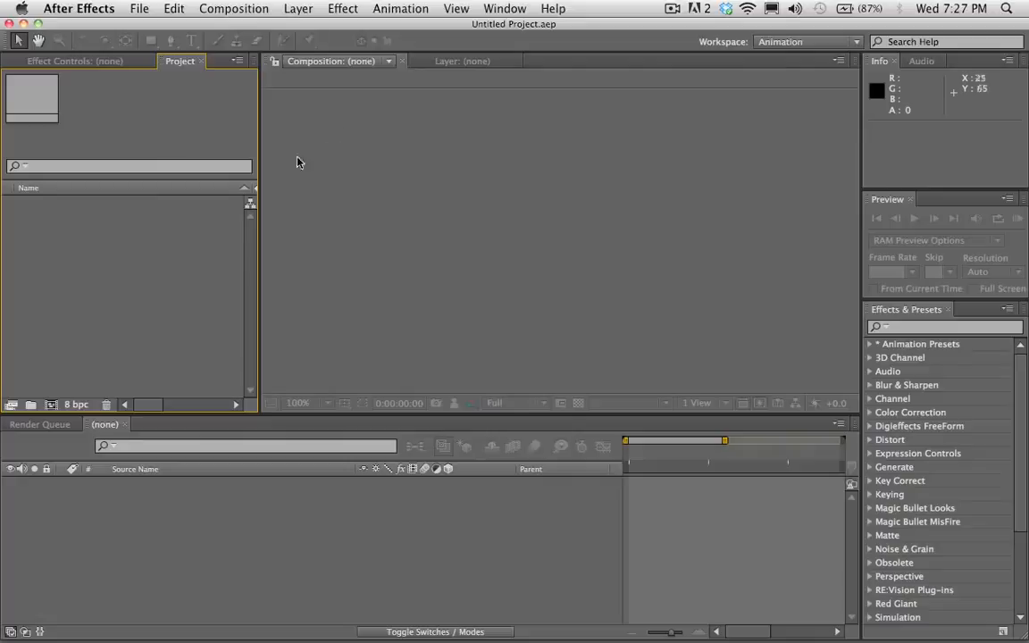
Import tree A.psd and tree B.psd from the Desktop as footage, and narrow the Project panel.
left_click(300, 214)
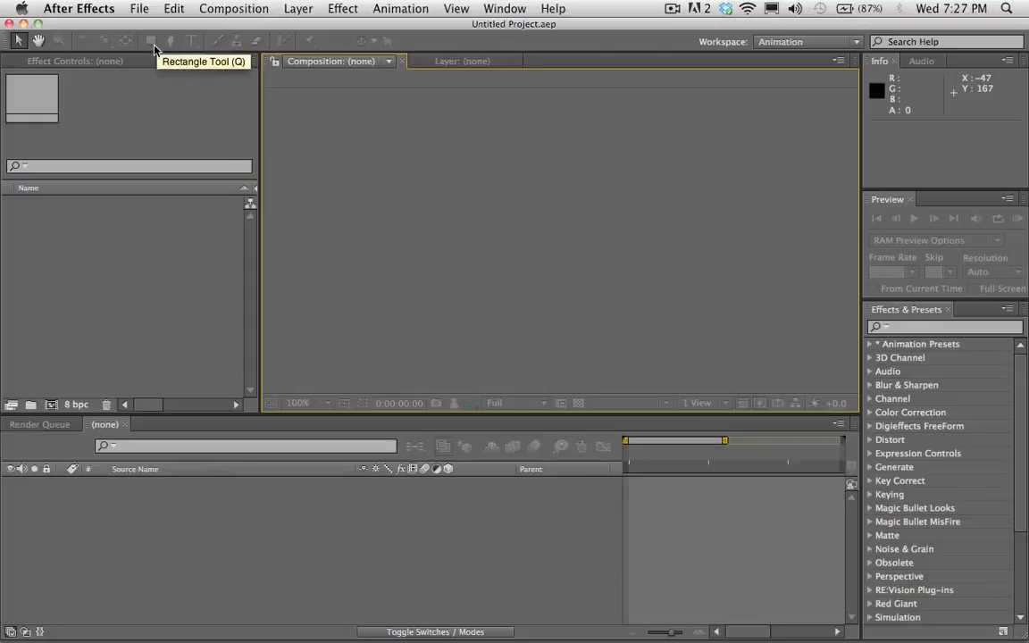
left_click(143, 8)
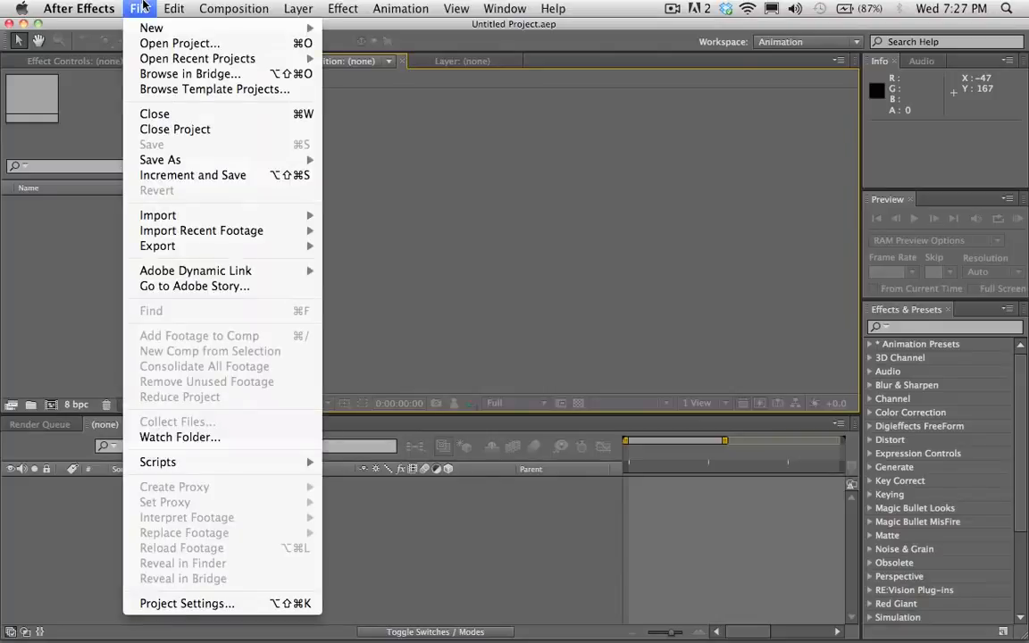
mouse_move(218, 214)
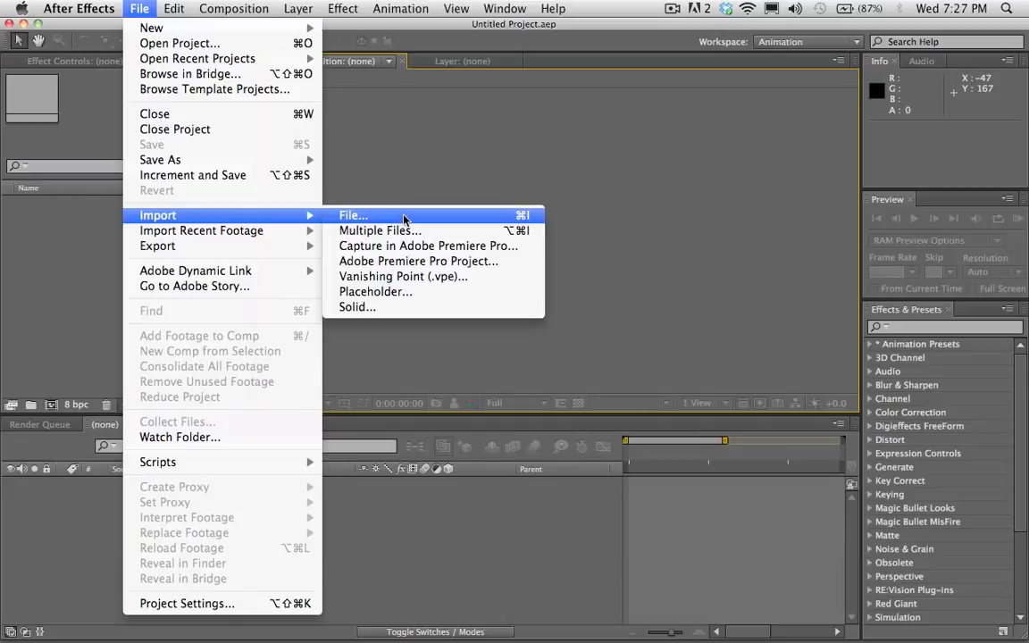
left_click(403, 216)
left_click(186, 107)
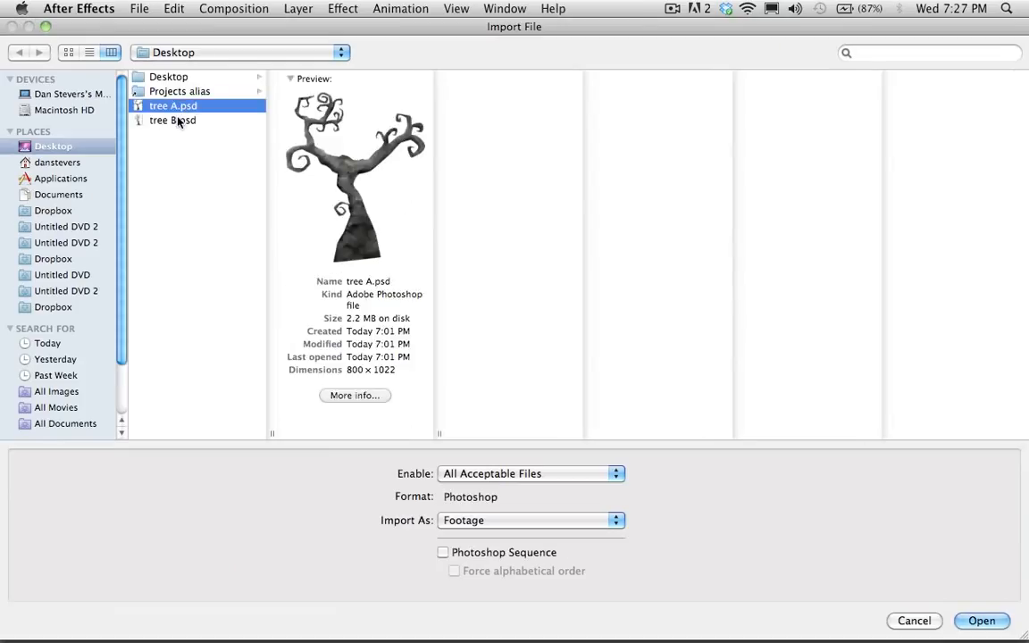
left_click(172, 121, "shift")
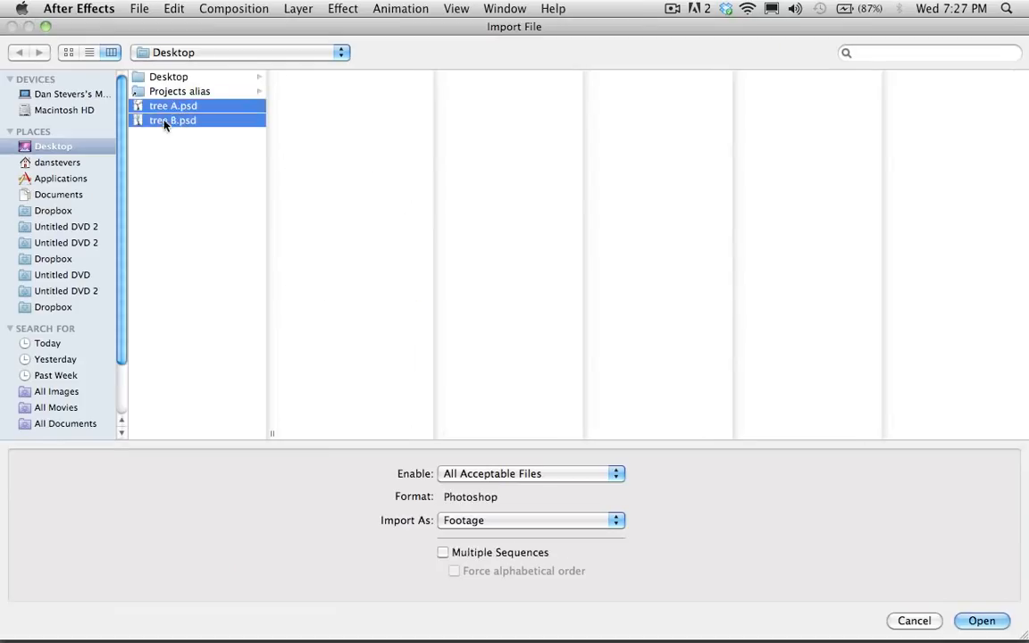
left_click(980, 622)
left_click(105, 271)
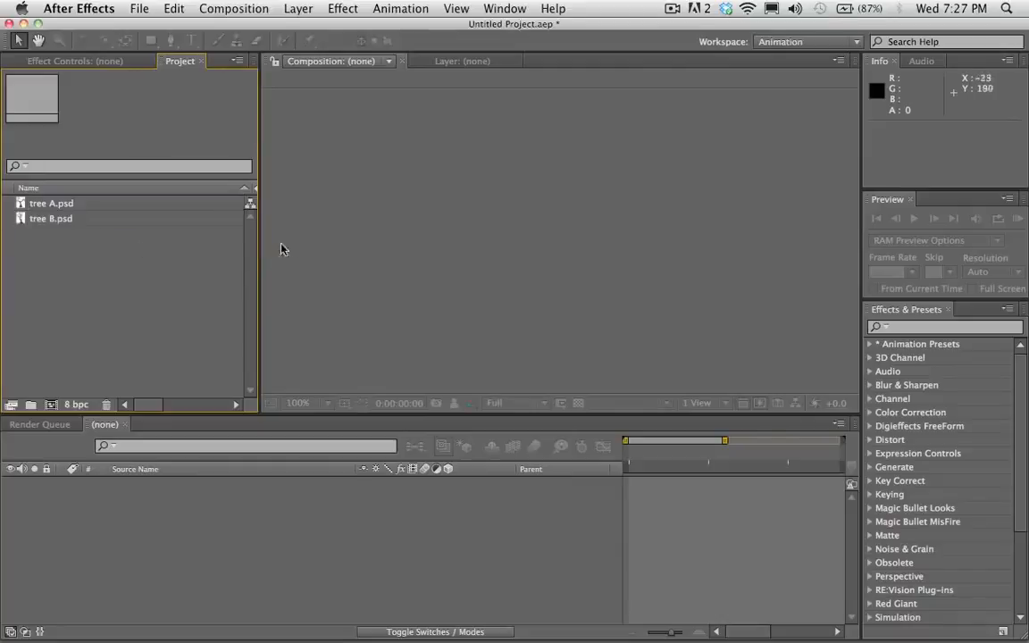
left_click_drag(257, 253, 219, 249)
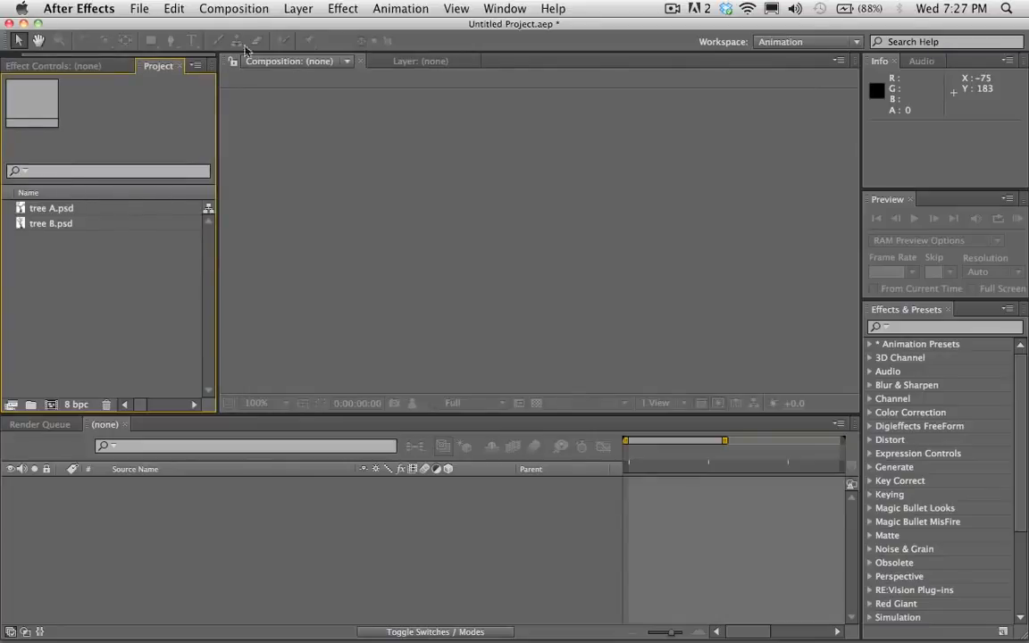
Set up a new composition from the 720p preset, with the aspect ratio locked and the width set to 640 px.
left_click(246, 8)
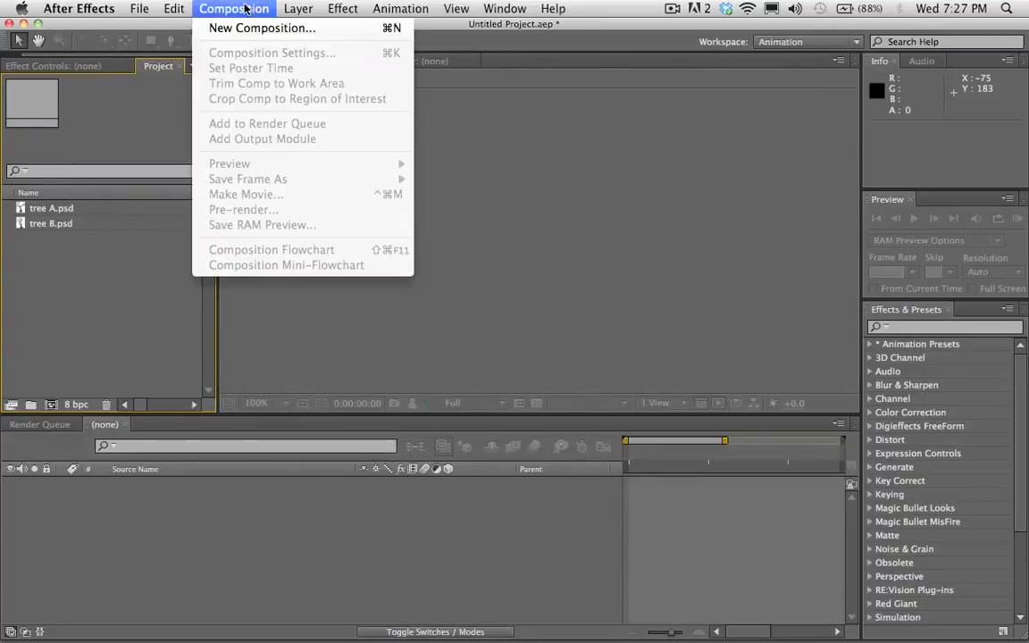
left_click(248, 29)
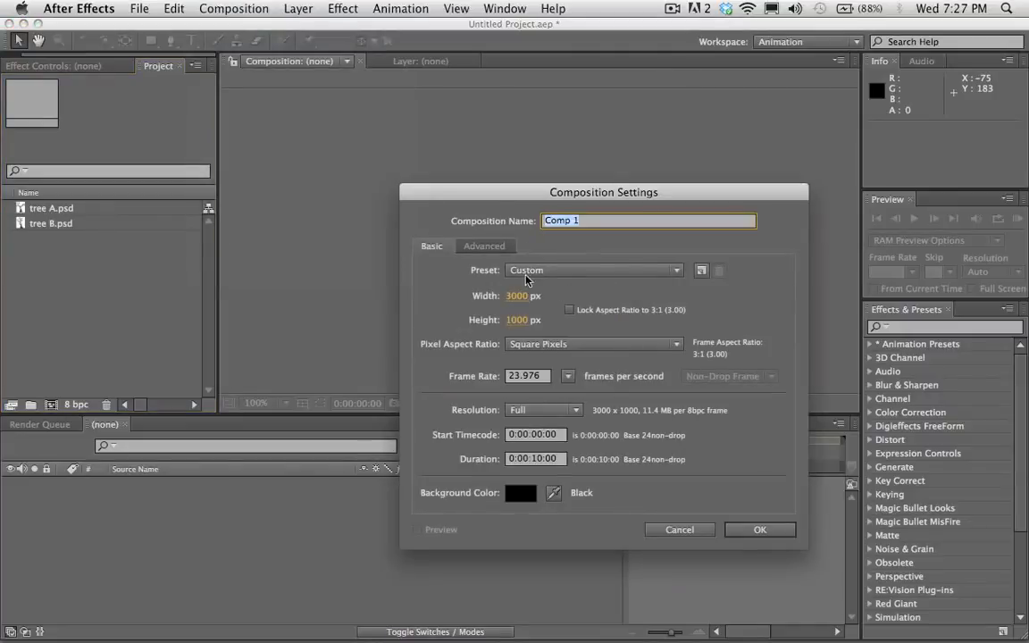
left_click(583, 269)
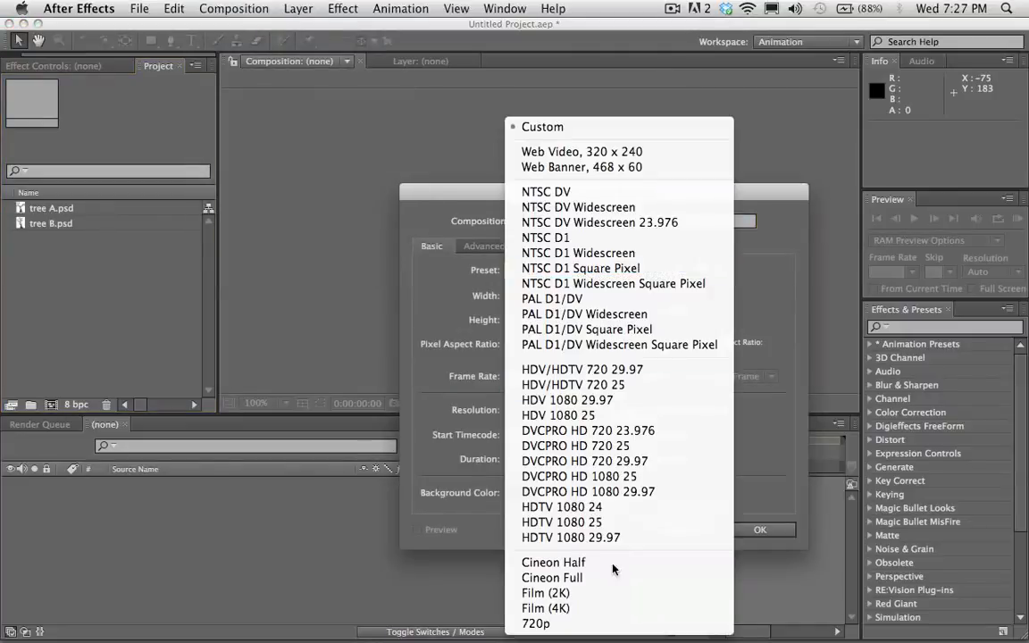
left_click(592, 623)
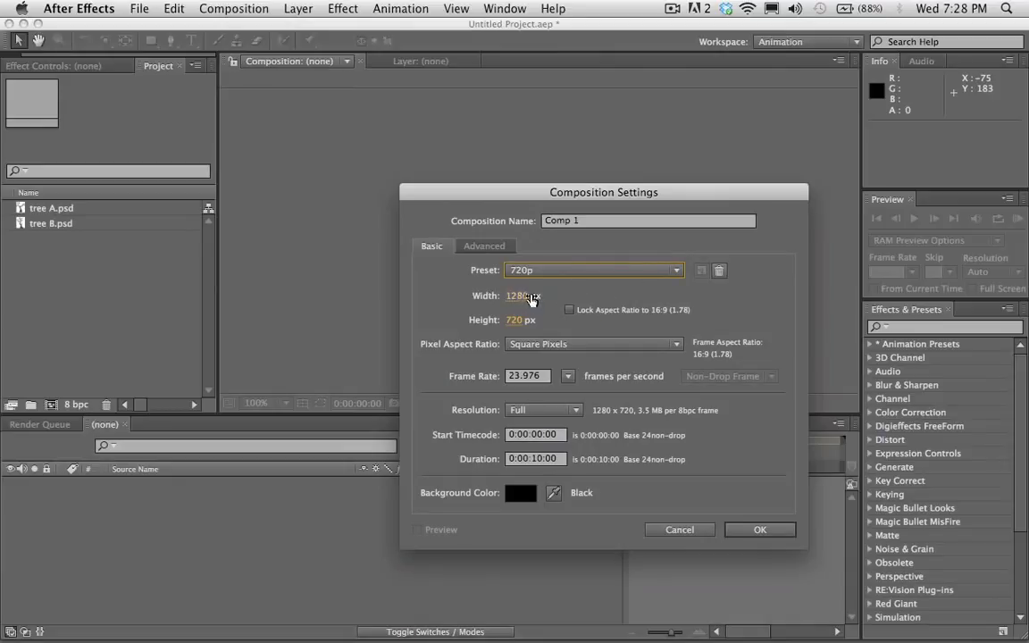
left_click(571, 310)
left_click(522, 296)
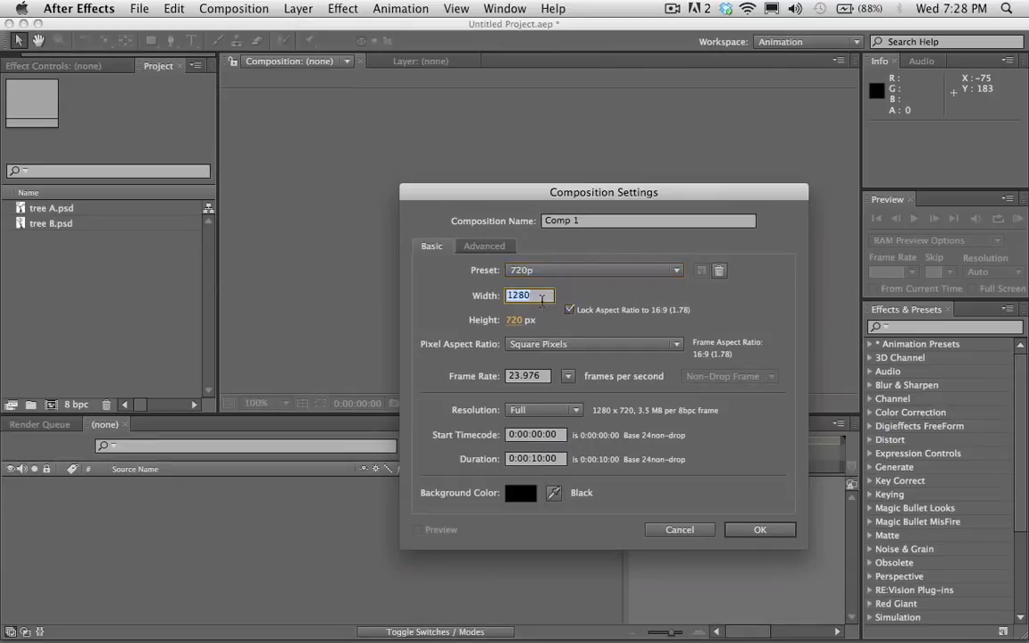
type("640")
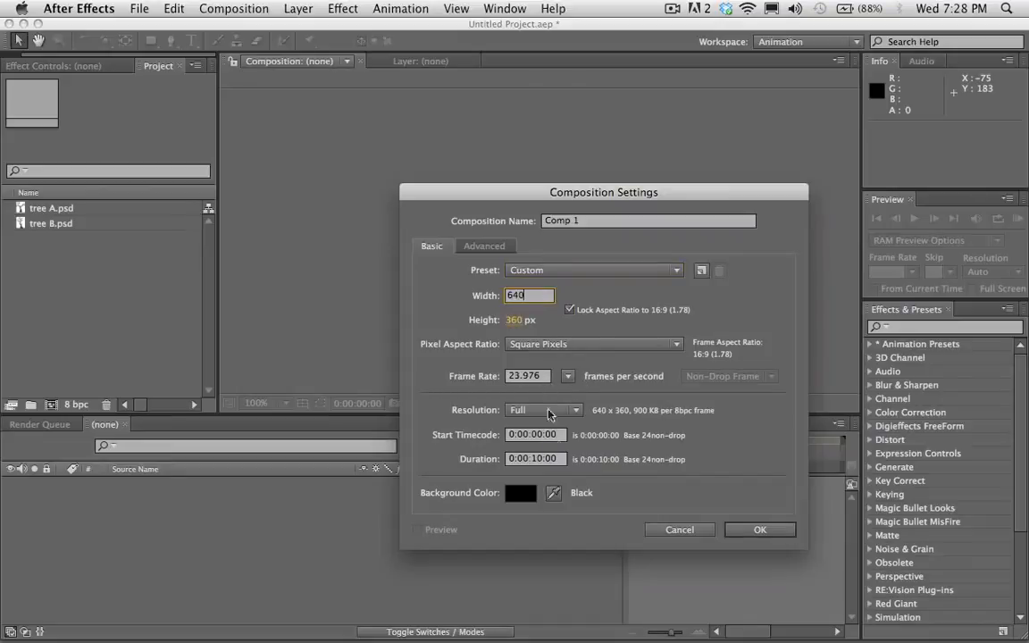
left_click(537, 460)
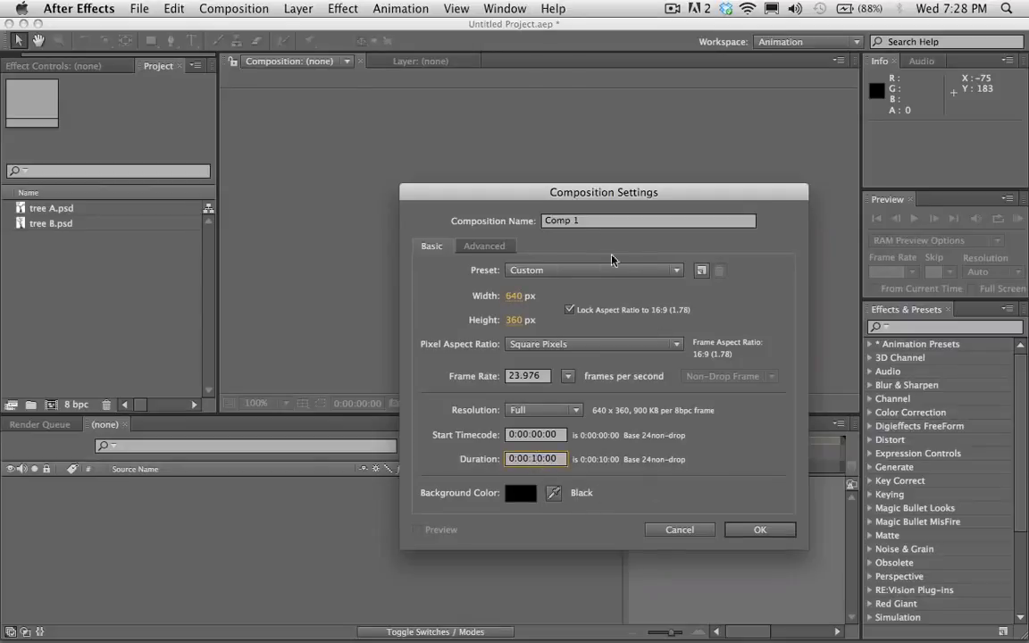
Name the composition Forest Flythrough and create it.
left_click(586, 222)
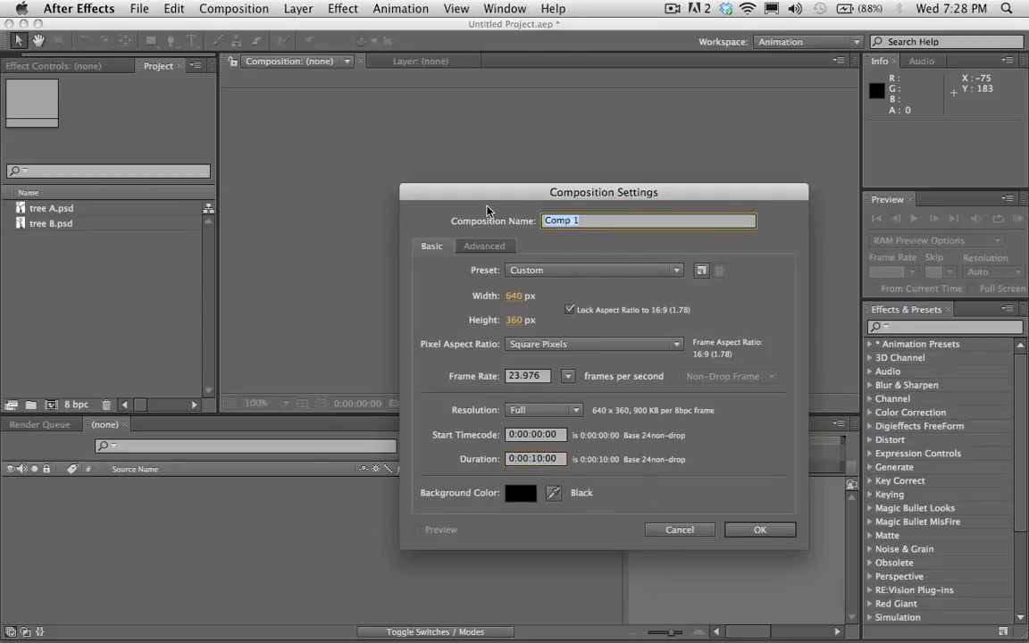
type("Forest fl")
key("BackSpace")
key("BackSpace")
type("Flythrough")
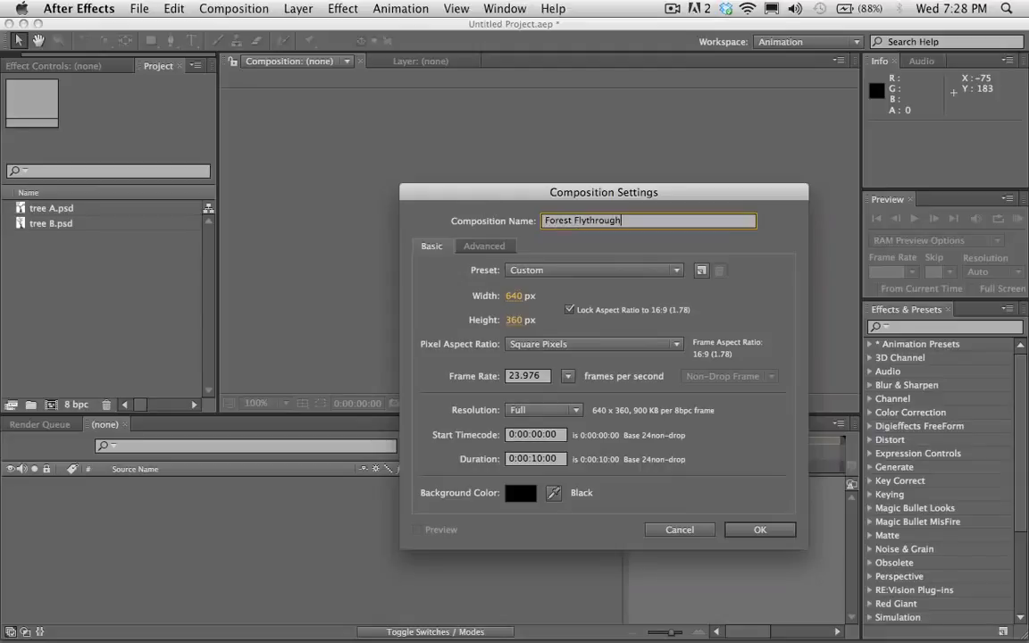
left_click_drag(623, 225, 585, 228)
left_click(758, 529)
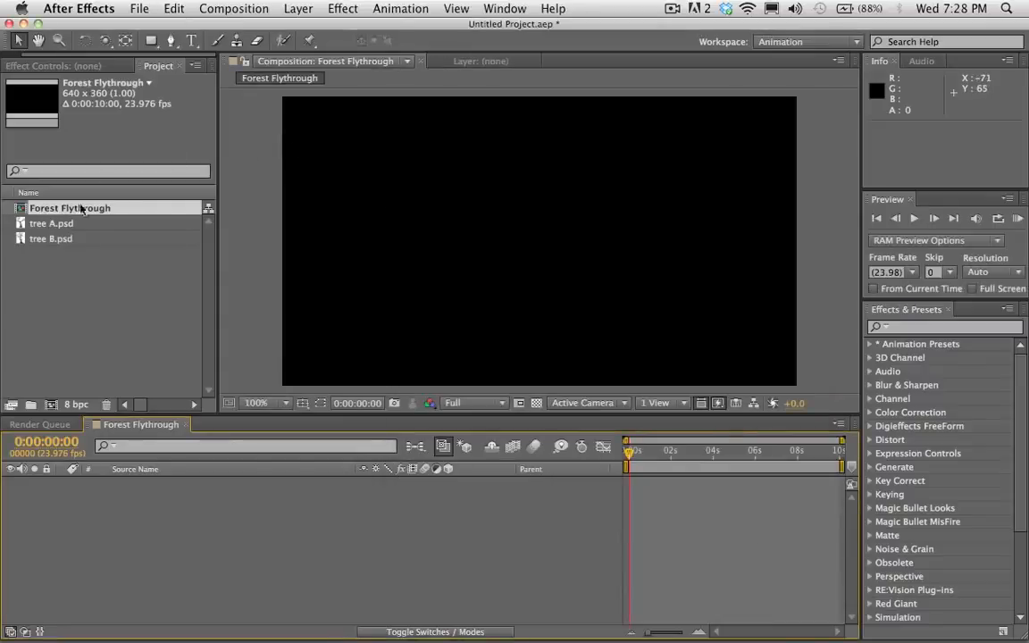
Add tree A.psd and tree B.psd together to the Forest Flythrough composition at about position 274, 185.
left_click(66, 270)
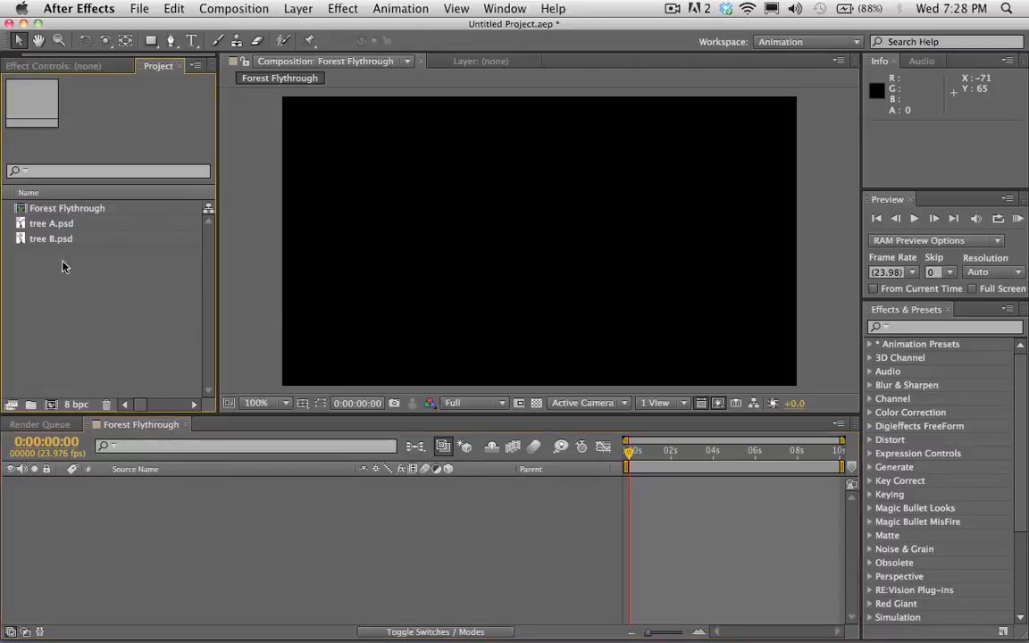
left_click(53, 226)
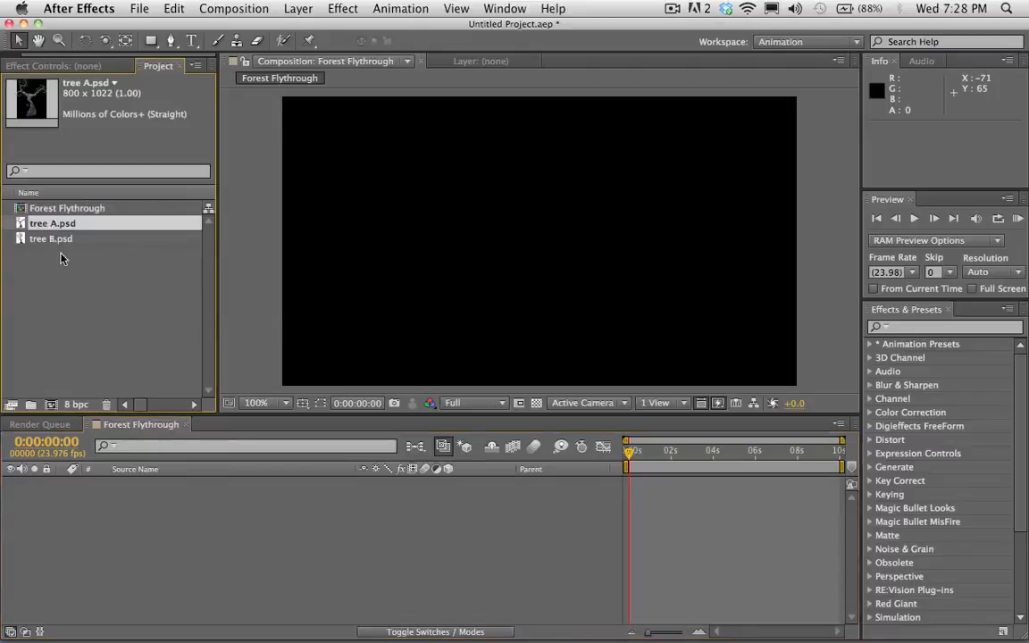
left_click(49, 238, "shift")
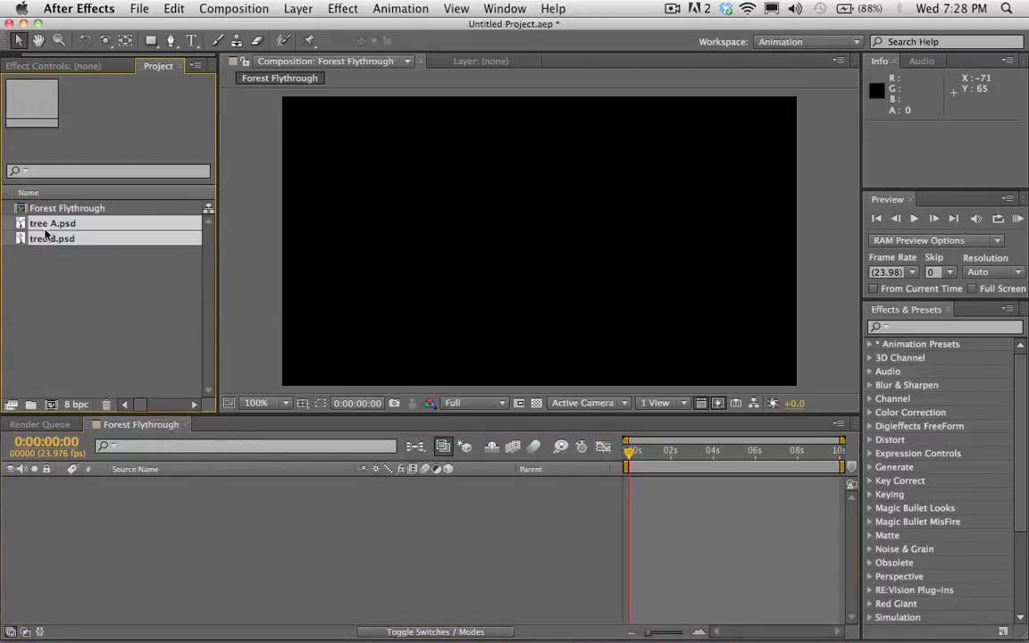
left_click_drag(44, 230, 502, 245)
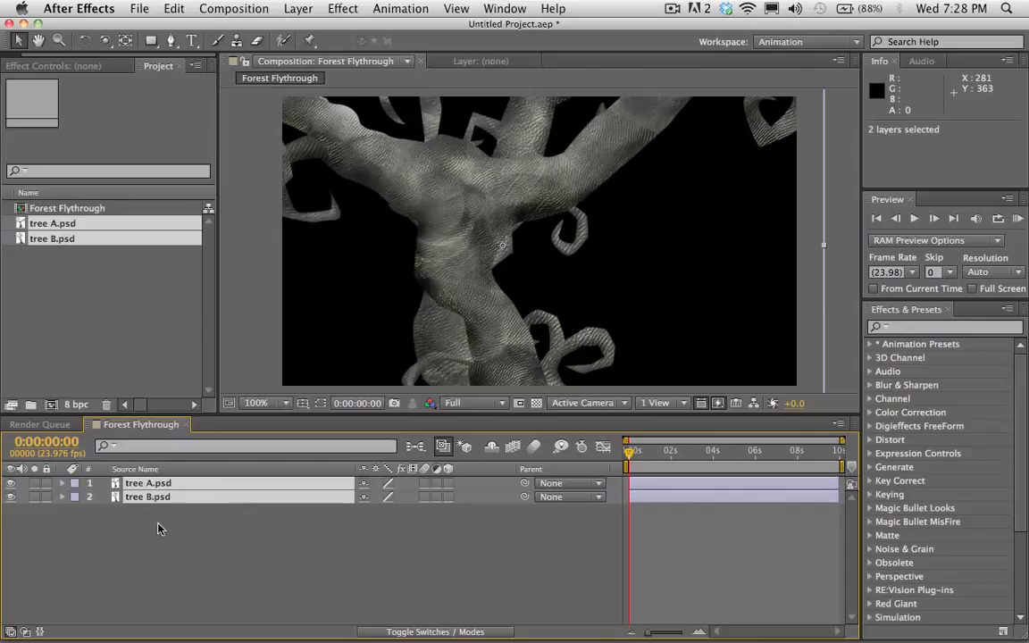
Scale both tree layers to 50% and make the composition view slightly taller.
key("s")
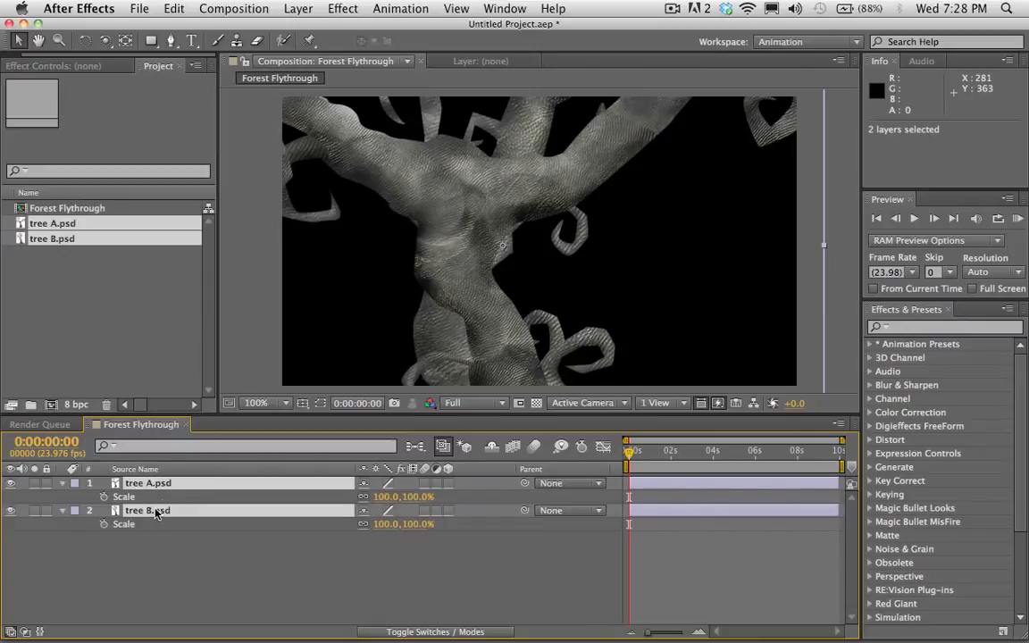
left_click_drag(417, 501, 385, 502)
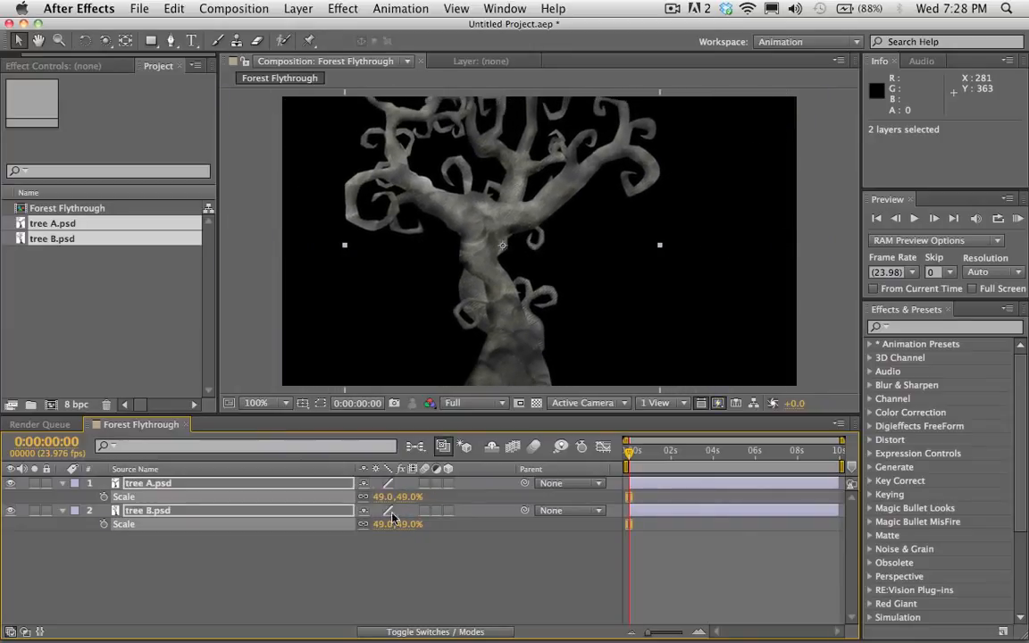
left_click(382, 496)
type("50")
key("Return")
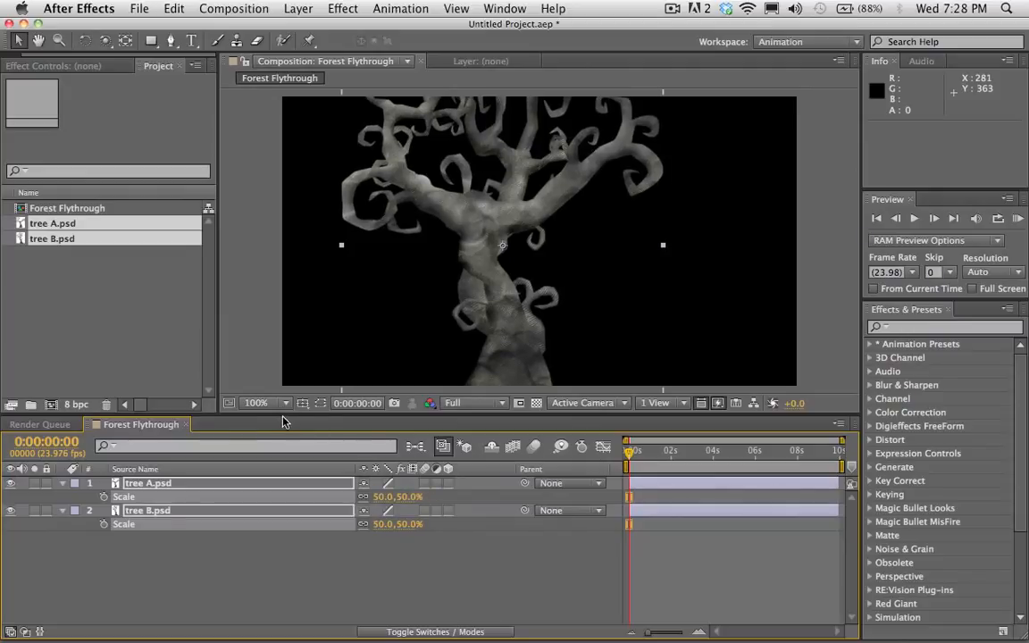
left_click_drag(282, 417, 282, 426)
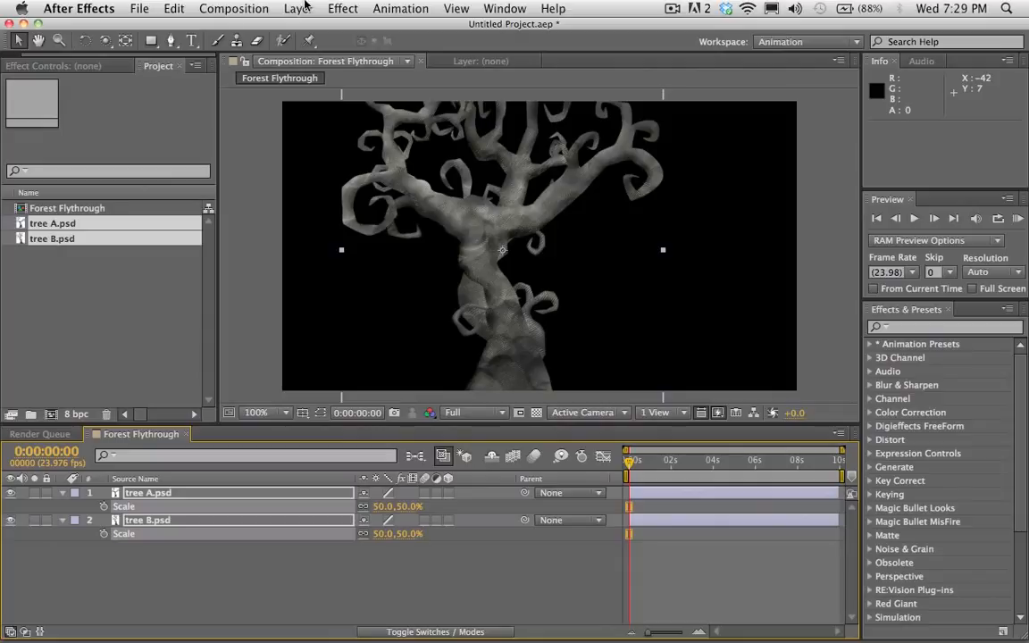
Create a one-node camera layer named Camera 1 with the 35mm preset.
left_click(303, 8)
mouse_move(305, 29)
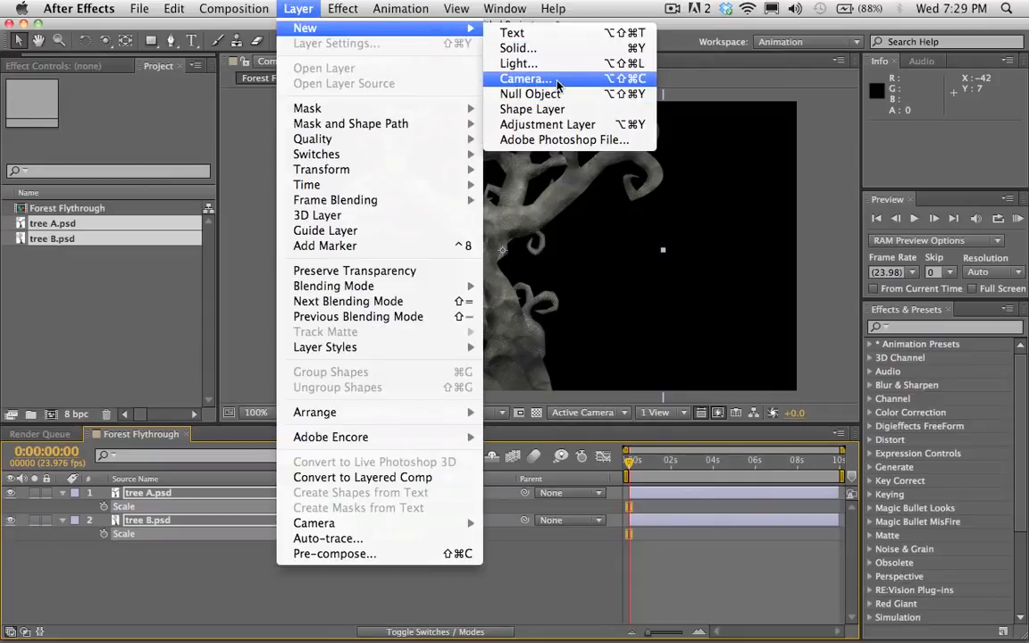
left_click(526, 78)
left_click(439, 189)
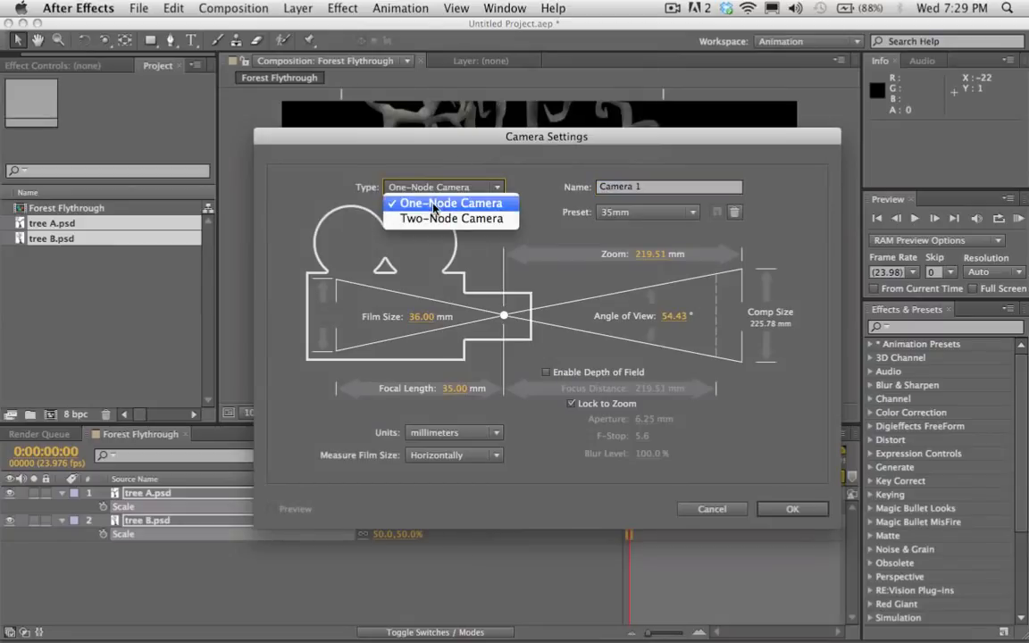
left_click(484, 189)
left_click_drag(471, 138, 359, 157)
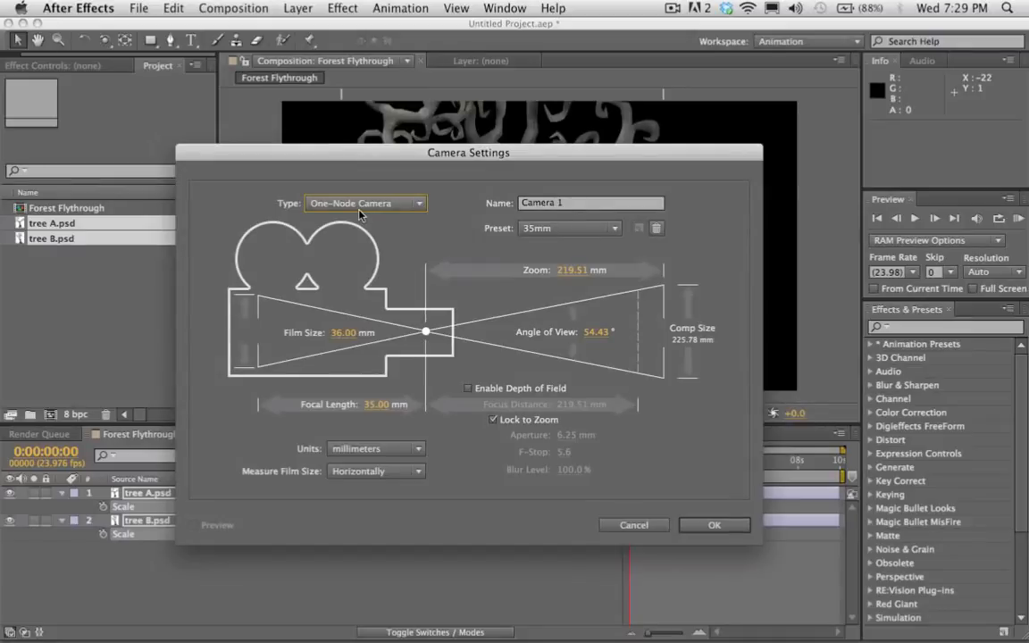
left_click_drag(354, 161, 352, 131)
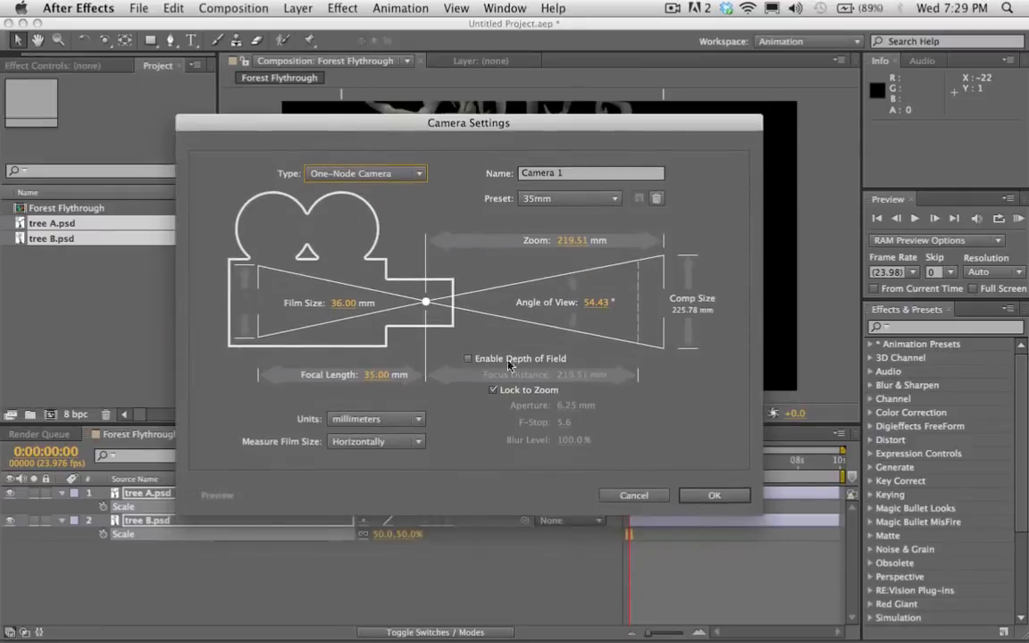
left_click(544, 200)
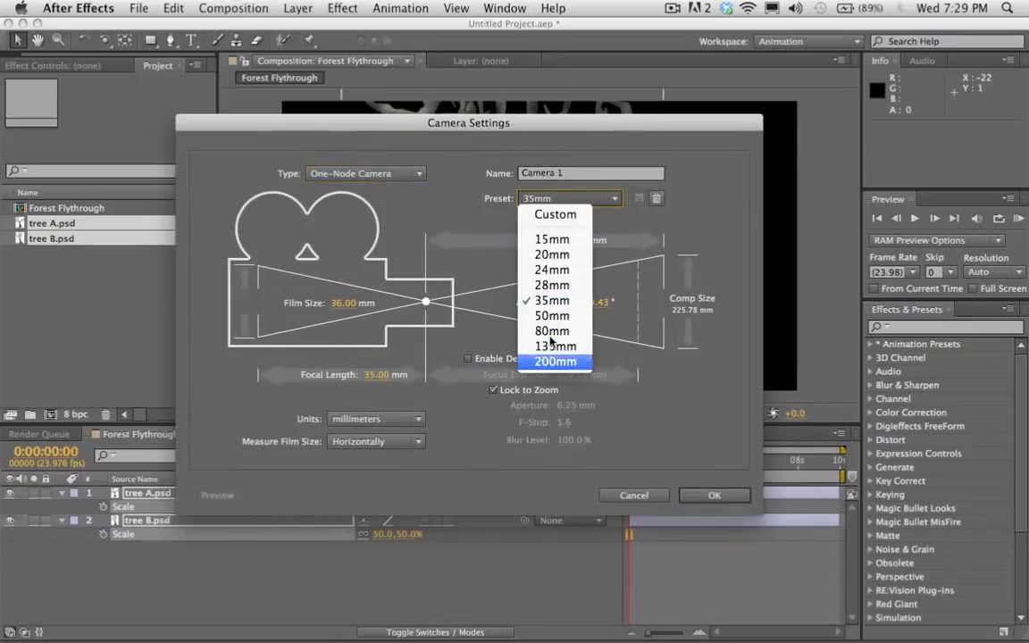
left_click(551, 300)
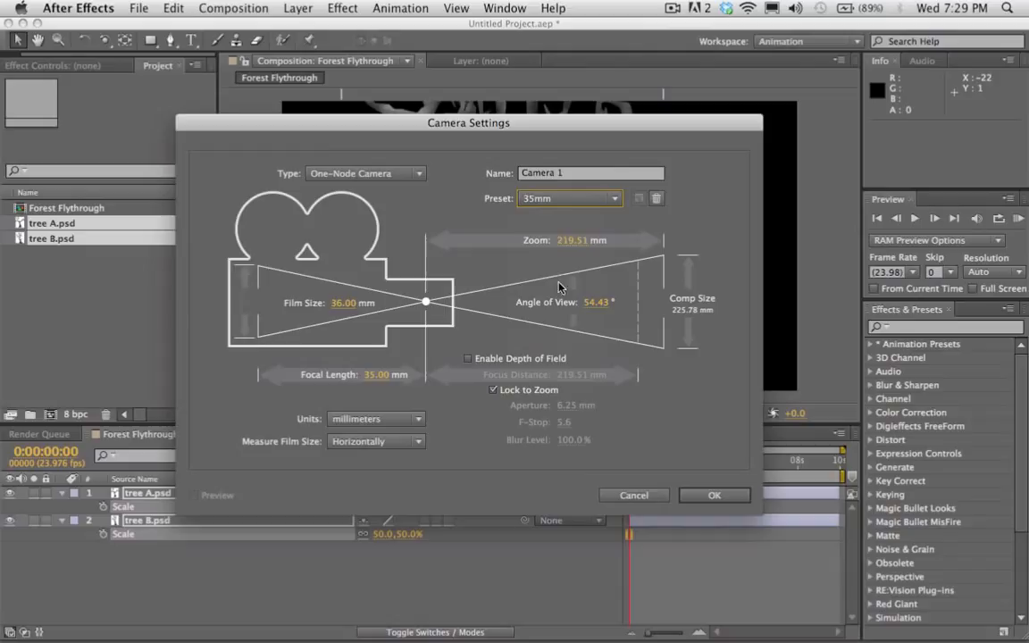
left_click(717, 495)
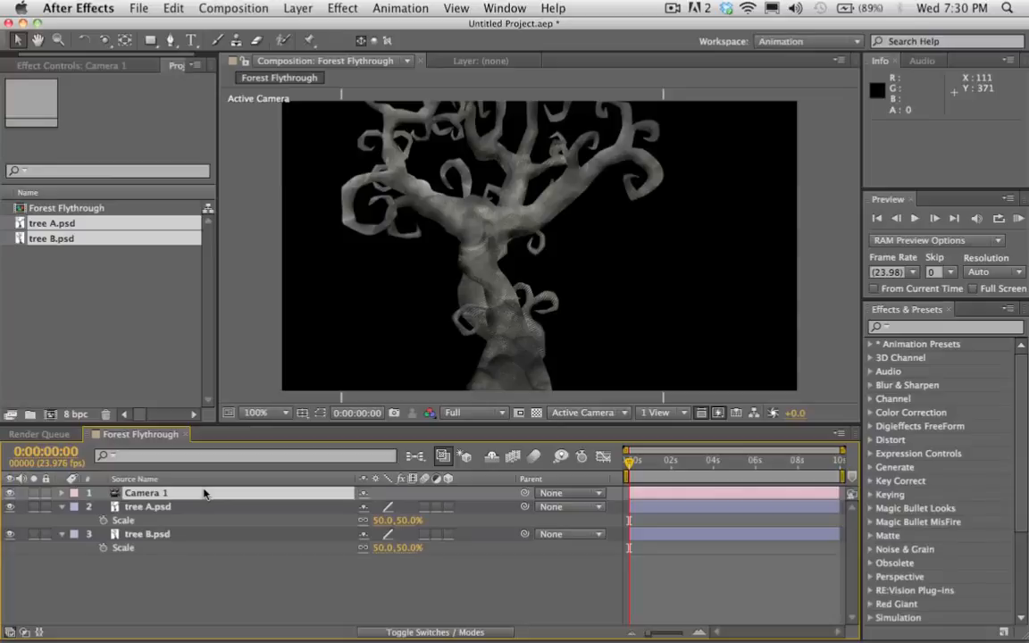
Select the tree A and tree B layers and show their Position properties in the timeline.
left_click(163, 508)
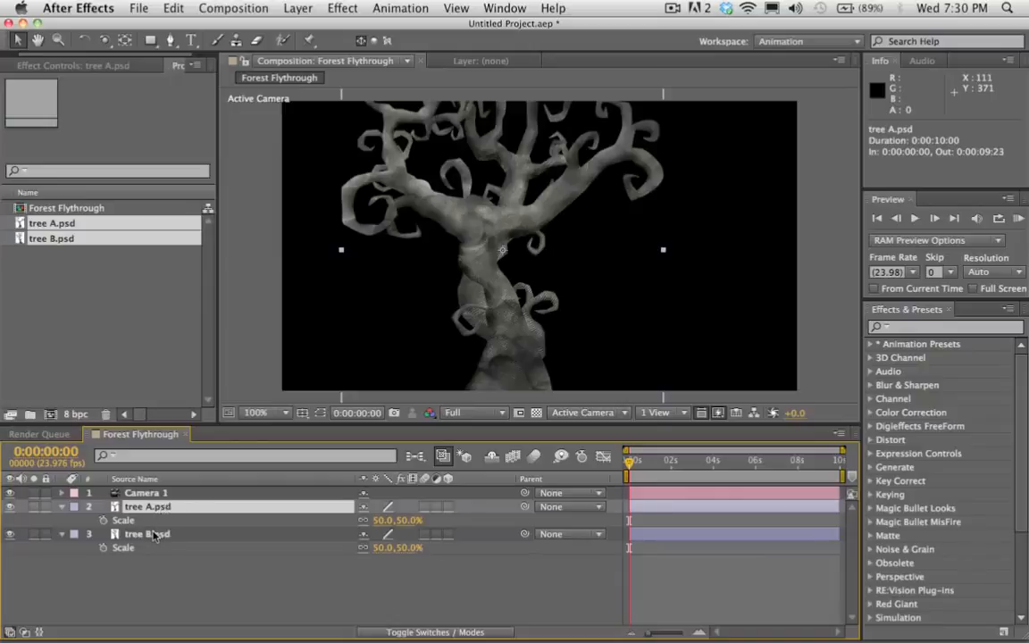
left_click(154, 534, "shift")
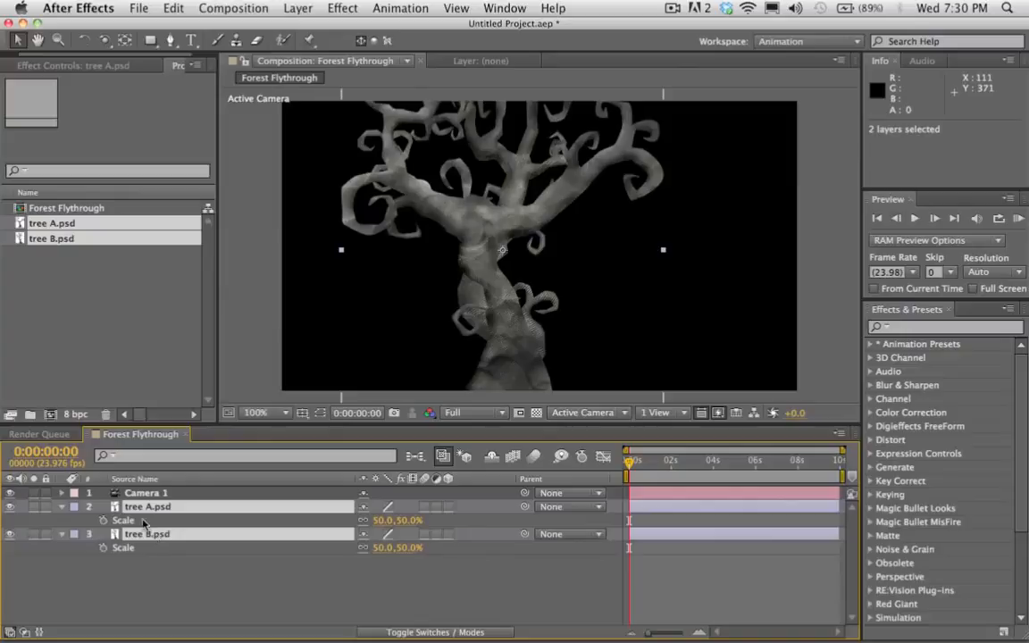
key("p")
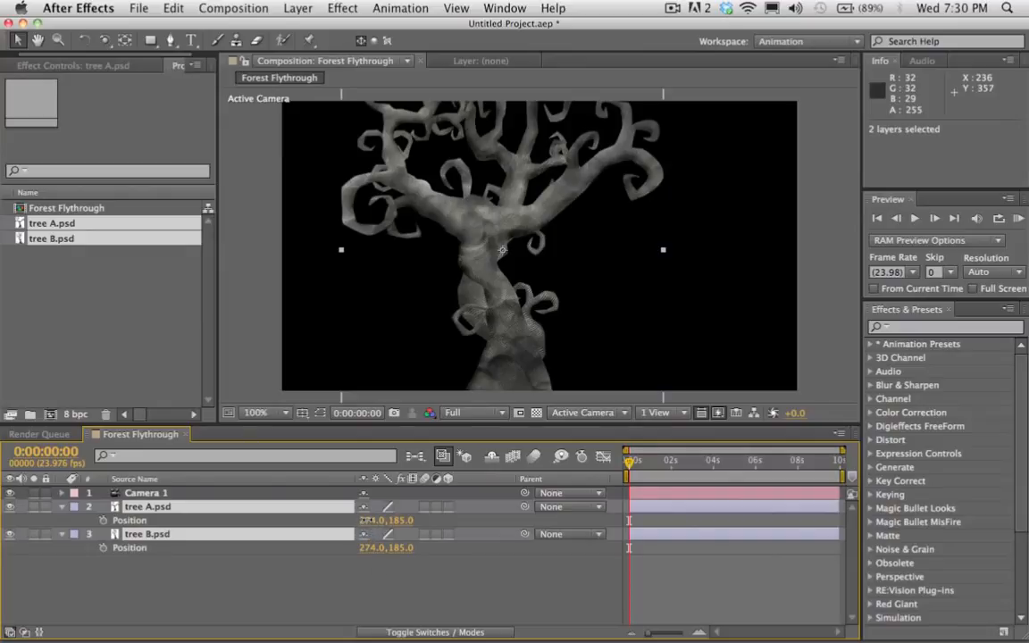
Move both tree layers together to about position 293, 132 and make them 3D layers.
mouse_move(363, 520)
left_mouse_down()
mouse_move(330, 519)
mouse_move(420, 520)
mouse_move(474, 499)
mouse_move(348, 516)
left_mouse_up()
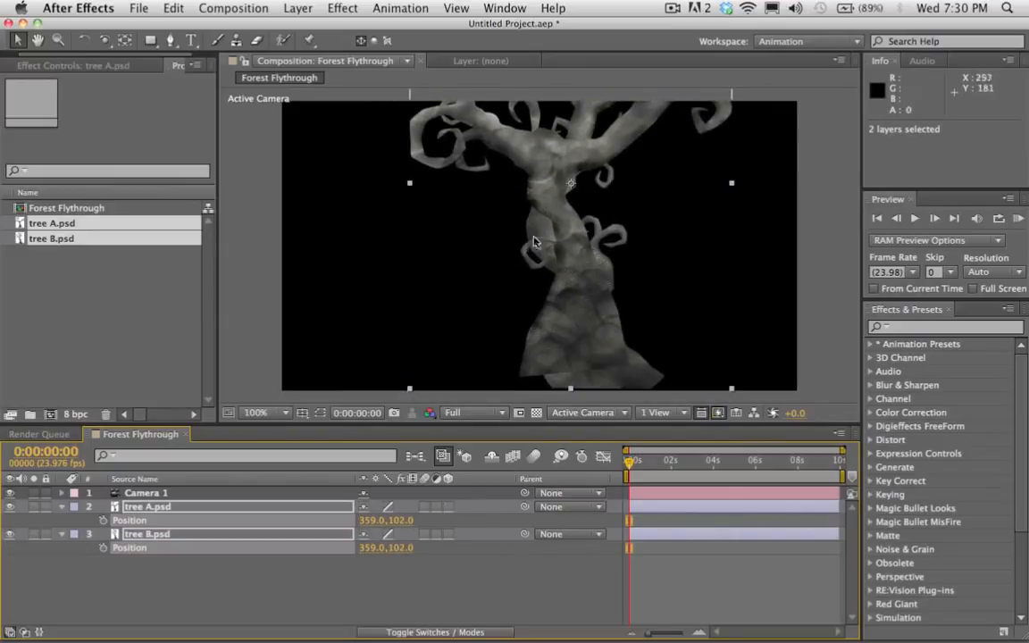
left_click_drag(558, 268, 521, 288)
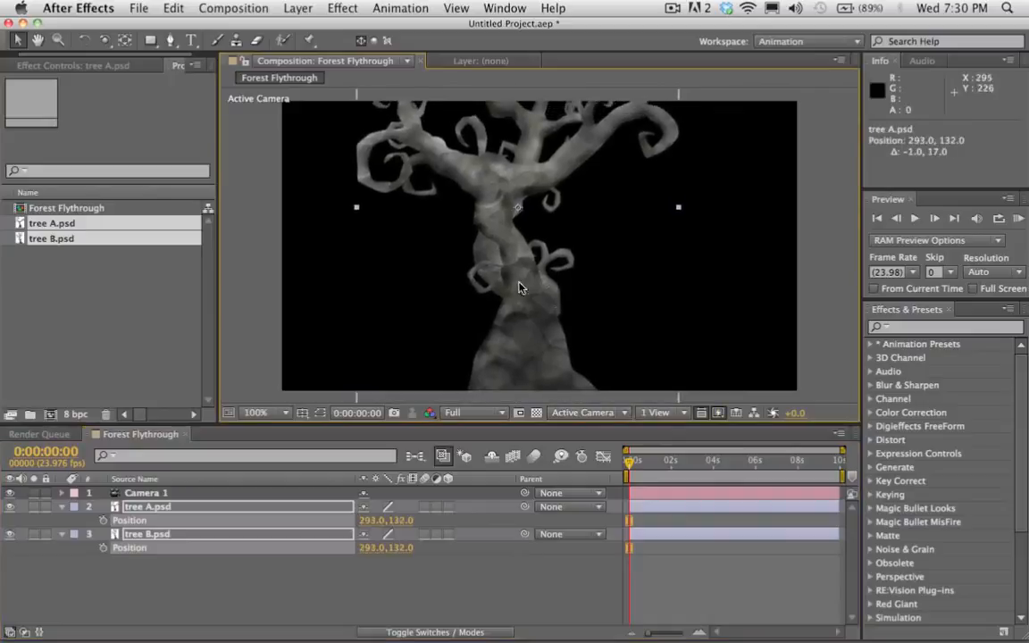
left_click(449, 509)
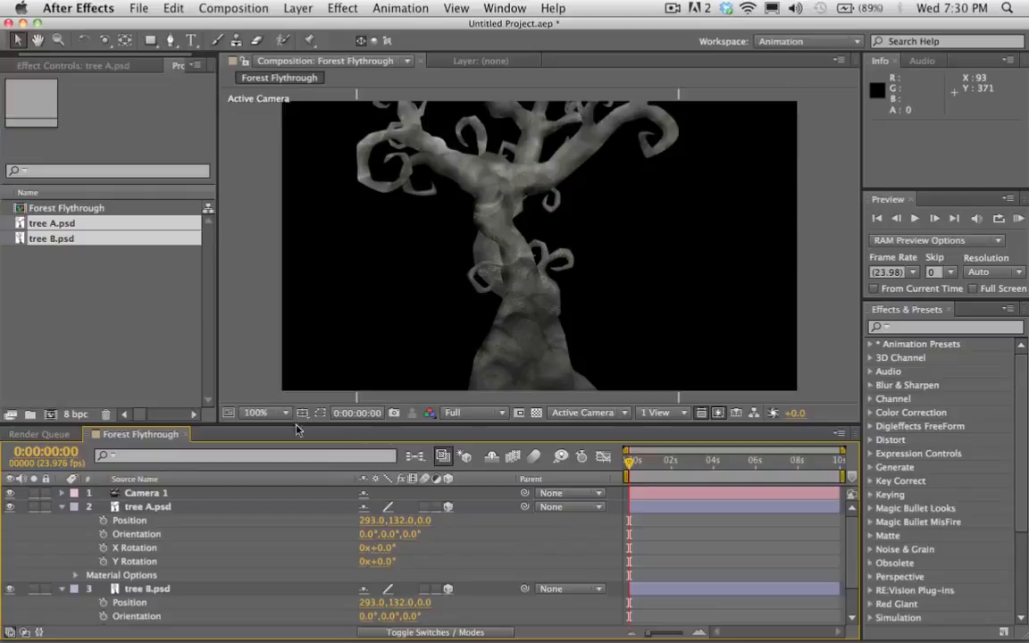
View the scene from Custom View 1 at 100% magnification and examine Camera 1's placement relative to the trees.
mouse_move(300, 423)
left_mouse_down()
mouse_move(300, 409)
mouse_move(301, 433)
left_mouse_up()
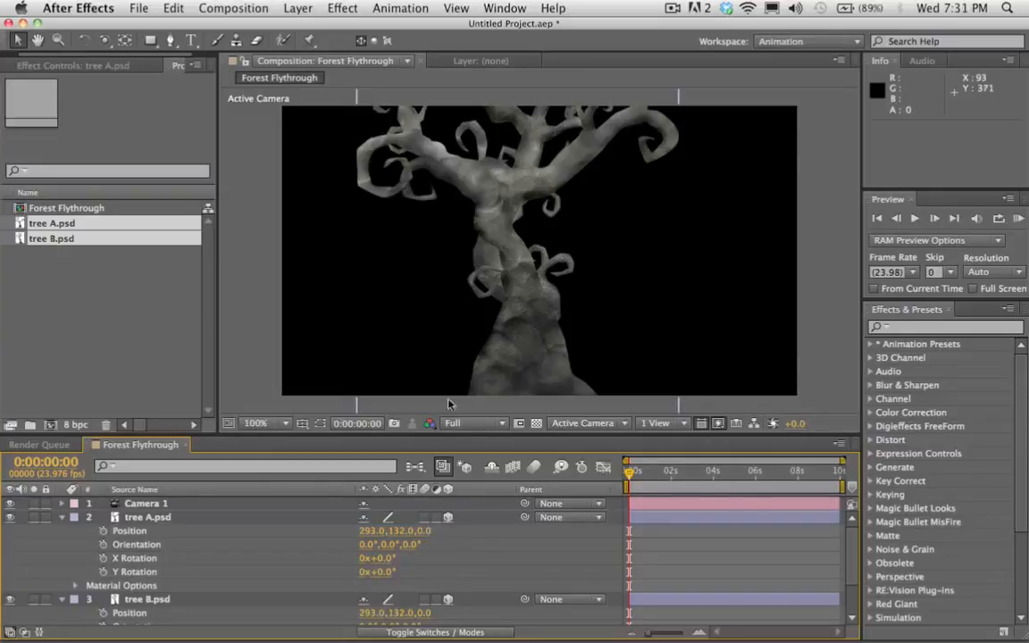
left_click(584, 425)
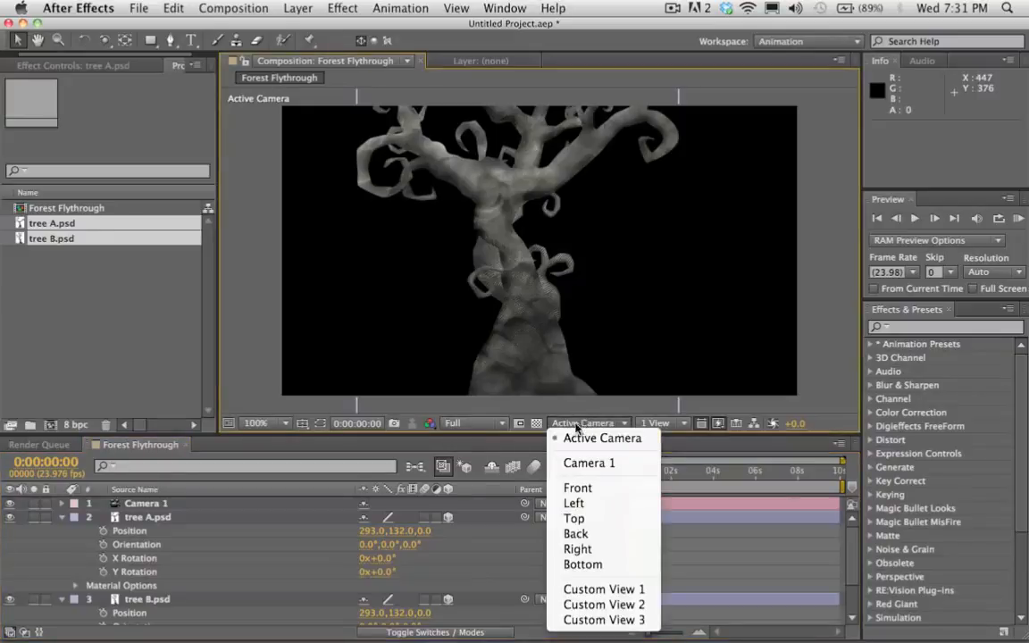
left_click(628, 591)
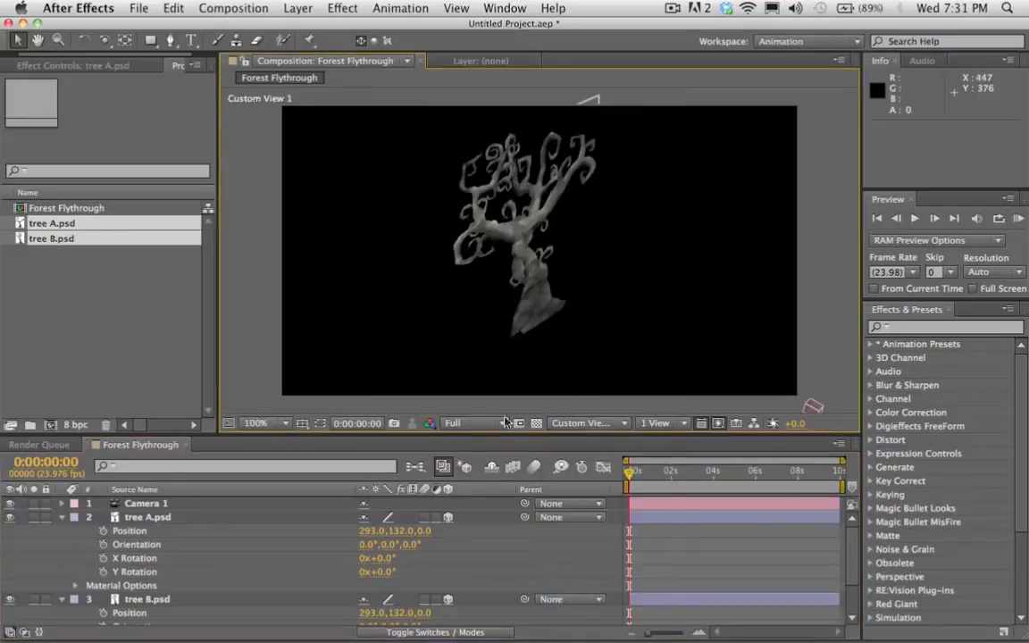
left_click(140, 505)
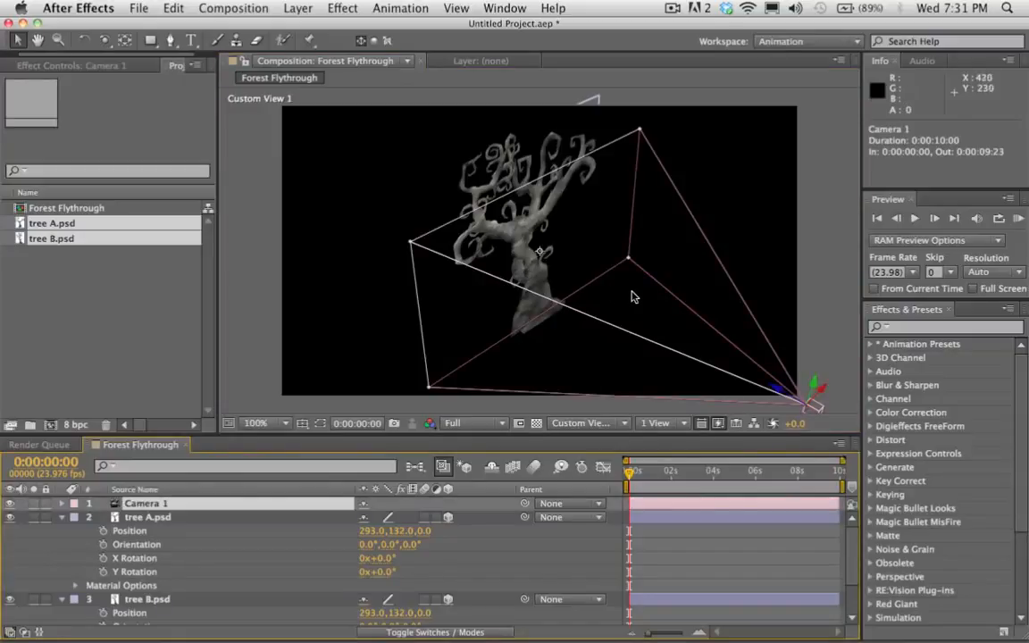
key("space")
mouse_move(589, 310)
left_mouse_down()
mouse_move(580, 294)
mouse_move(549, 291)
mouse_move(583, 308)
mouse_move(526, 275)
mouse_move(607, 285)
mouse_move(539, 284)
mouse_move(588, 303)
mouse_move(593, 286)
mouse_move(560, 306)
mouse_move(531, 266)
mouse_move(627, 303)
mouse_move(516, 317)
mouse_move(576, 294)
left_mouse_up()
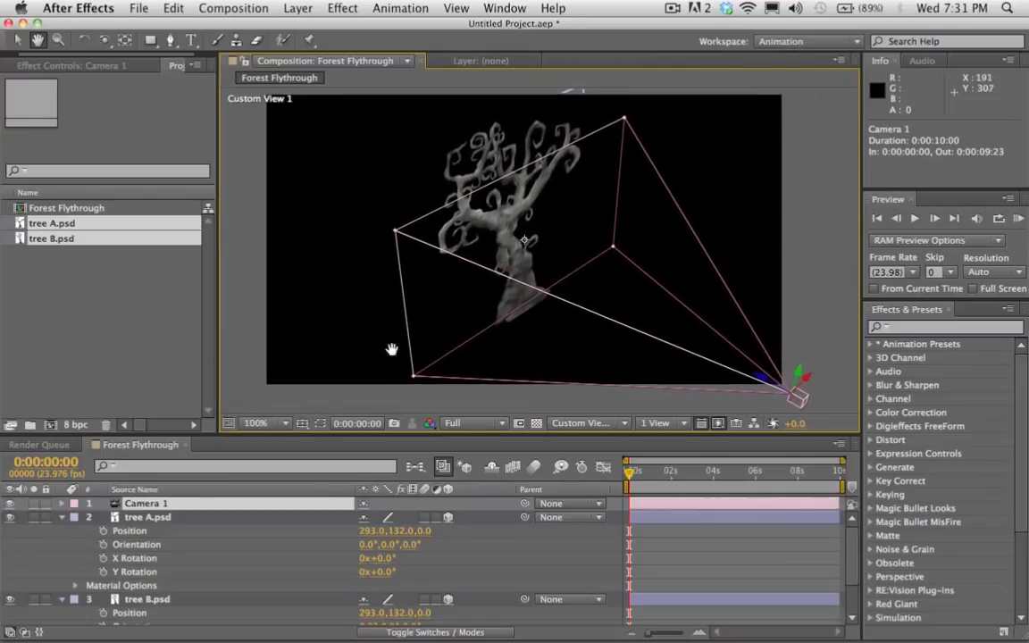
left_click(283, 426)
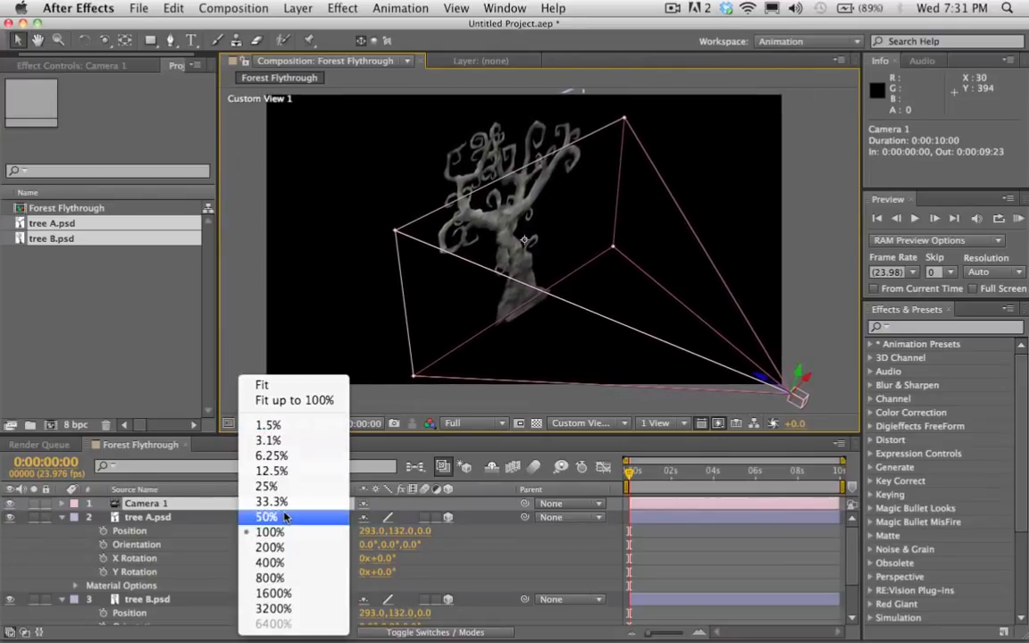
left_click(283, 518)
left_click(283, 426)
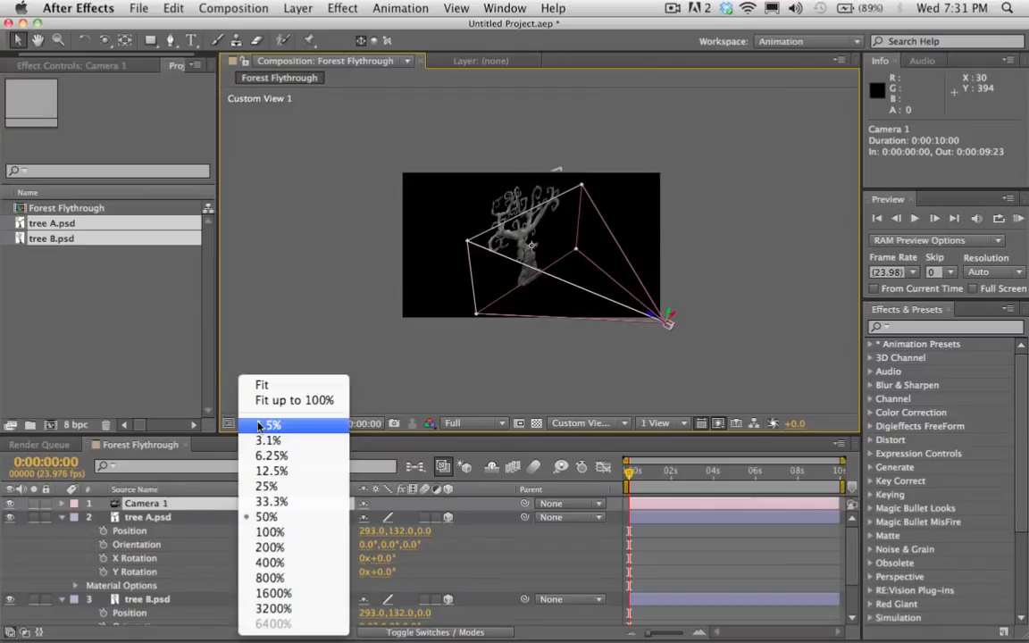
left_click(284, 532)
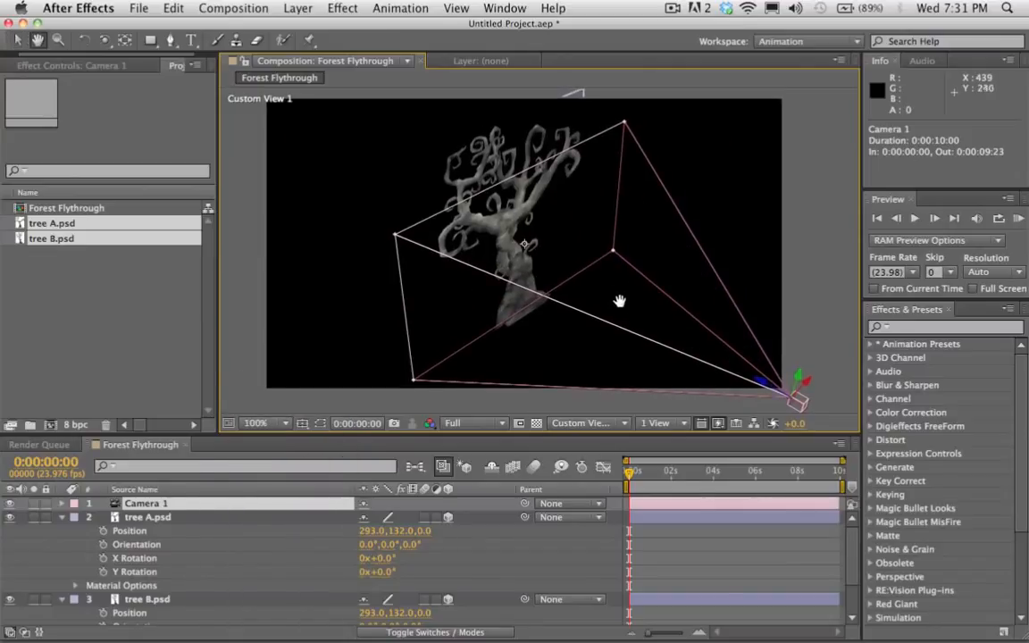
Set tree A's Z position to 300 and orbit Custom View 1 around the two trees.
left_click(155, 520)
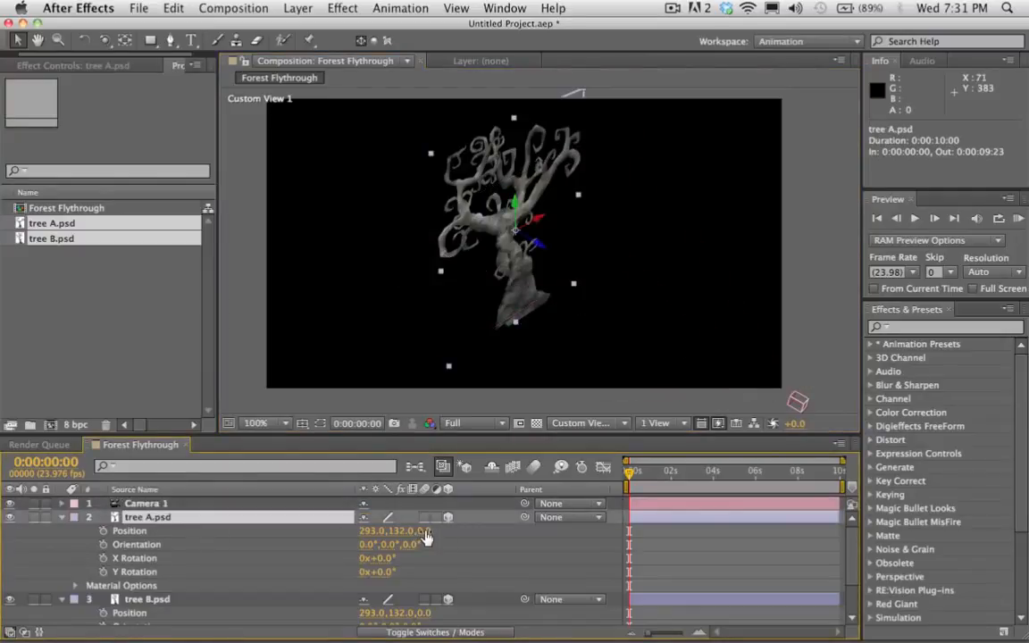
left_click_drag(425, 531, 659, 522)
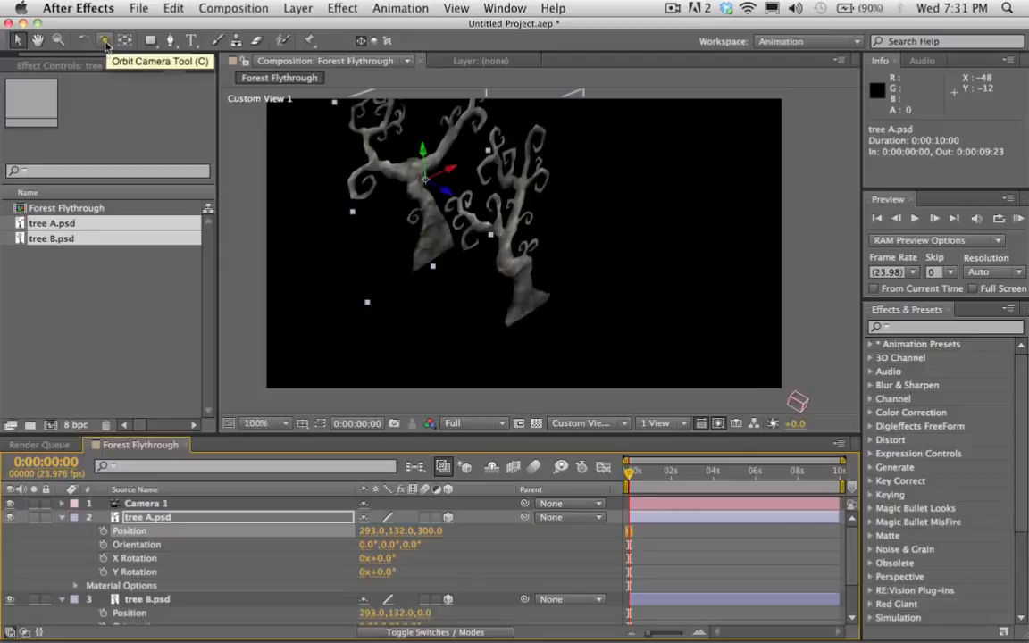
left_click_drag(106, 46, 150, 59)
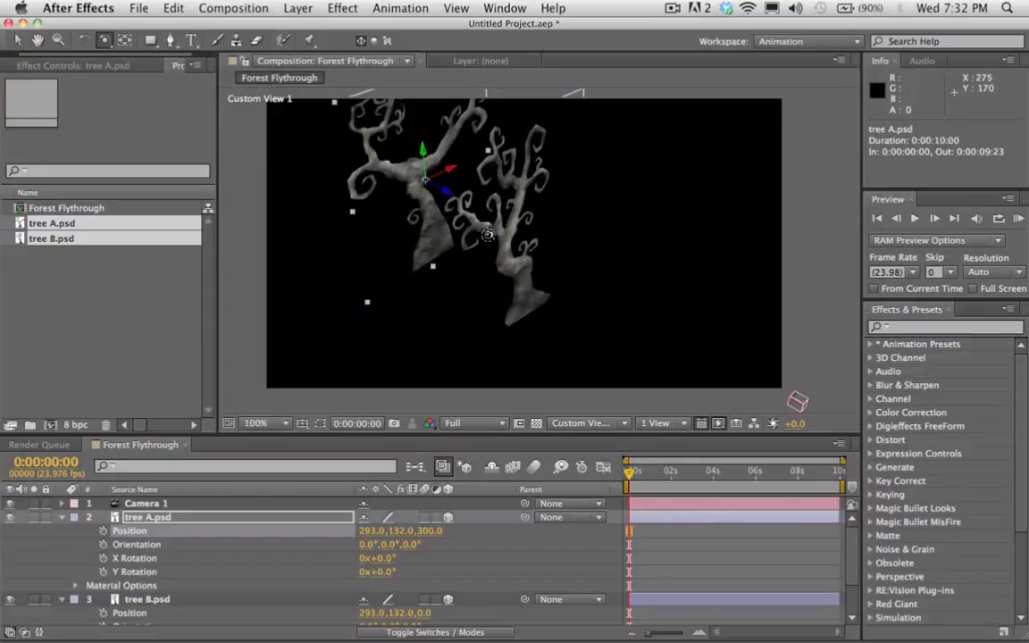
left_click_drag(440, 209, 377, 190)
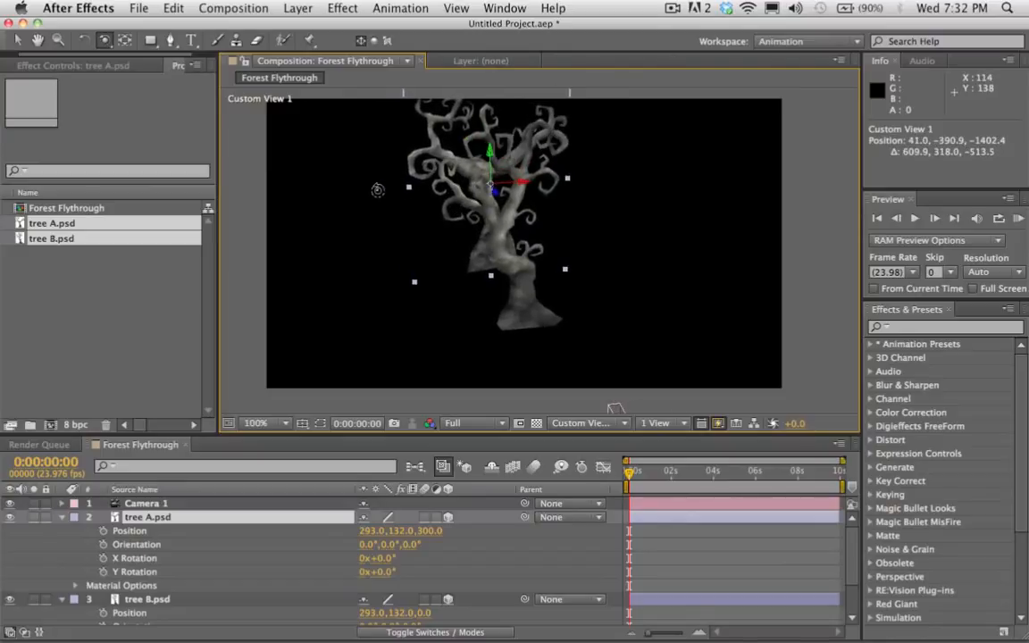
left_click_drag(459, 215, 474, 234)
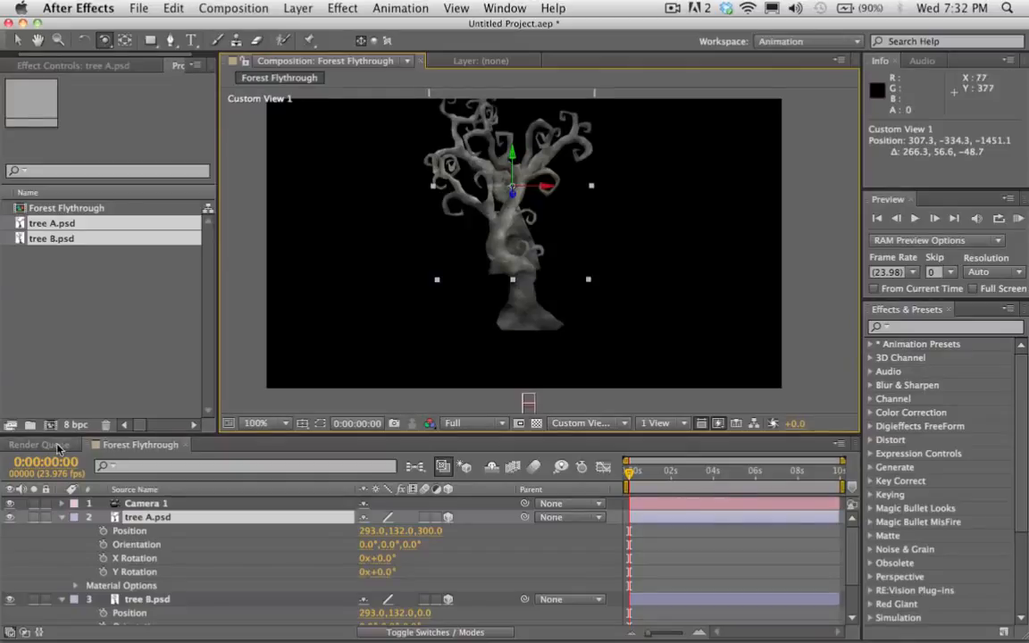
From the Active Camera view, move tree A to about -55, 218 and tree B to about 528, 123.
left_click(580, 427)
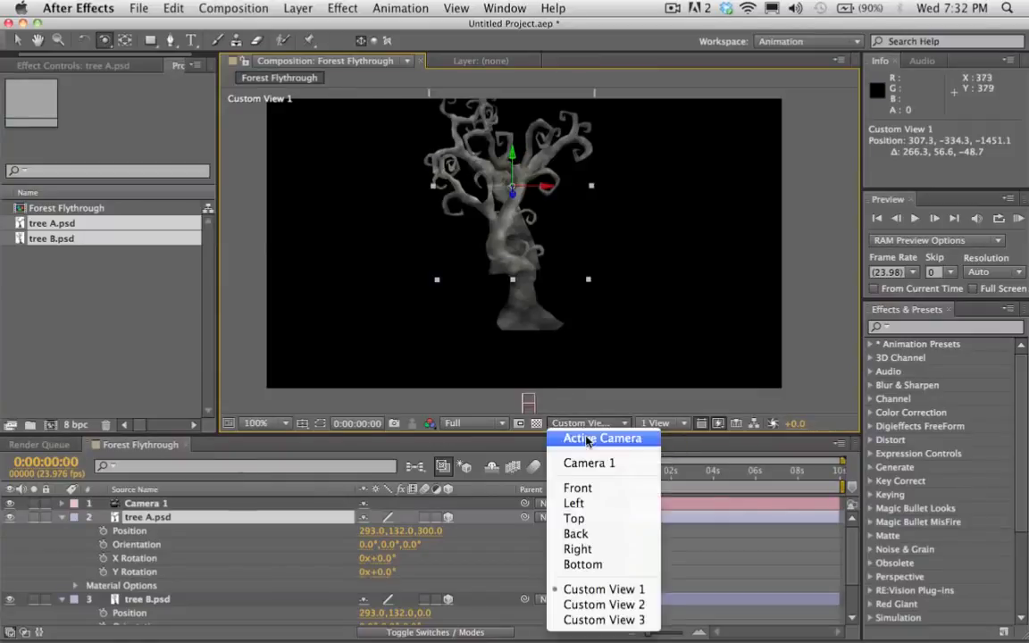
left_click(593, 439)
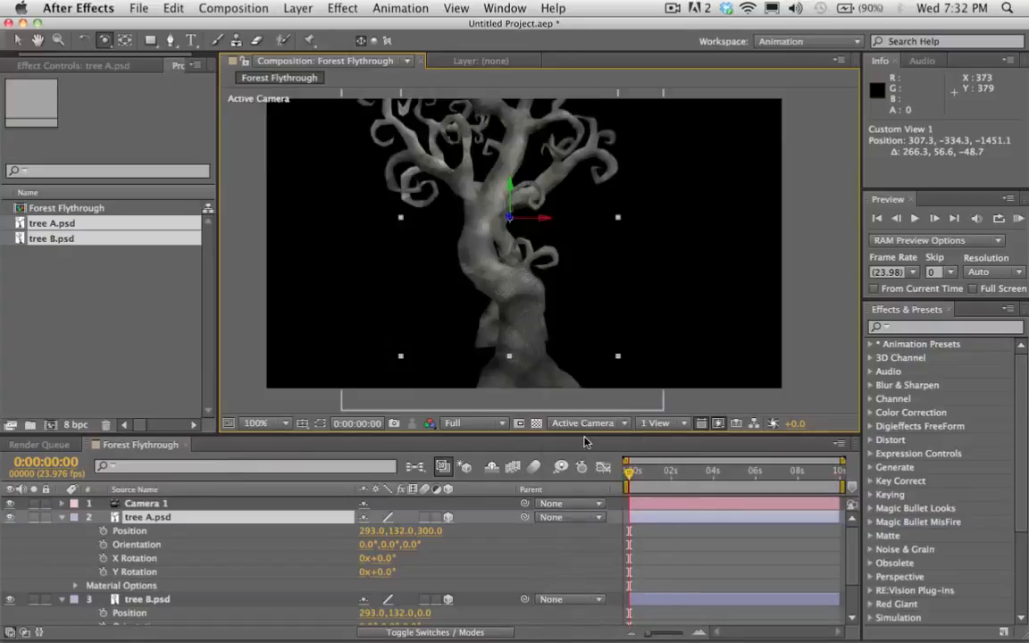
left_click(54, 551)
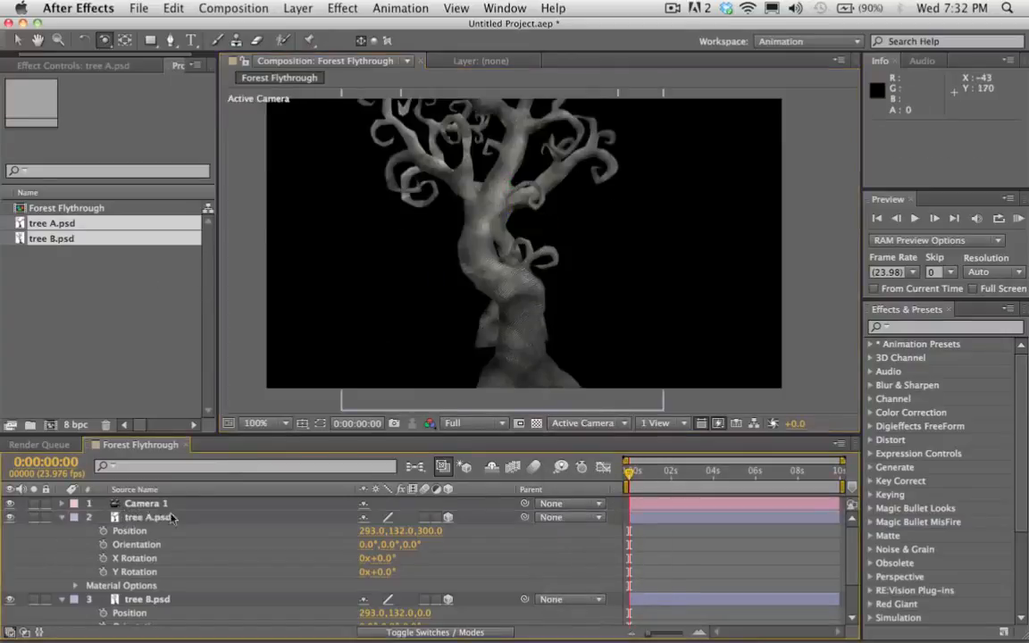
left_click(163, 516)
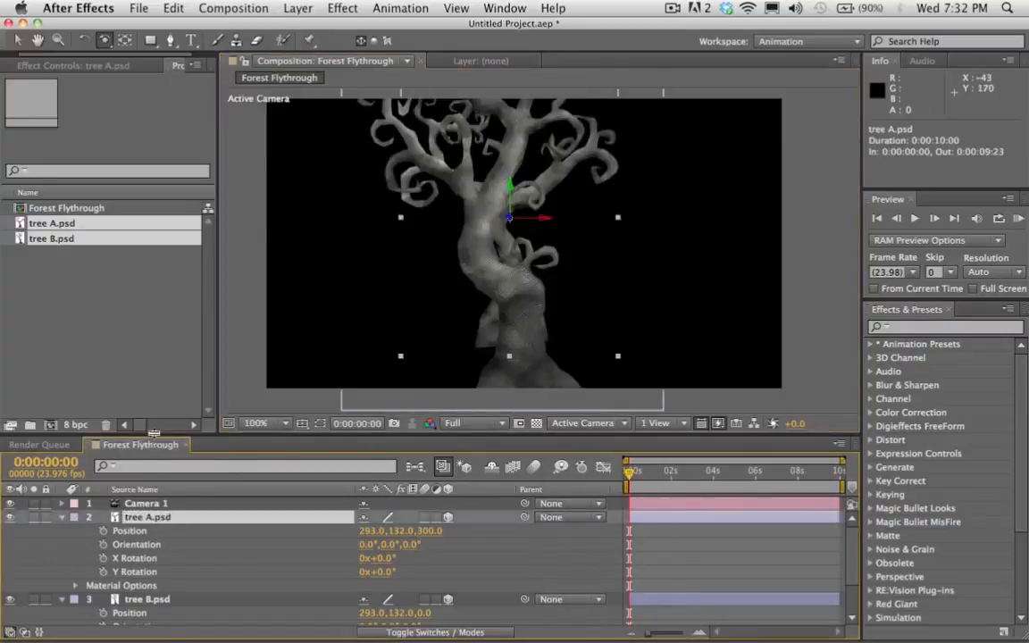
left_click(17, 40)
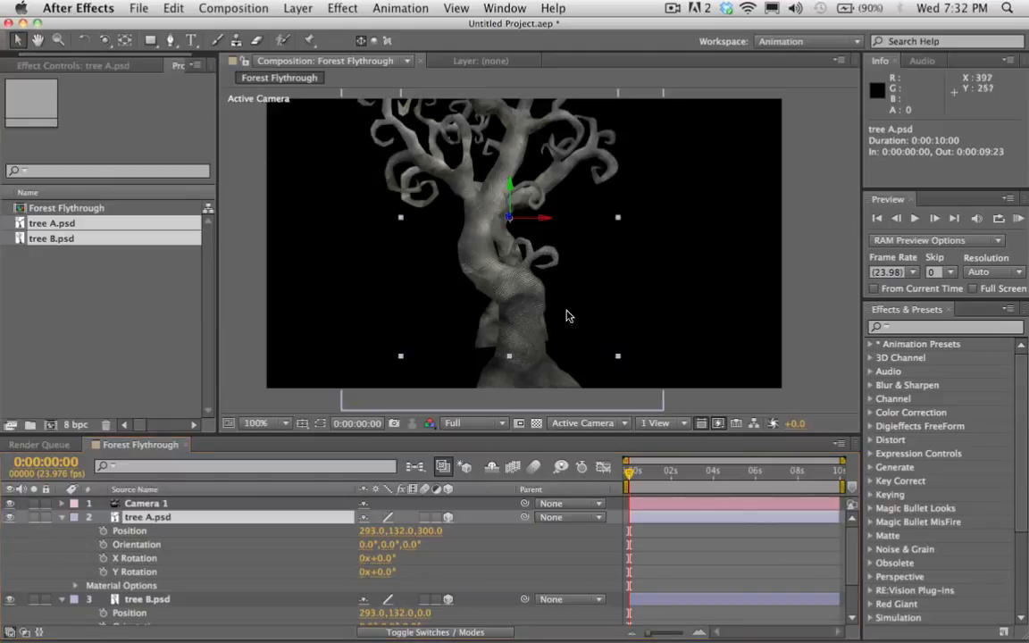
left_click_drag(565, 315, 290, 314)
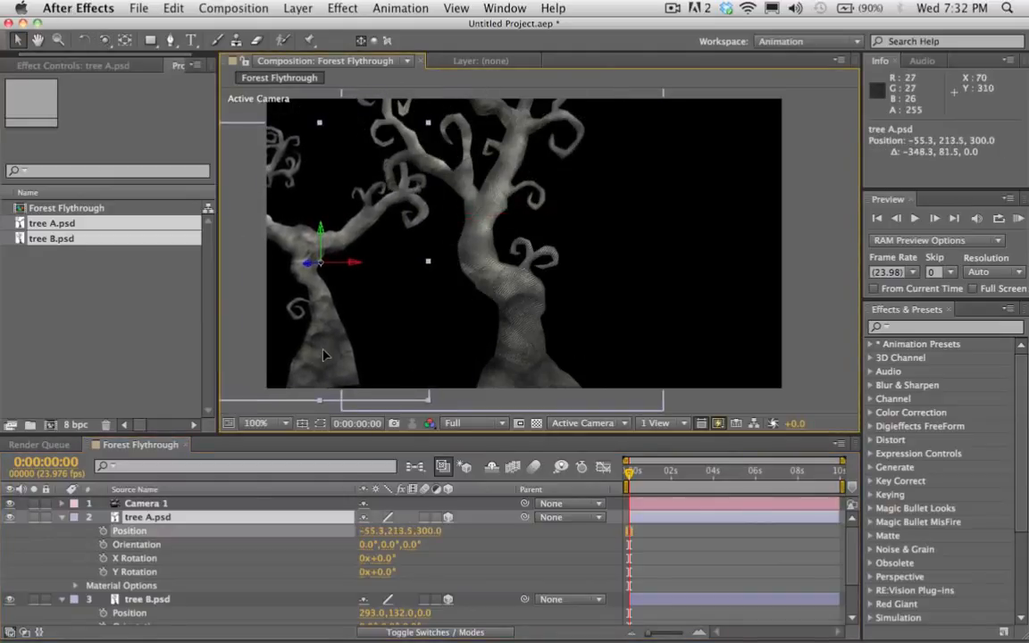
left_click_drag(558, 324, 729, 317)
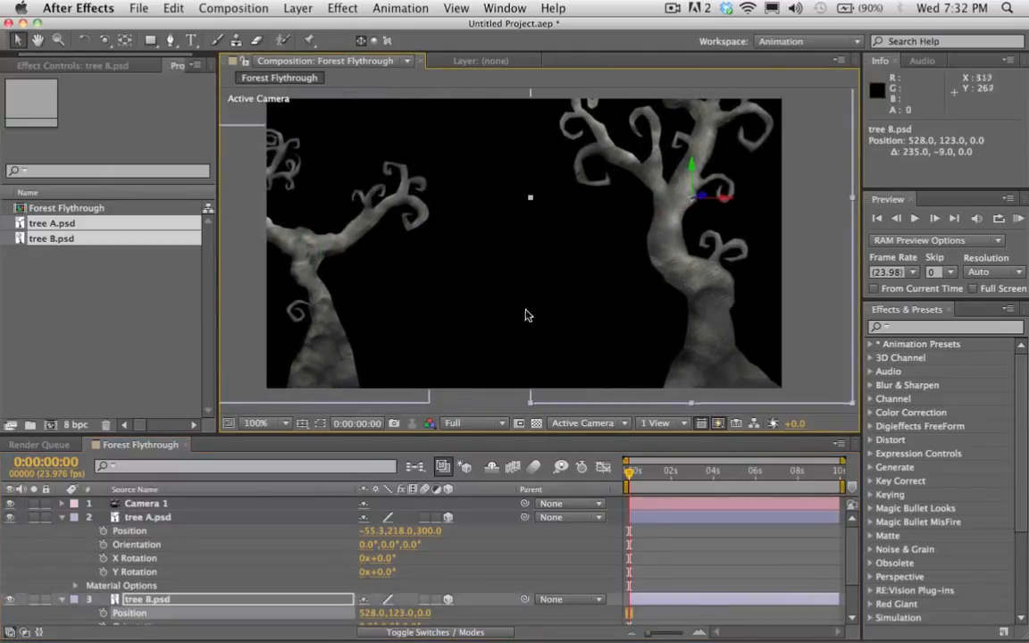
Collapse the properties of both tree layers and show only their Position values.
left_click(148, 518)
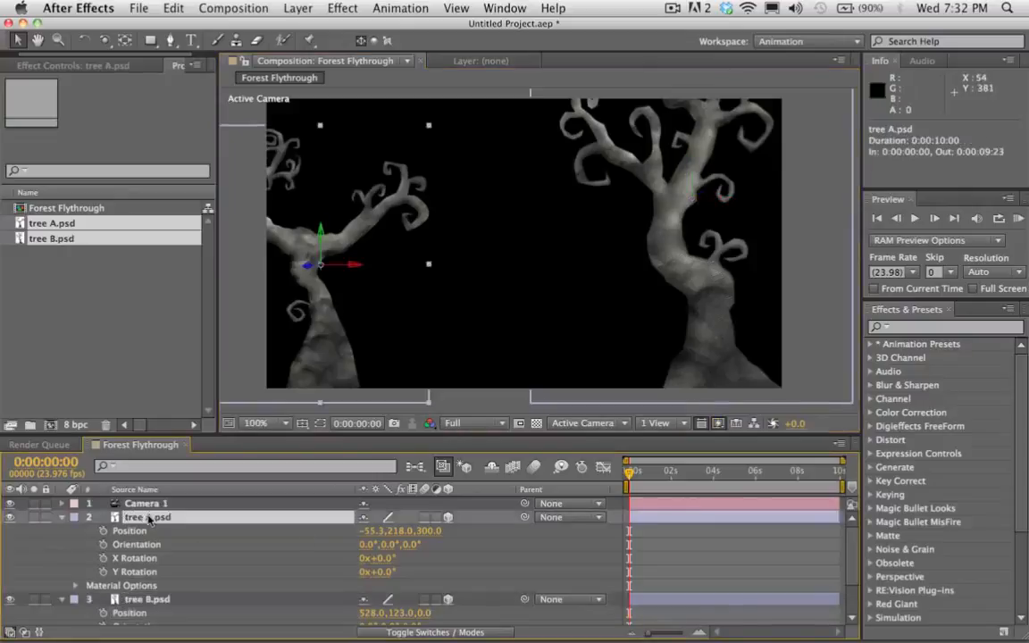
left_click(140, 600, "shift")
key("u")
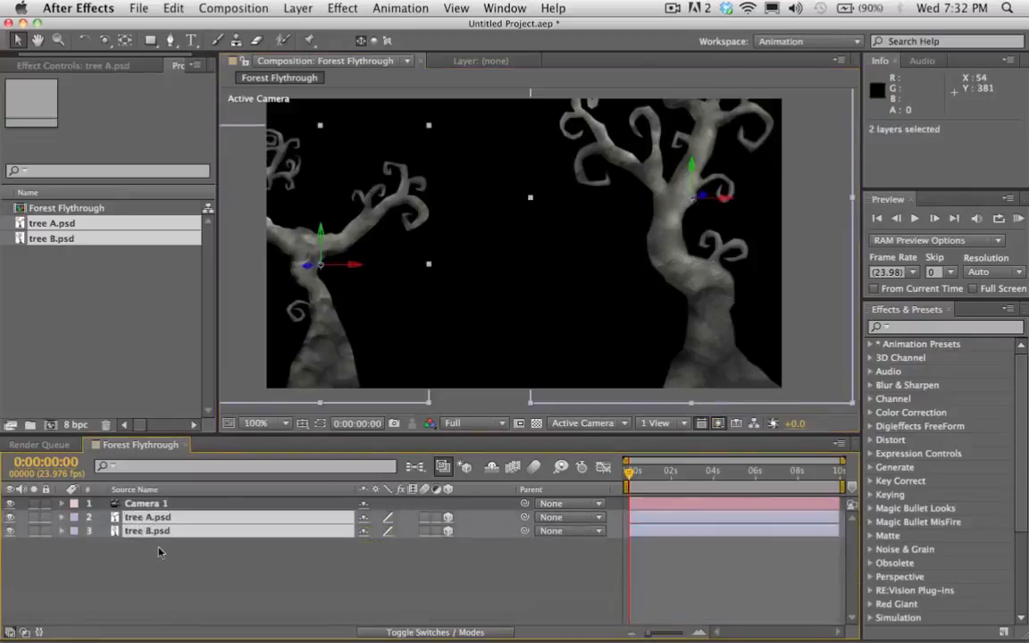
key("p")
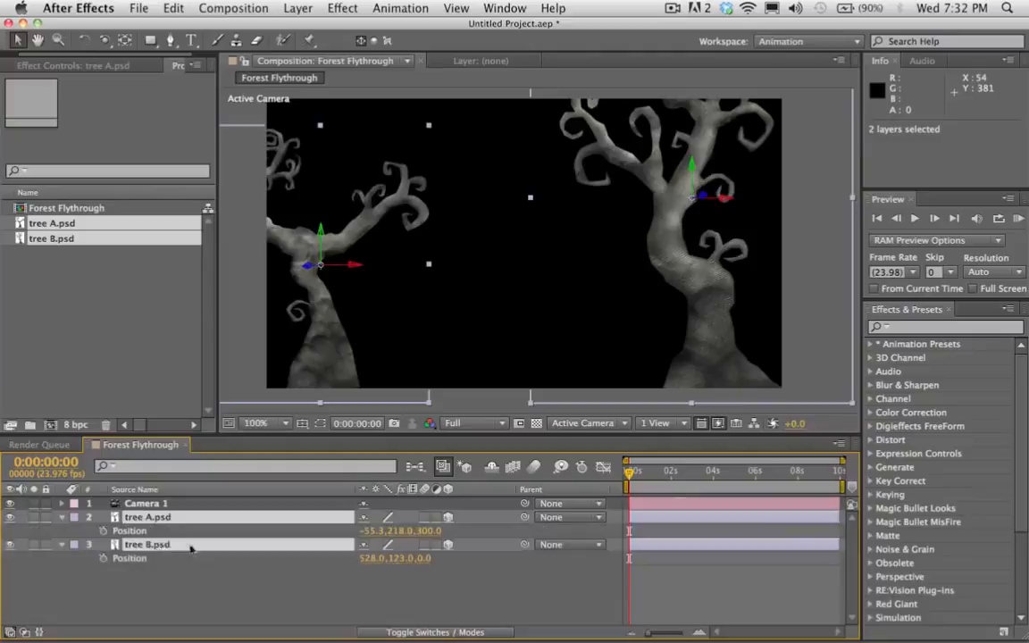
left_click(252, 587)
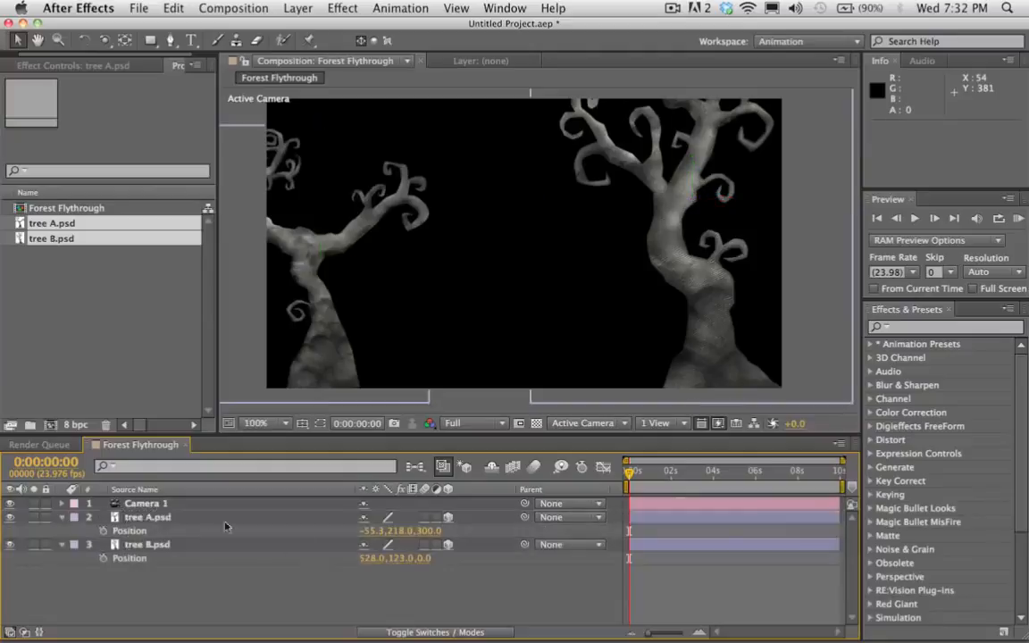
Duplicate tree B and move the copy in front of tree A at about 135, 134.
left_click(183, 518)
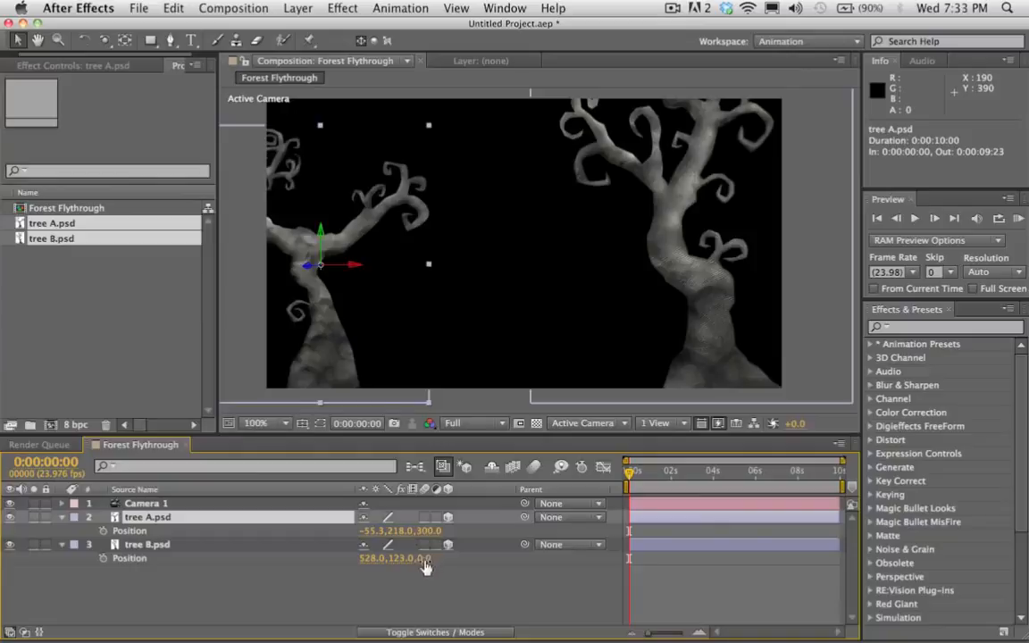
left_click(190, 544)
key("ctrl+d")
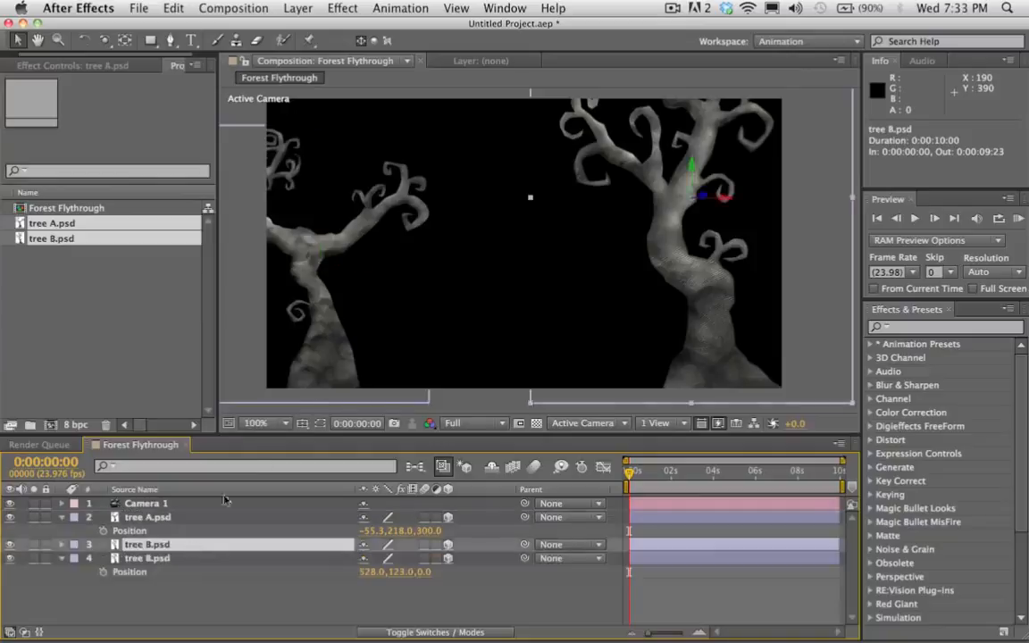
left_click_drag(771, 282, 437, 292)
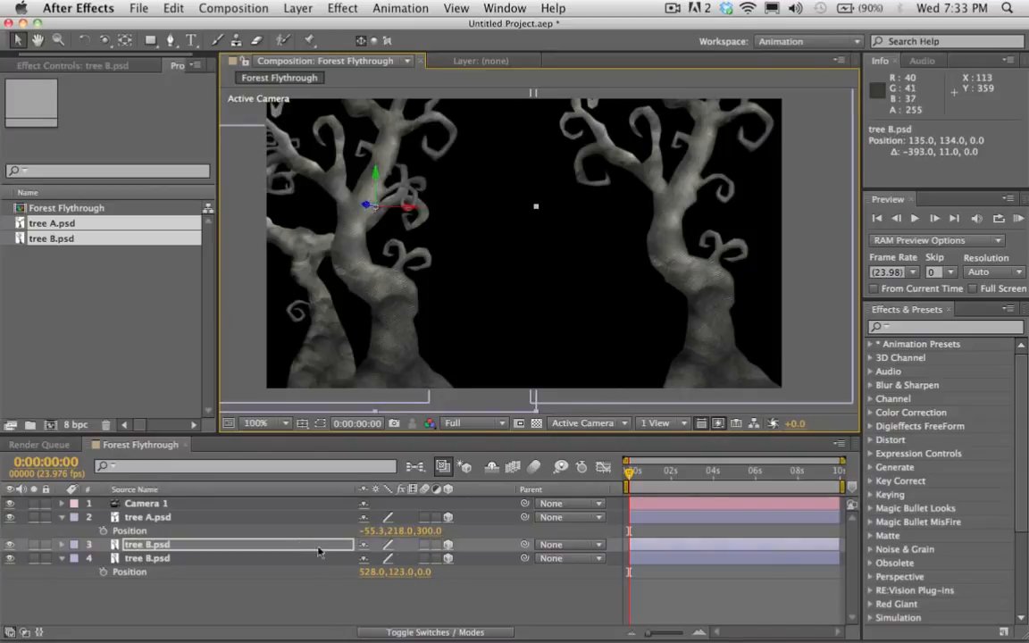
Set the tree B copy's Z position to -200 and shift it to about X 201.
key("p")
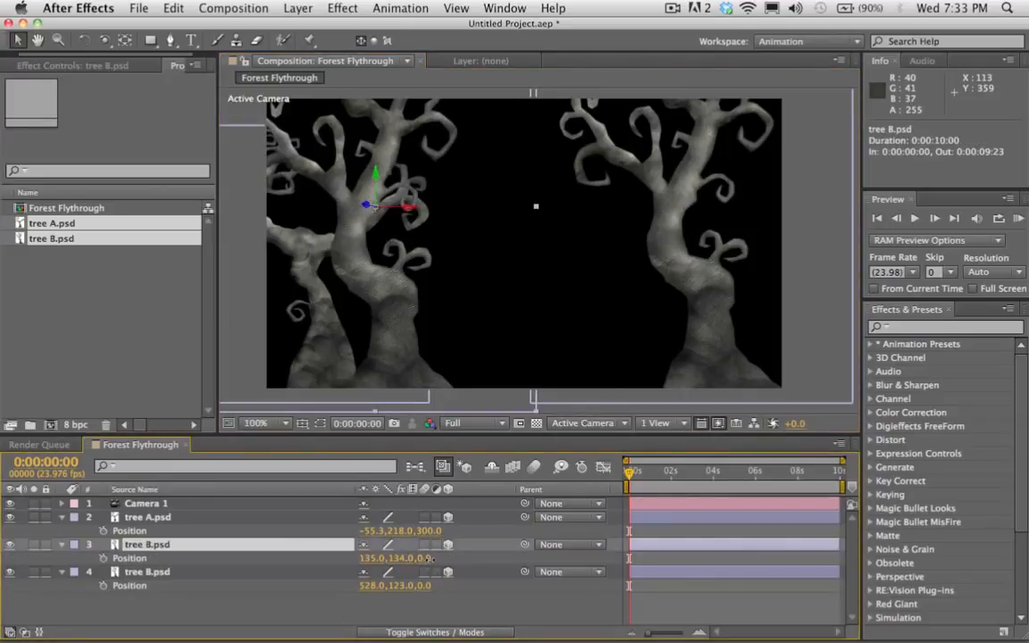
left_click_drag(429, 557, 243, 520)
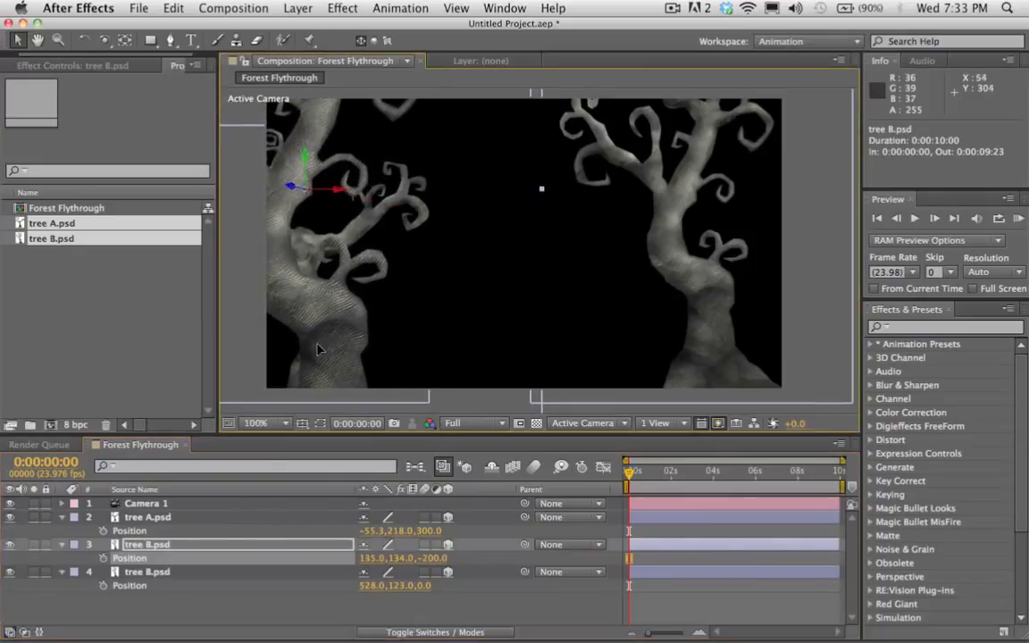
left_click_drag(318, 349, 388, 351)
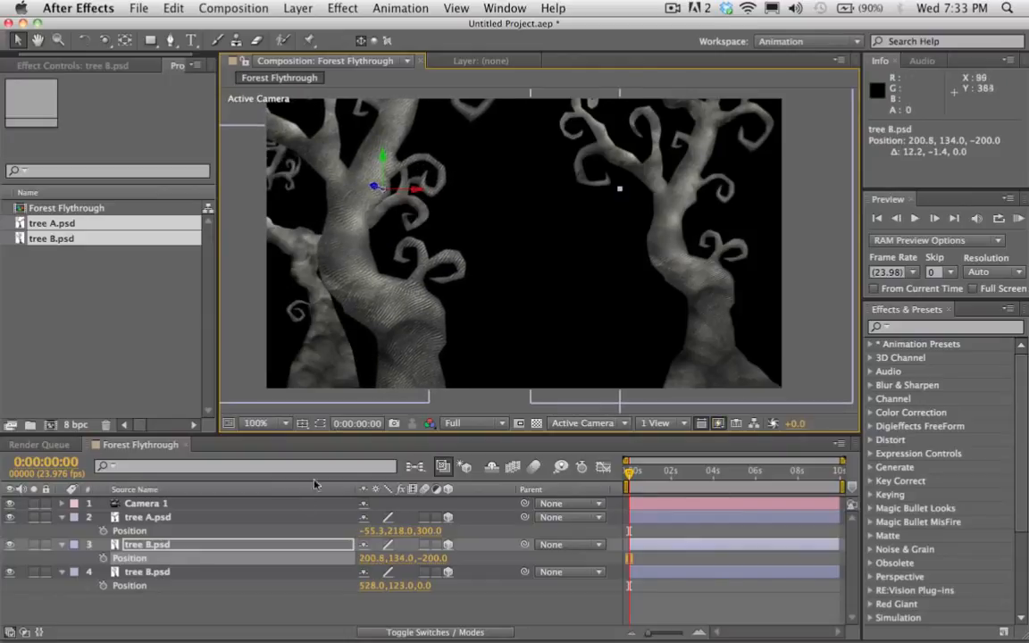
Duplicate tree A and move the copy behind the original tree B at about 615, 271.
left_click(154, 518)
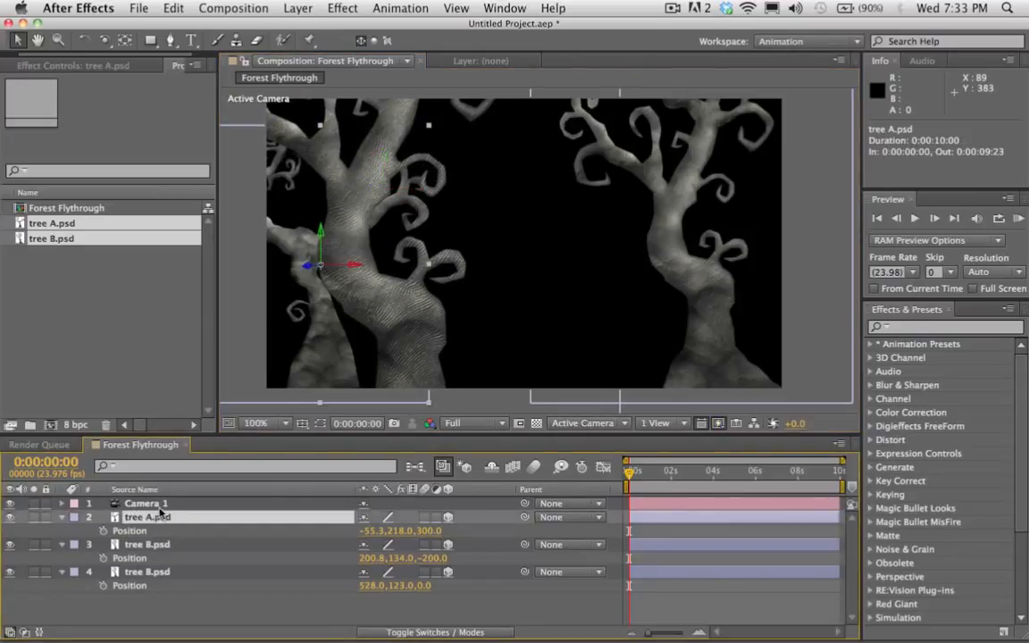
key("ctrl+d")
left_click_drag(362, 244, 683, 351)
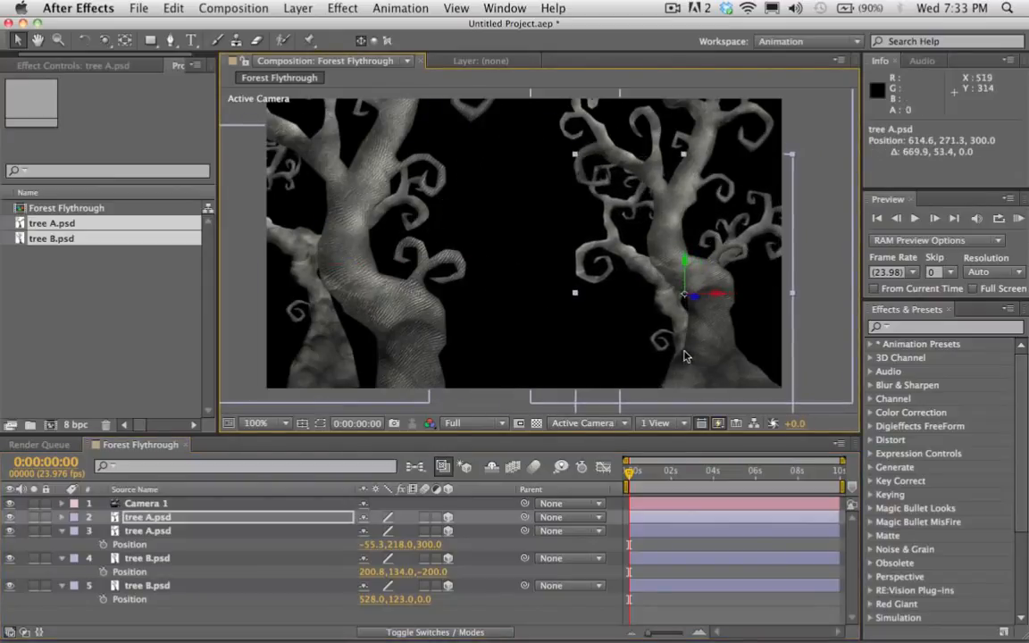
Set the tree A copy's Z position to 149.
key("p")
left_click_drag(441, 533, 311, 539)
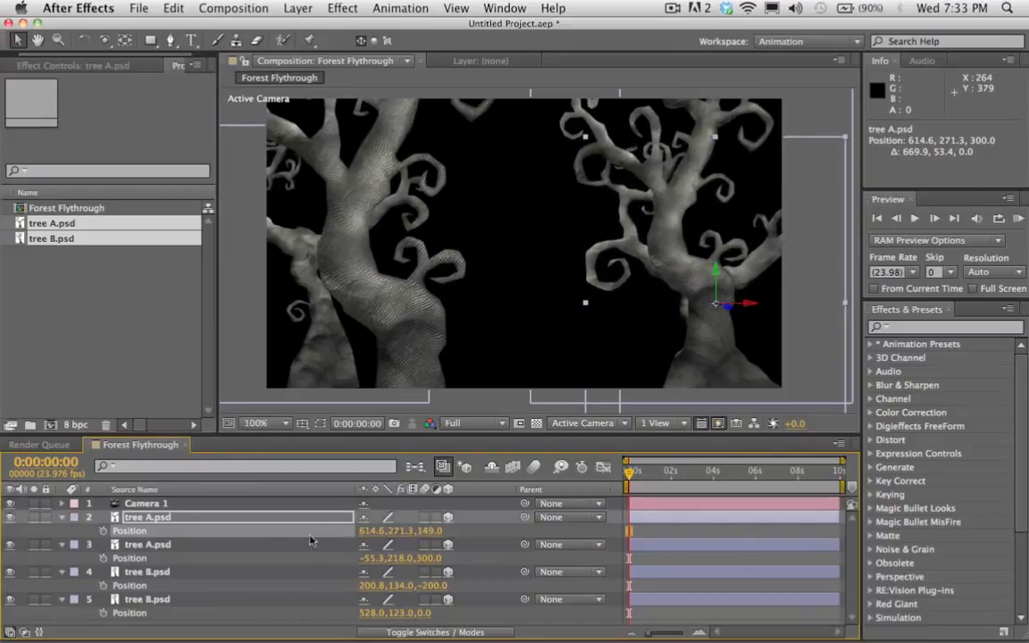
Duplicate the original tree B, set the copy's Z position to 631, and move it to about 196, 322.
left_click(150, 601)
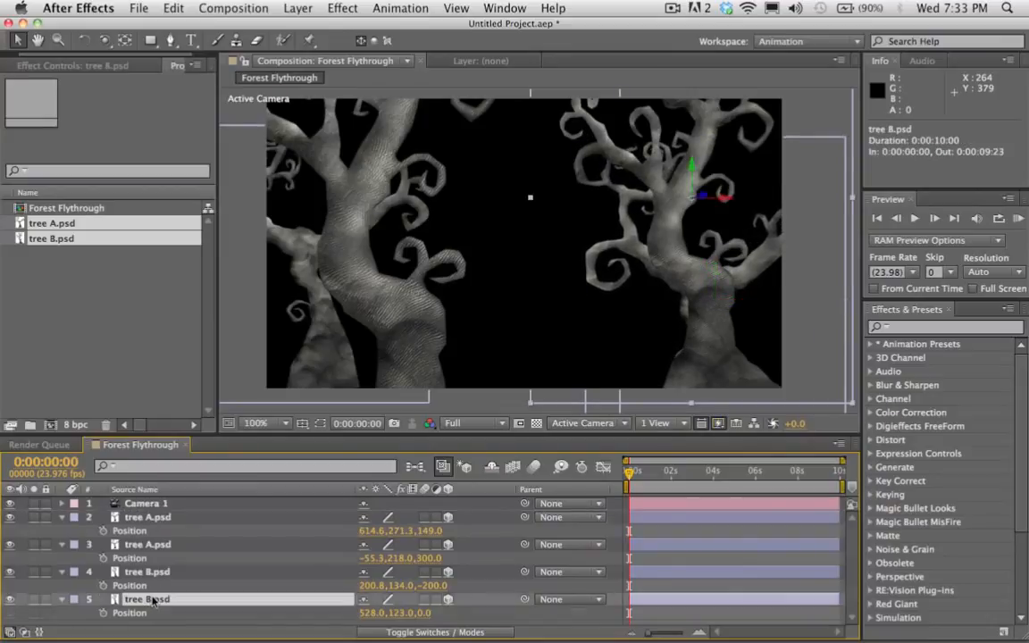
key("super+d")
key("p")
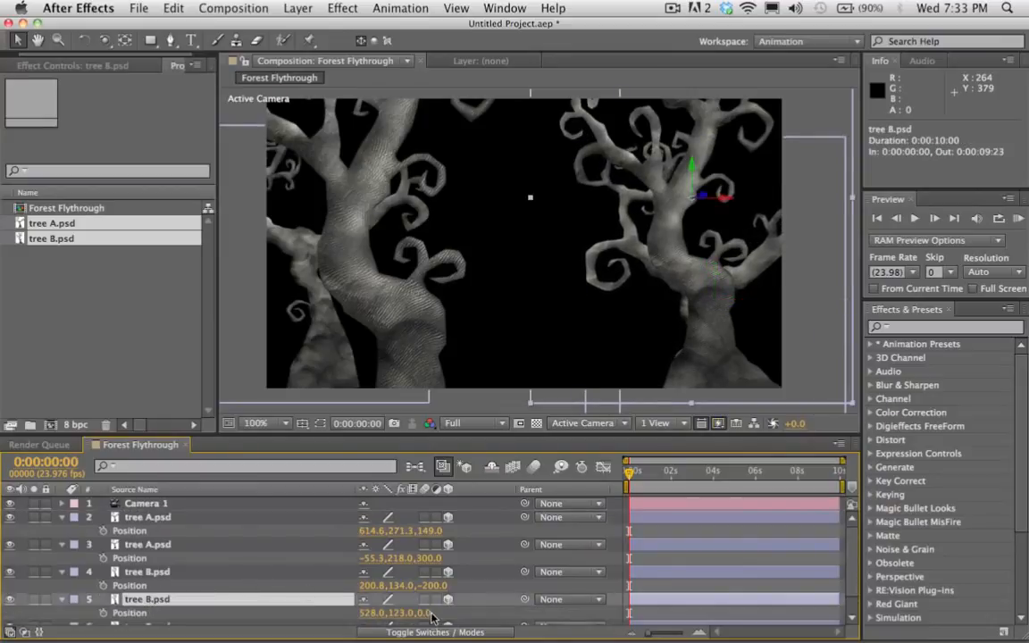
left_click_drag(433, 616, 845, 519)
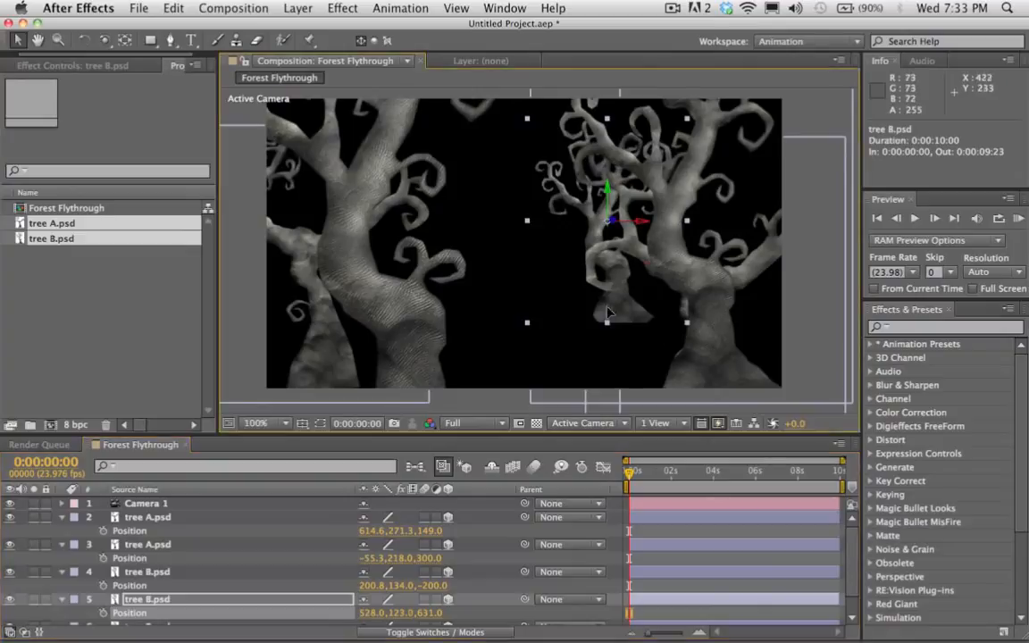
left_click_drag(606, 291, 476, 368)
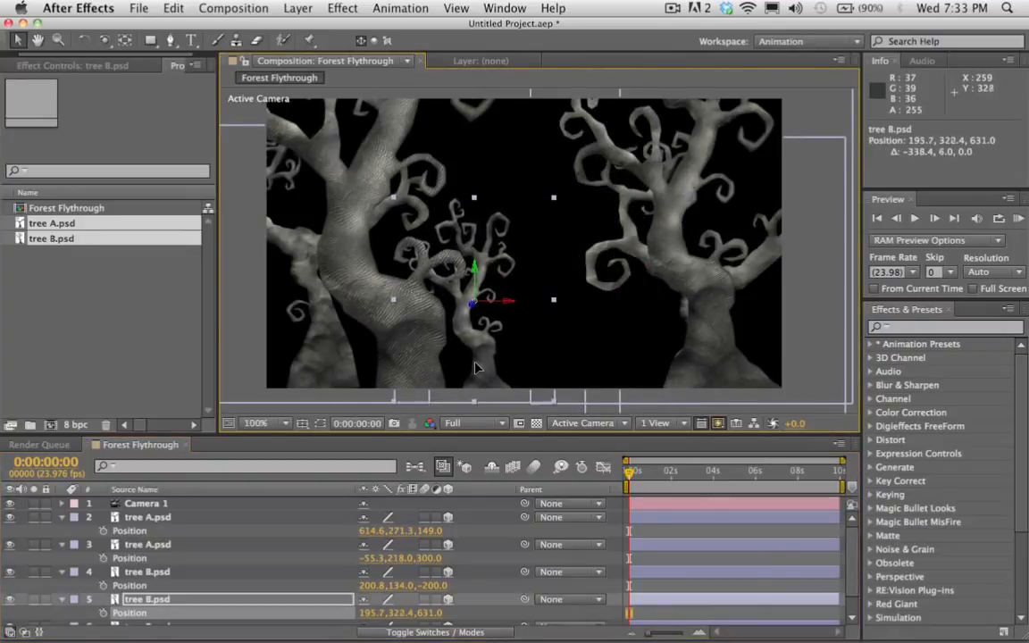
Duplicate the distant tree B and move the copy across the gap to about 671, 338.
left_click(136, 598)
key("super+d")
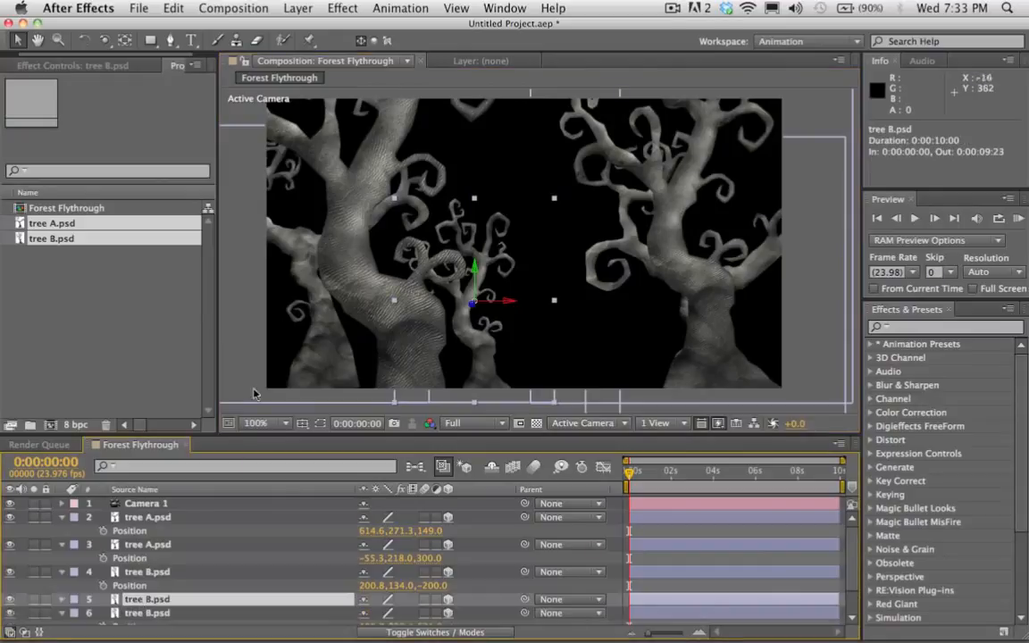
left_click_drag(465, 357, 653, 371)
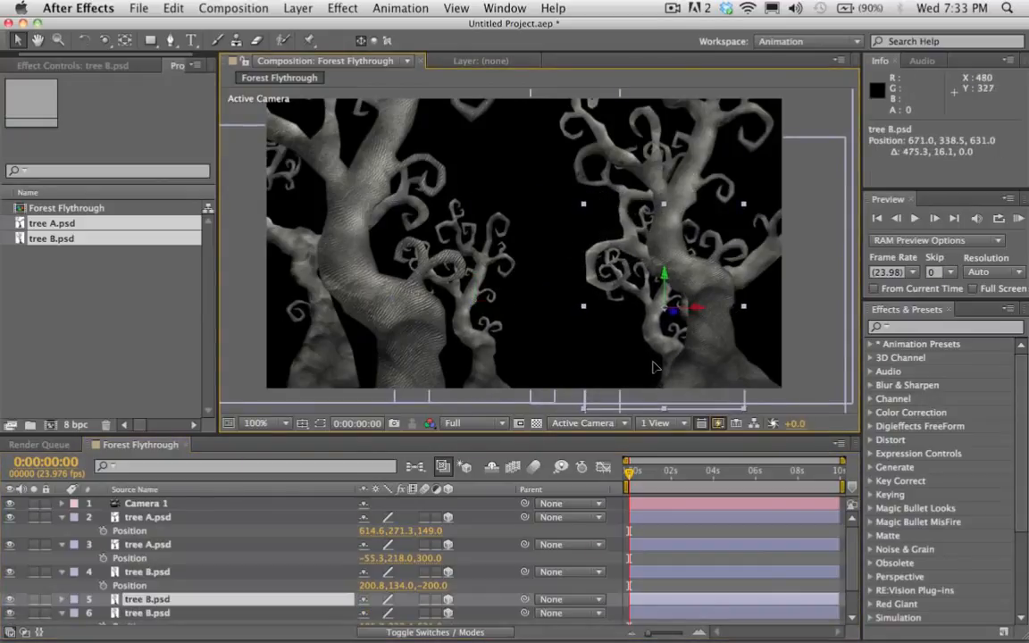
Mirror the new distant tree B by unlinking its scale and setting X to -50%, and reposition it beside the nearer trees.
key("s")
scroll(183, 603, "down", 1)
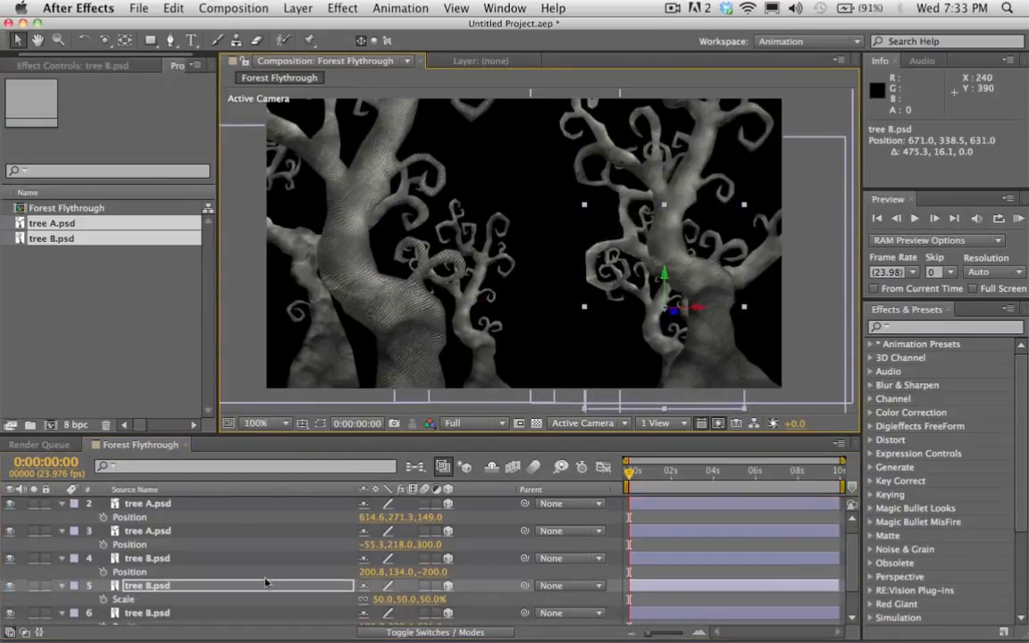
left_click(382, 599)
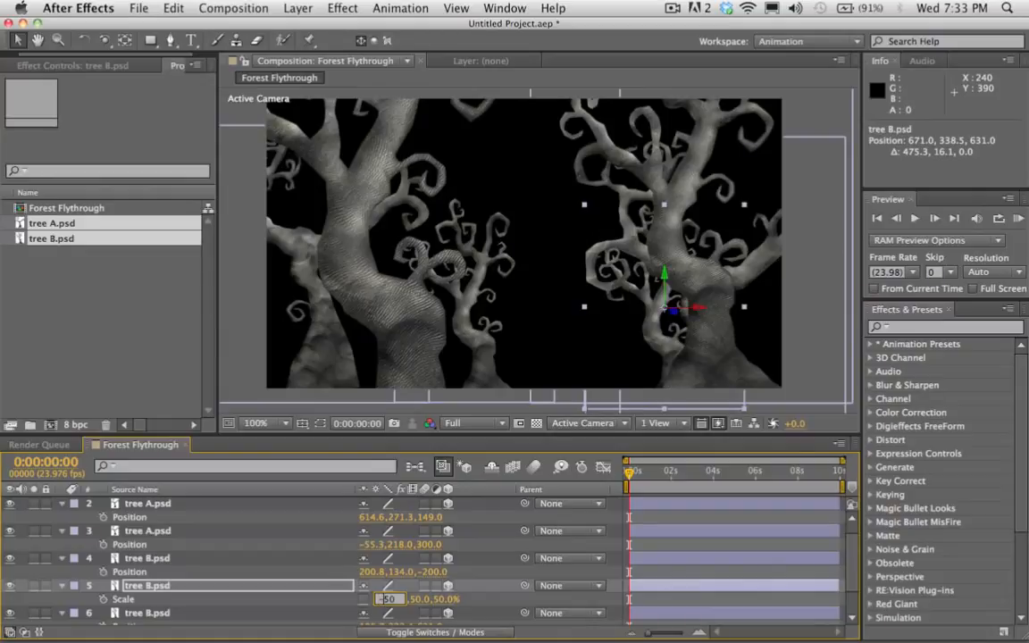
type("-50.0,50.0,50.0")
key("Return")
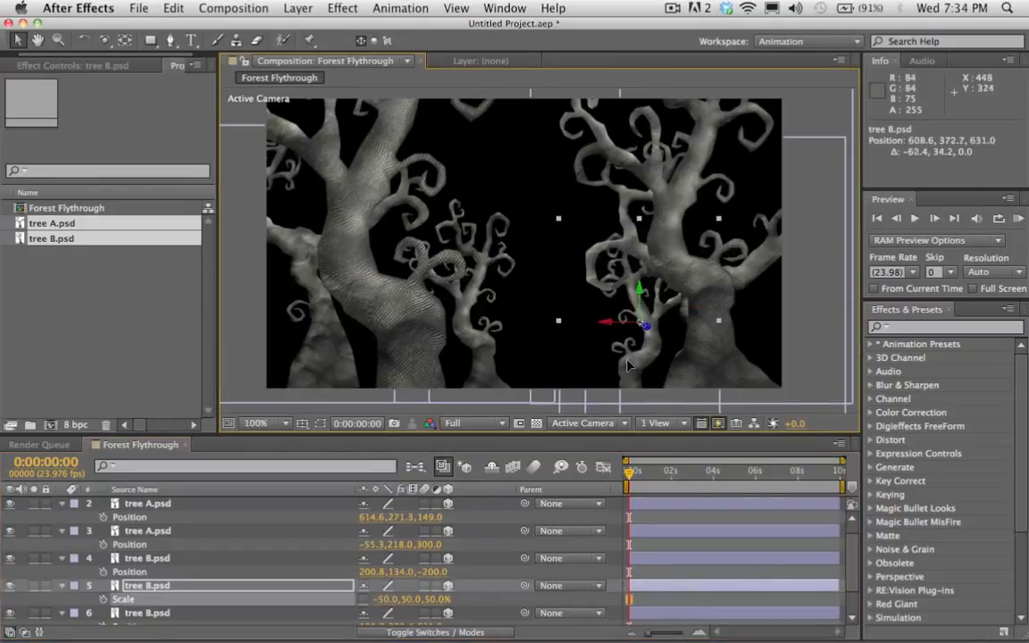
left_click_drag(628, 365, 627, 348)
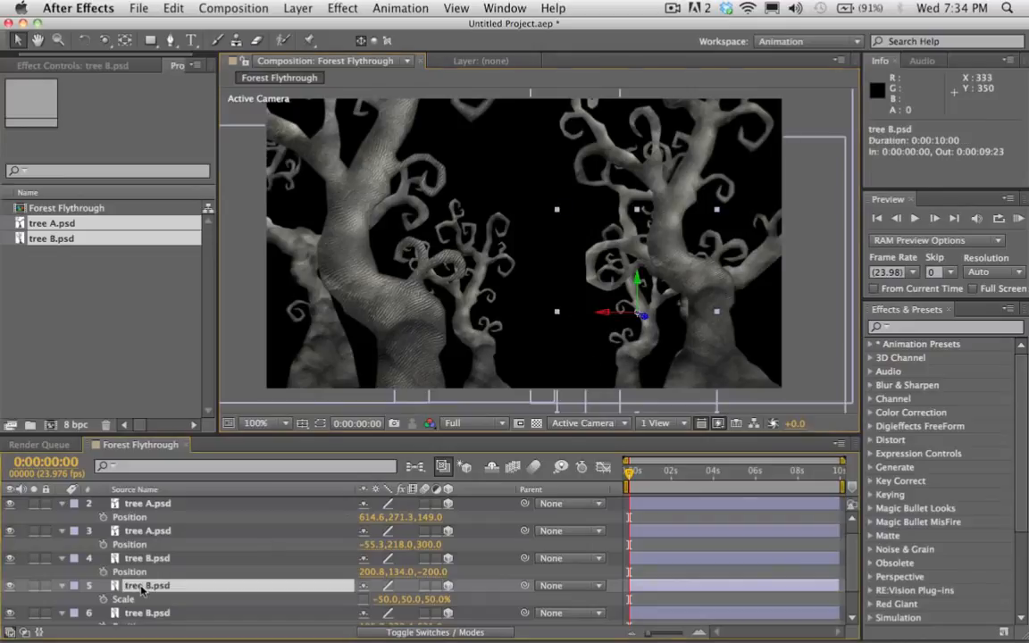
Collapse the revealed properties of all six tree layers.
scroll(136, 521, "up", 1)
left_click(136, 518)
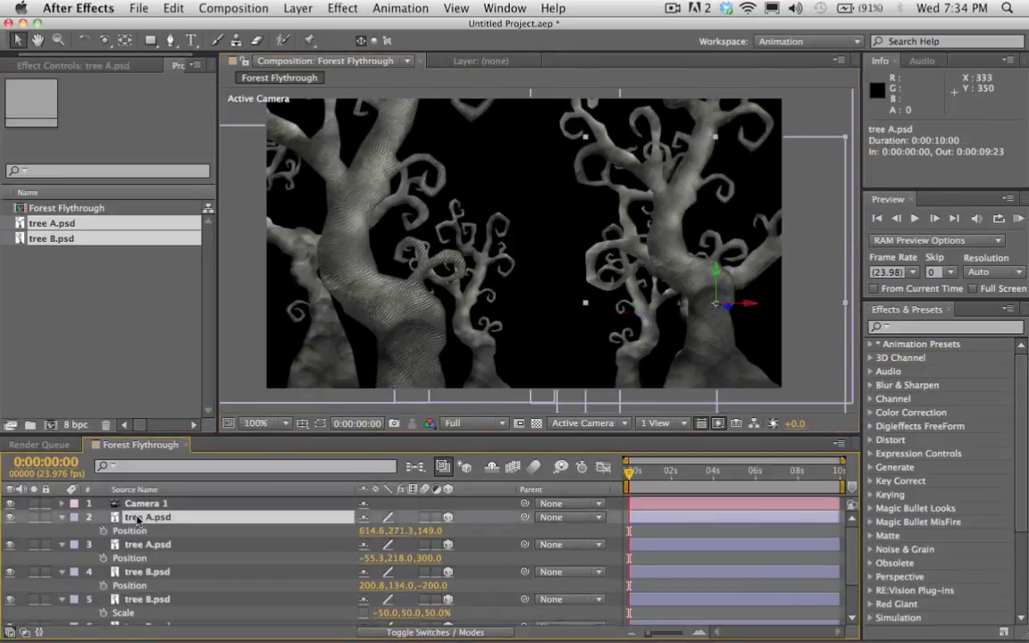
left_click(62, 518)
left_click(62, 531)
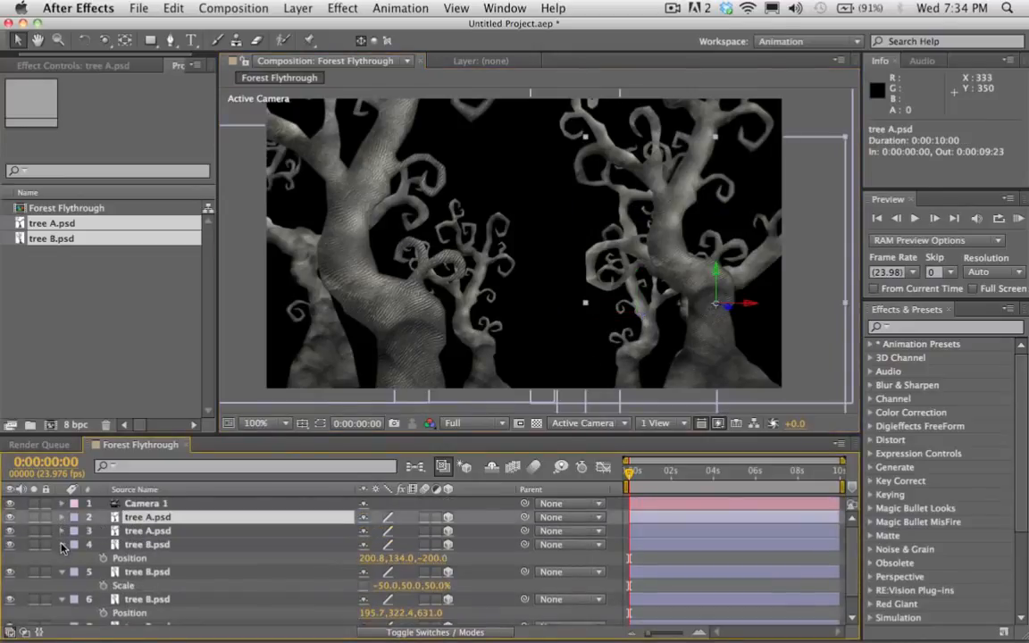
left_click(61, 544)
left_click(62, 558)
left_click(61, 572)
left_click(61, 585)
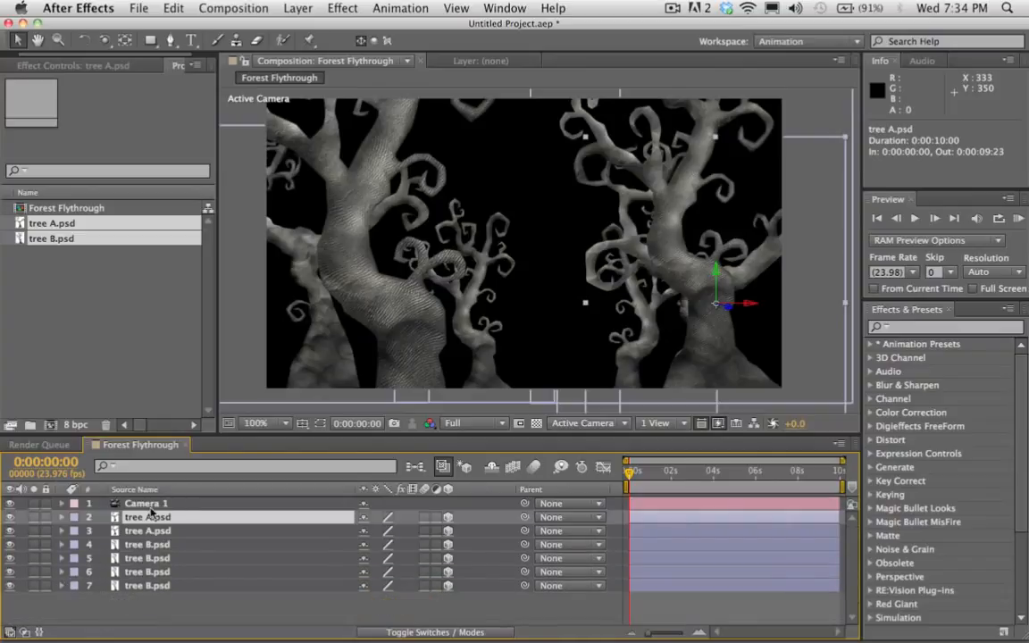
Show Camera 1's Position property and start keyframing it at 0:00:00:00.
left_click(152, 504)
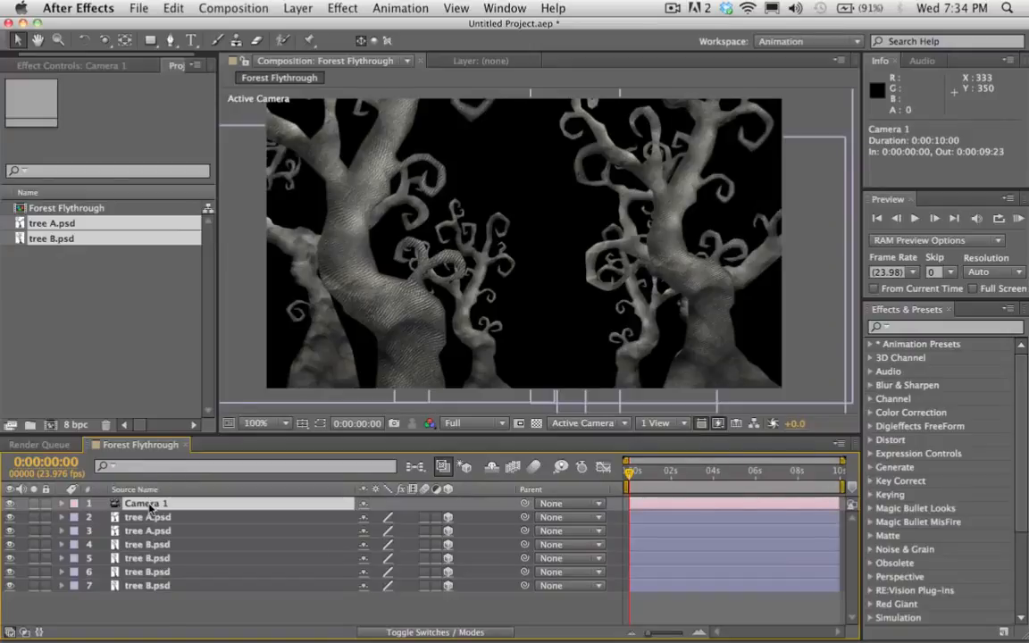
key("p")
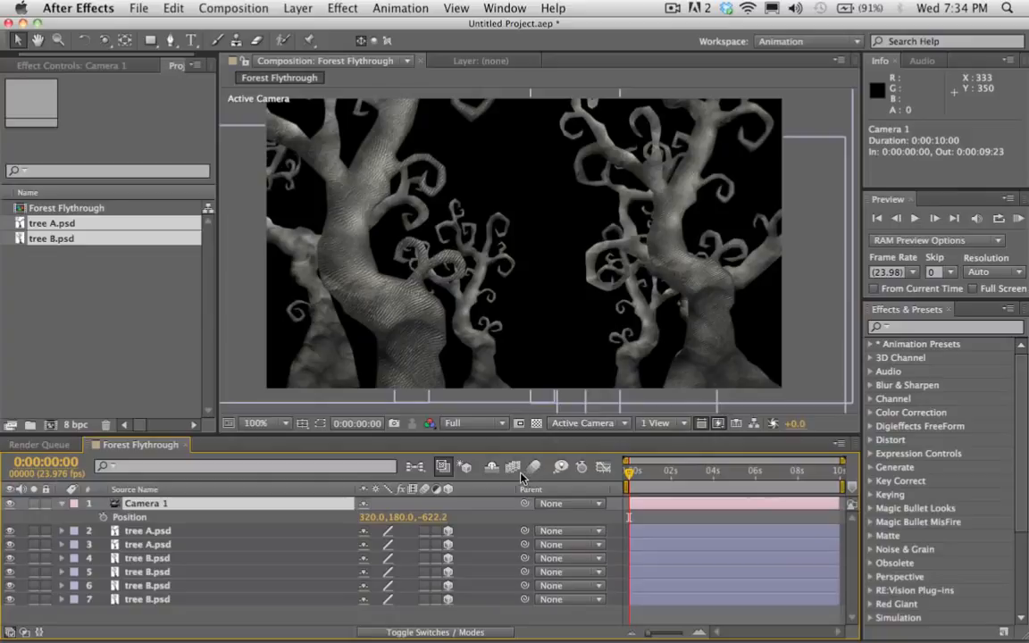
left_click_drag(632, 471, 770, 482)
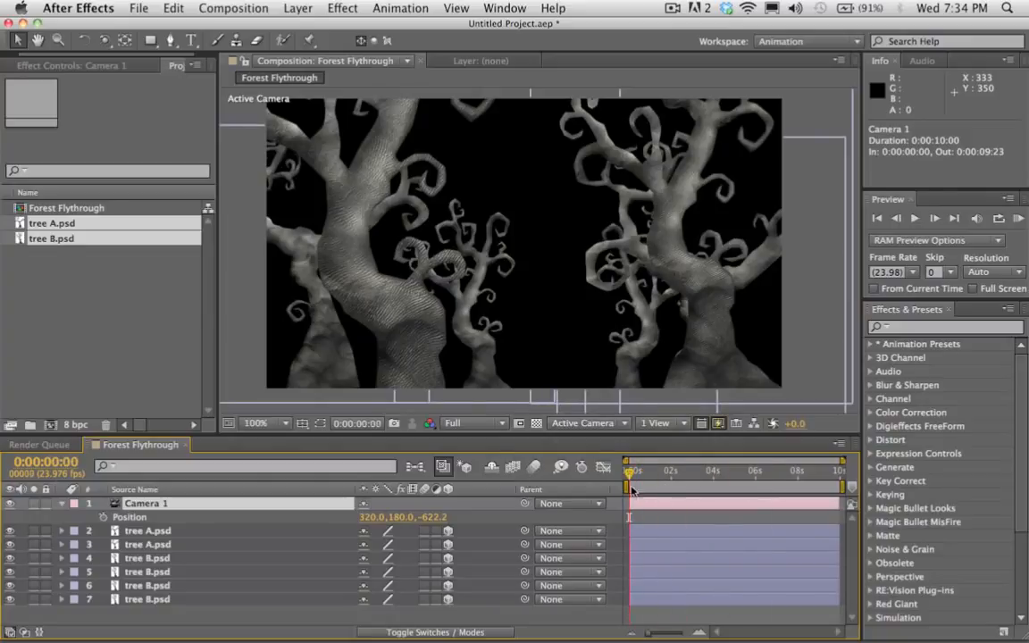
left_click_drag(630, 489, 597, 489)
left_click(103, 518)
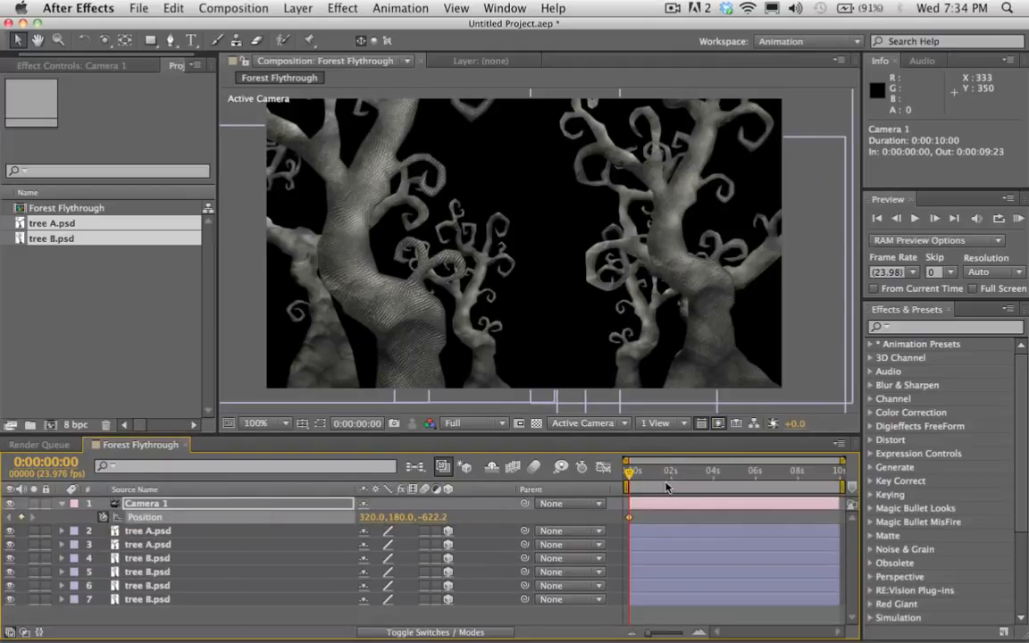
At 0:00:09:23, keyframe Camera 1's Z position at about 562 so it travels forward past the trees.
left_click_drag(665, 487, 866, 483)
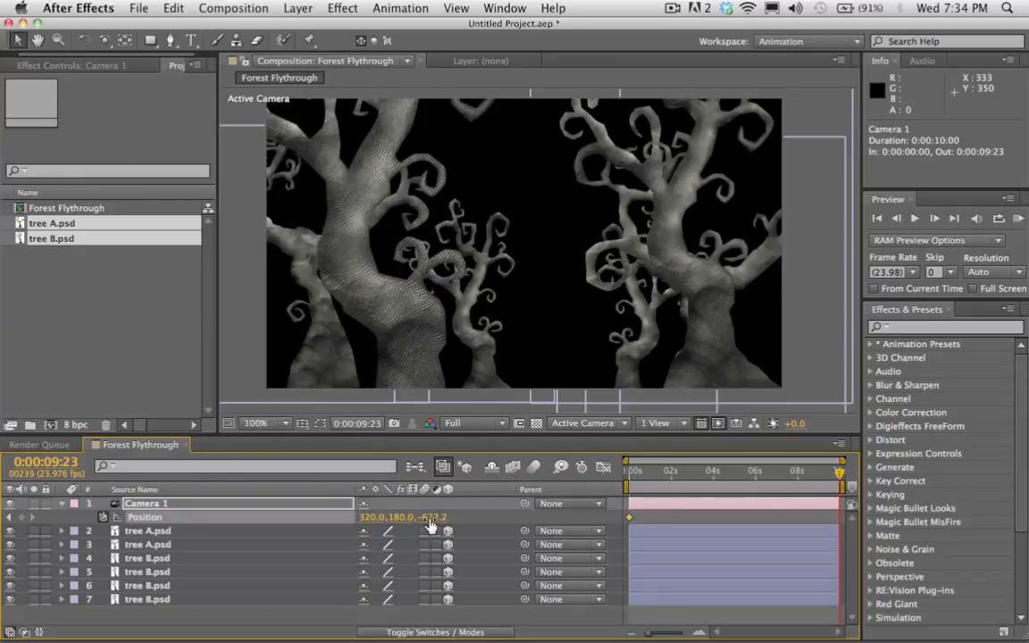
left_click_drag(431, 517, 917, 456)
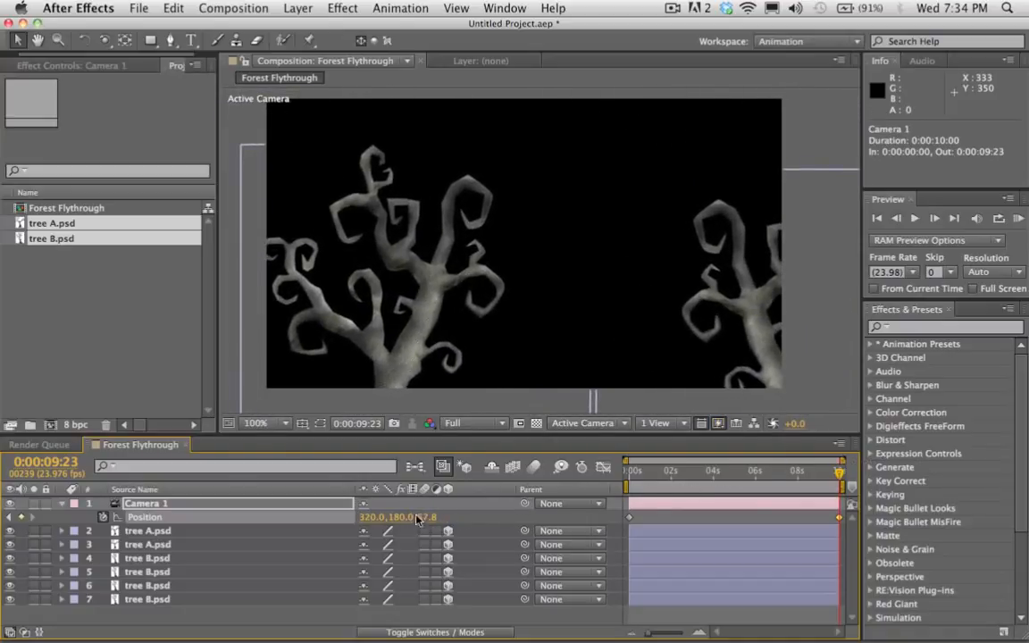
left_click_drag(418, 519, 779, 481)
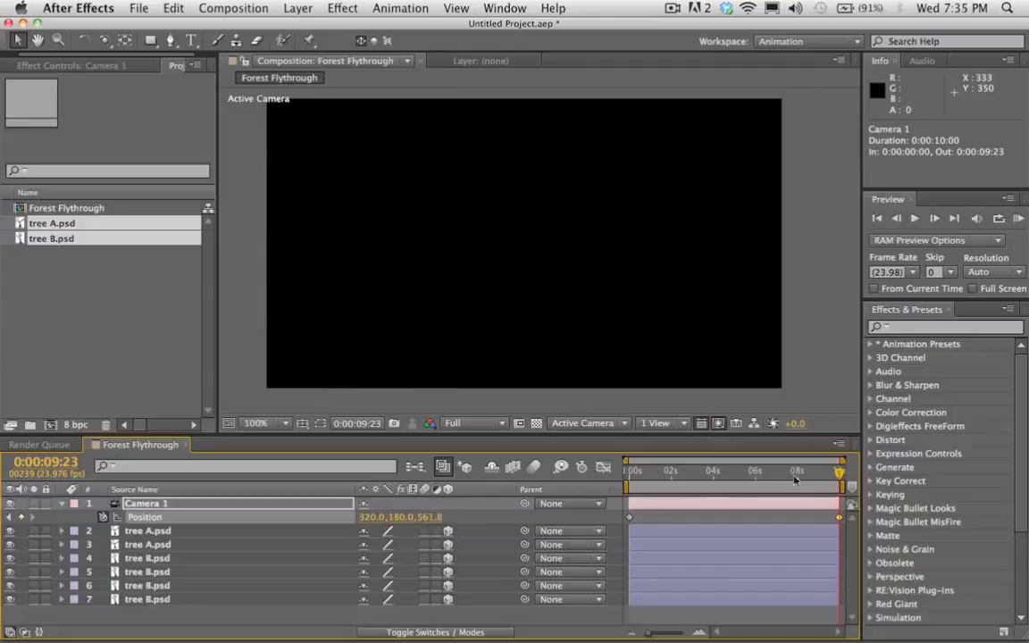
Return to the start of the composition and play a RAM preview of the camera move.
left_click_drag(822, 478, 592, 490)
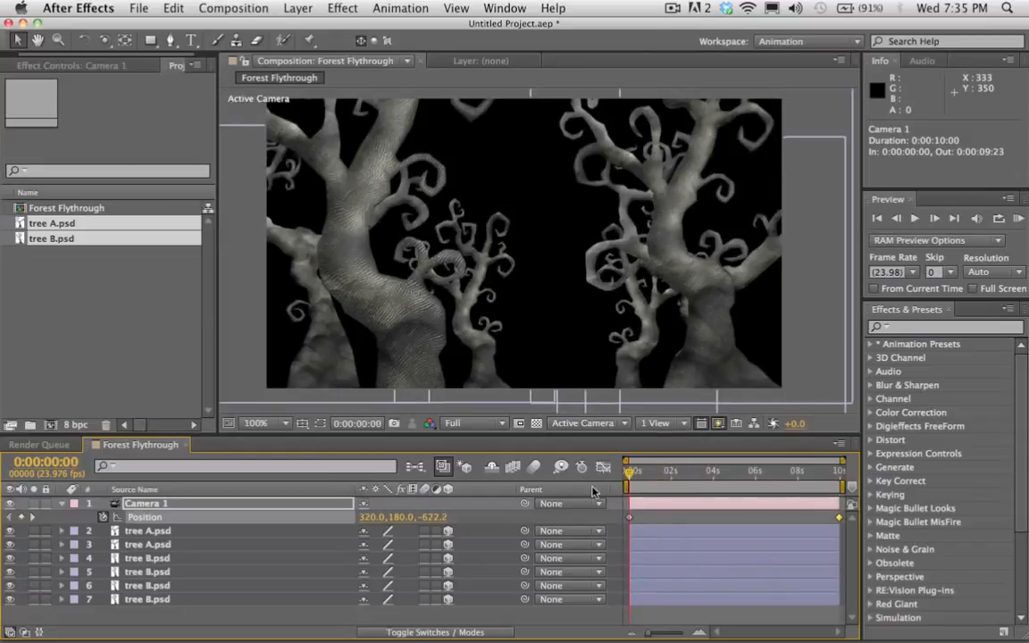
left_click(1019, 219)
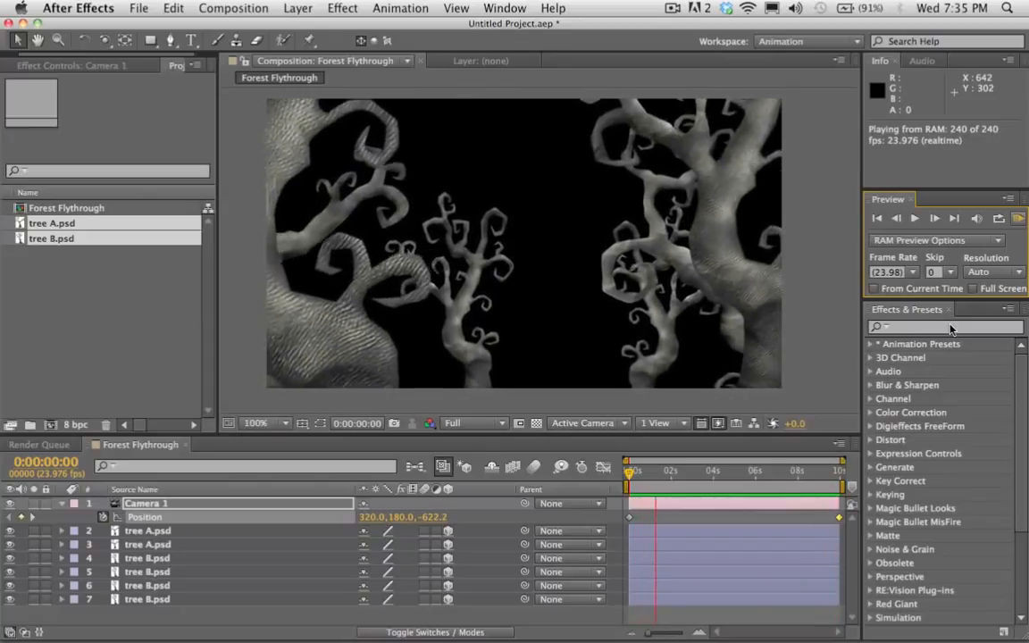
key("space")
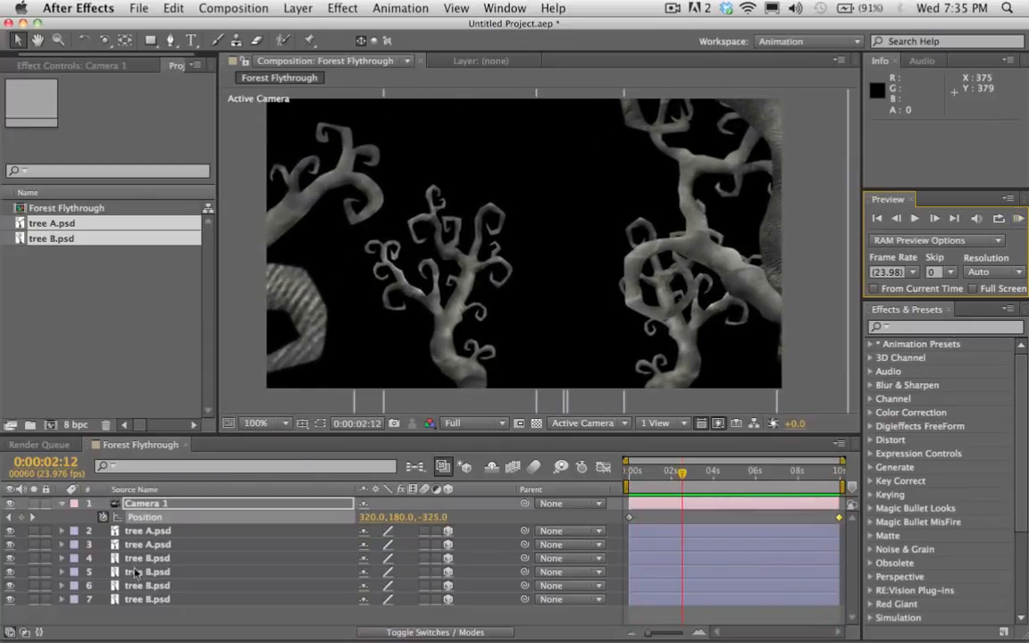
Duplicate the second tree A layer, set the copy's Z position to 130, and move it to about 161, 196.
left_click(150, 544)
key("ctrl+d")
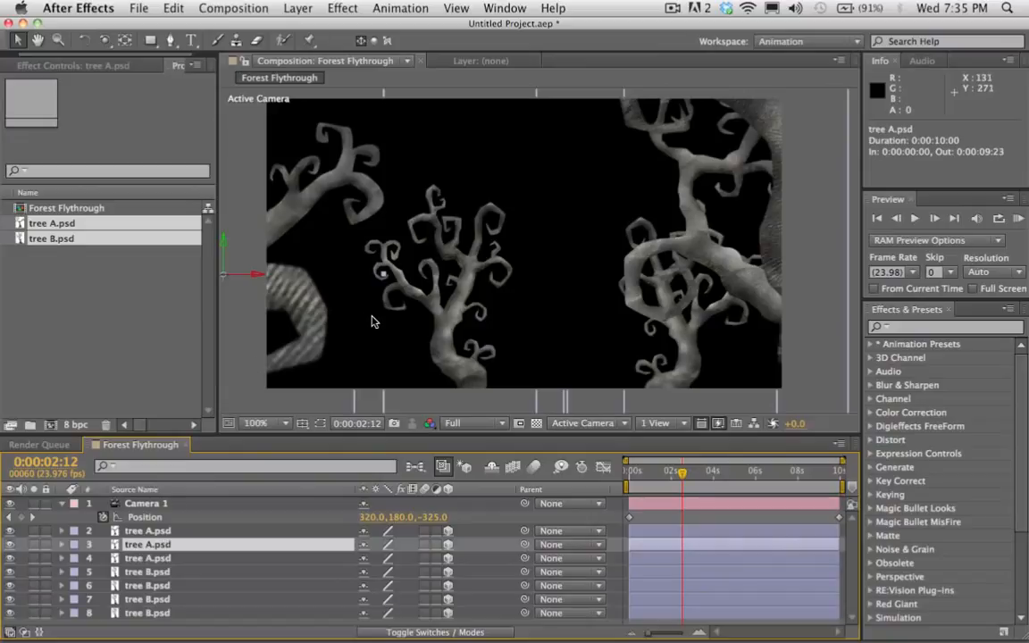
key("p")
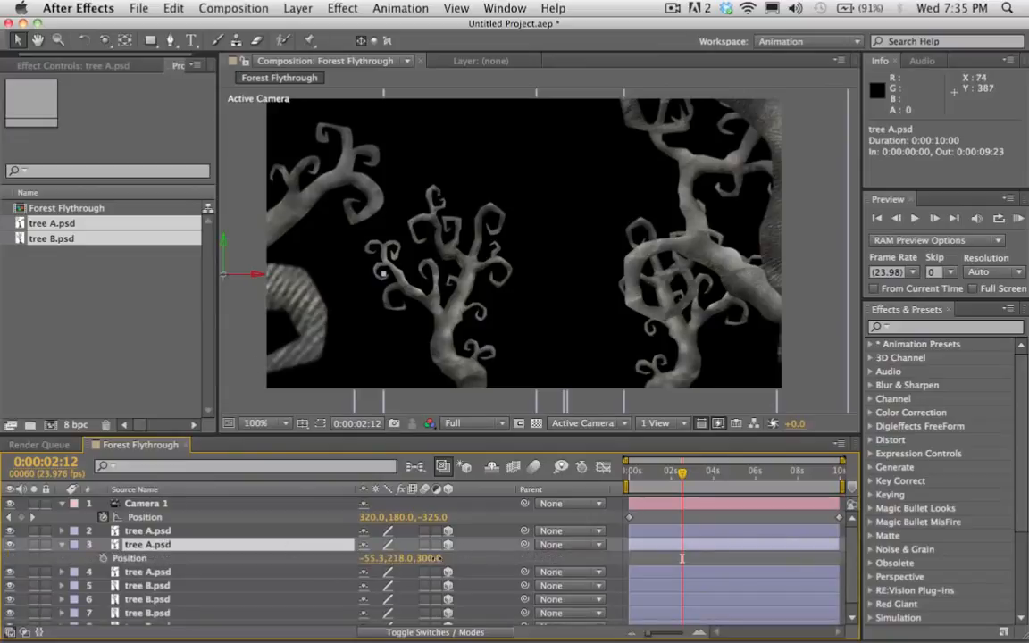
left_click_drag(436, 558, 300, 558)
left_click_drag(304, 212, 511, 194)
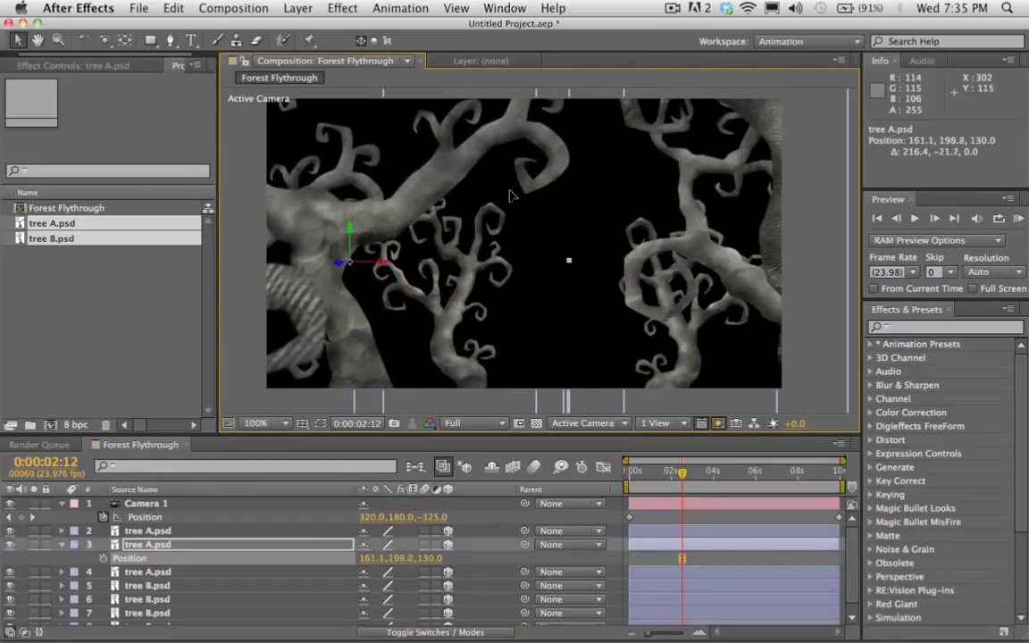
At 0:00:04:20, duplicate the new tree A, set the copy's Z position to 339, and move it to about 520, 180.
left_click_drag(699, 482, 731, 456)
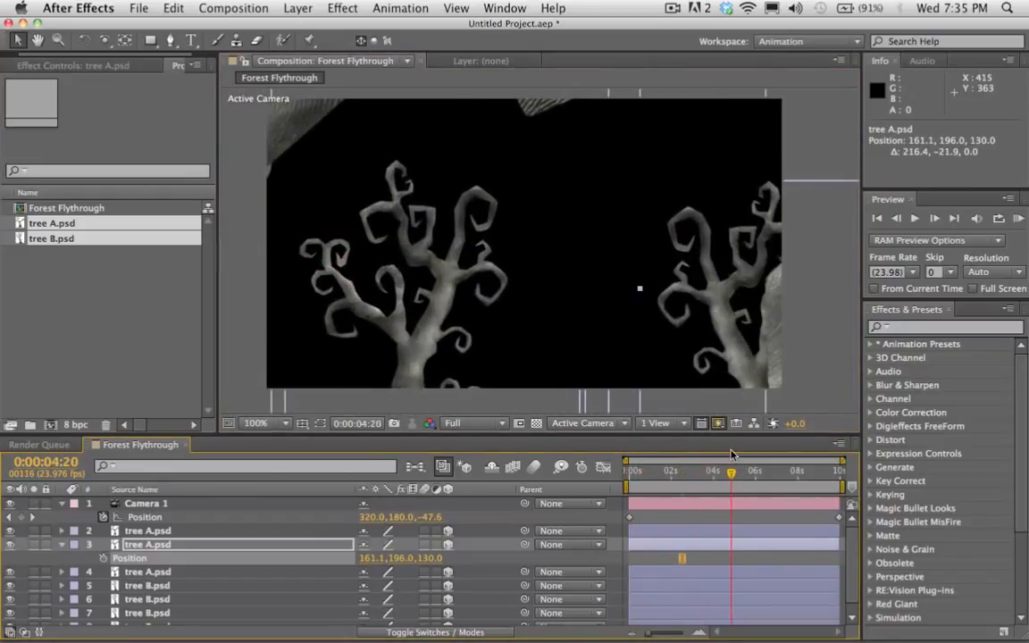
key("Return")
key("super+d")
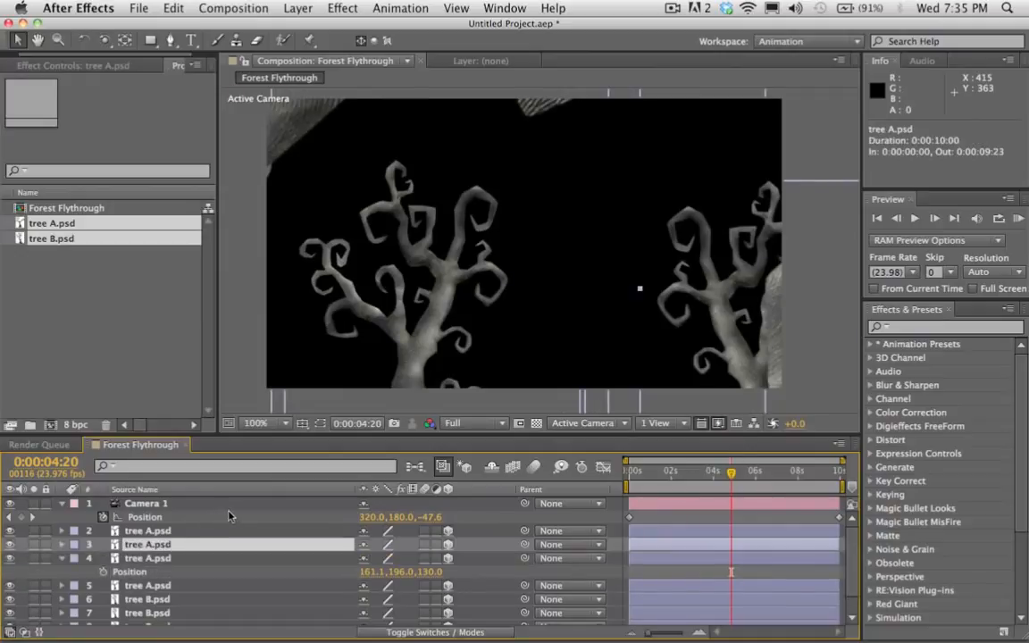
left_click_drag(437, 561, 623, 561)
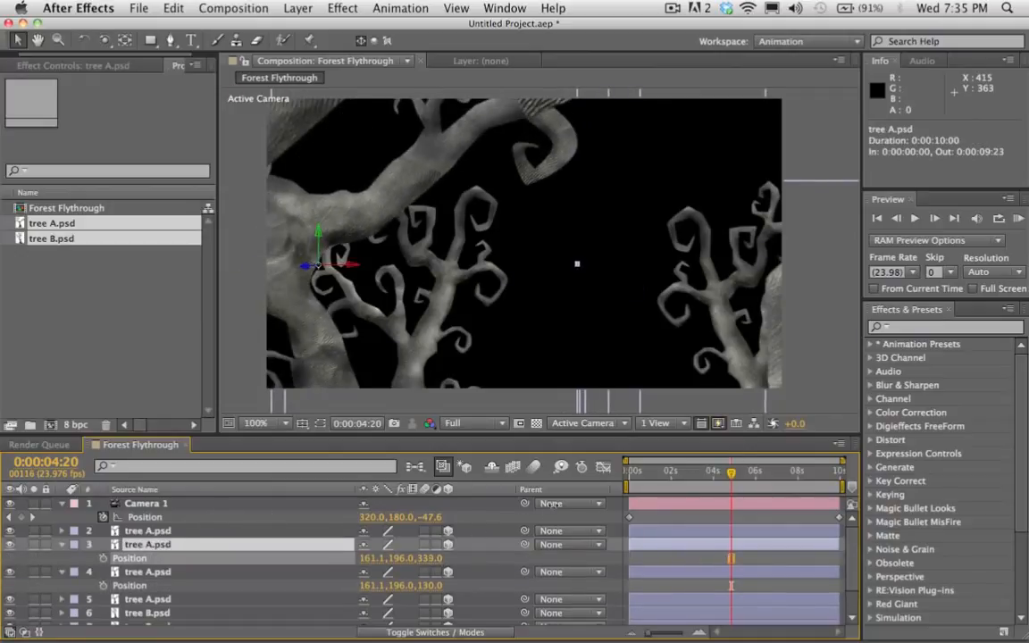
left_click_drag(294, 321, 728, 302)
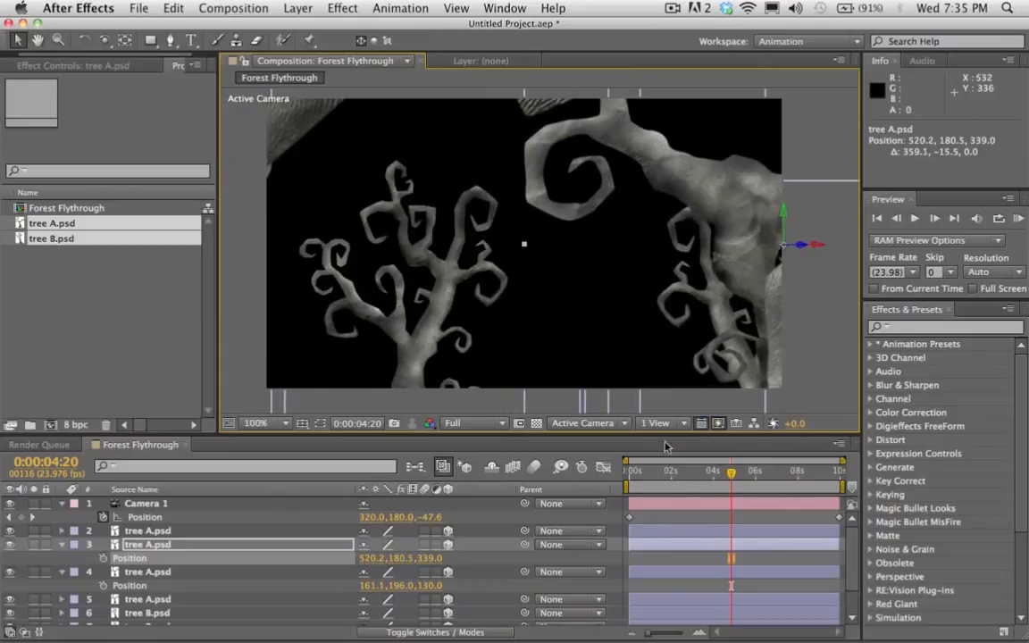
Scrub through the opening seconds and play a RAM preview of the flythrough with the added trees.
left_click_drag(728, 465, 569, 485)
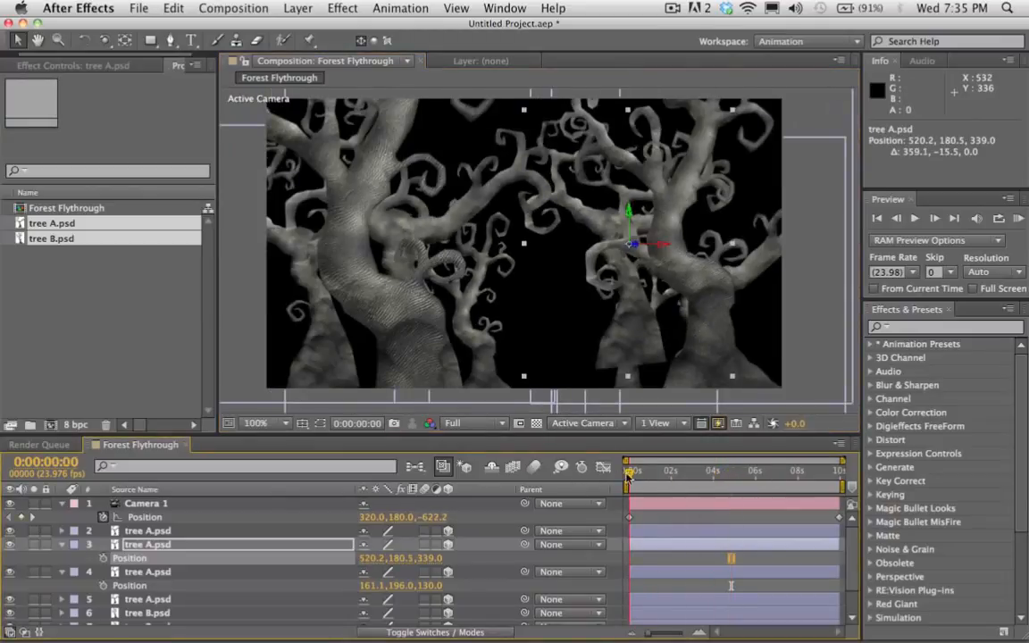
left_click_drag(629, 473, 674, 474)
left_click(1018, 218)
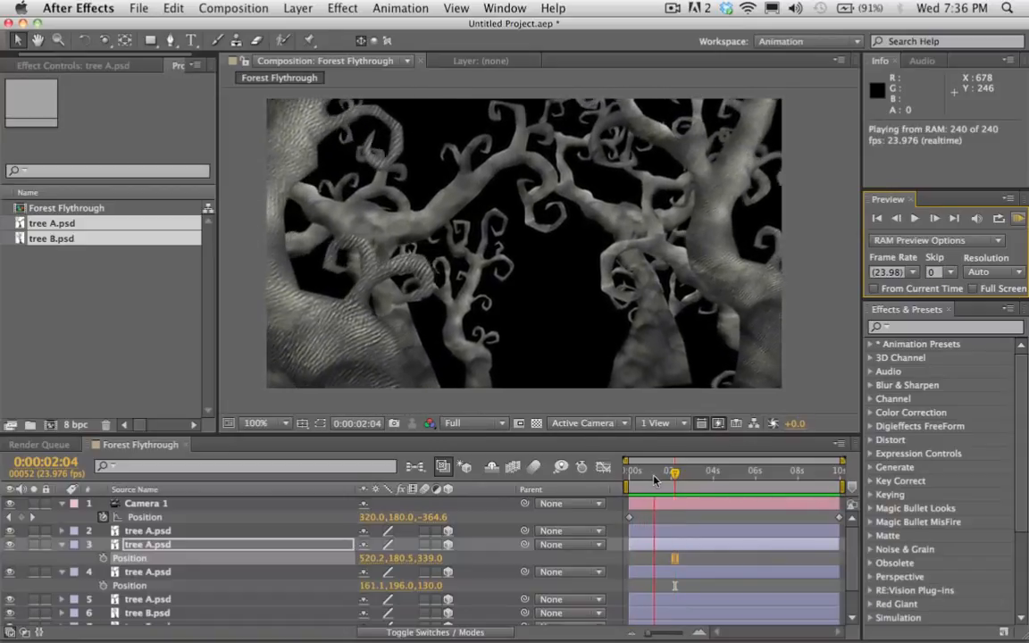
key("space")
At 0:00:02:11, shift Camera 1 with the Track XY Camera tool to a position of about 284, 235.
mouse_move(668, 476)
left_mouse_down()
mouse_move(634, 476)
mouse_move(741, 478)
mouse_move(661, 484)
mouse_move(674, 480)
left_mouse_up()
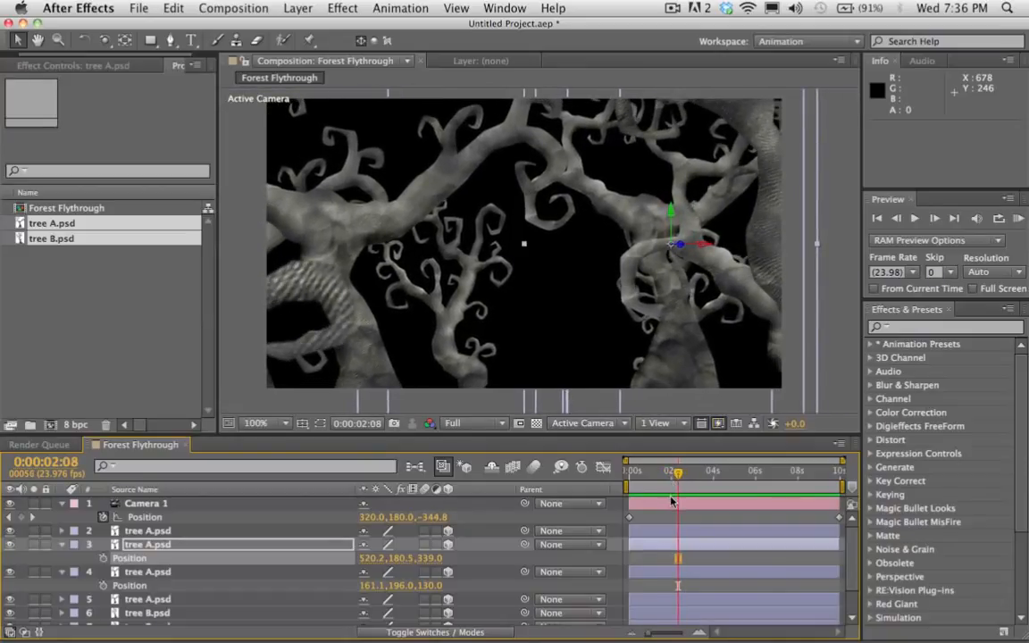
left_click(671, 506)
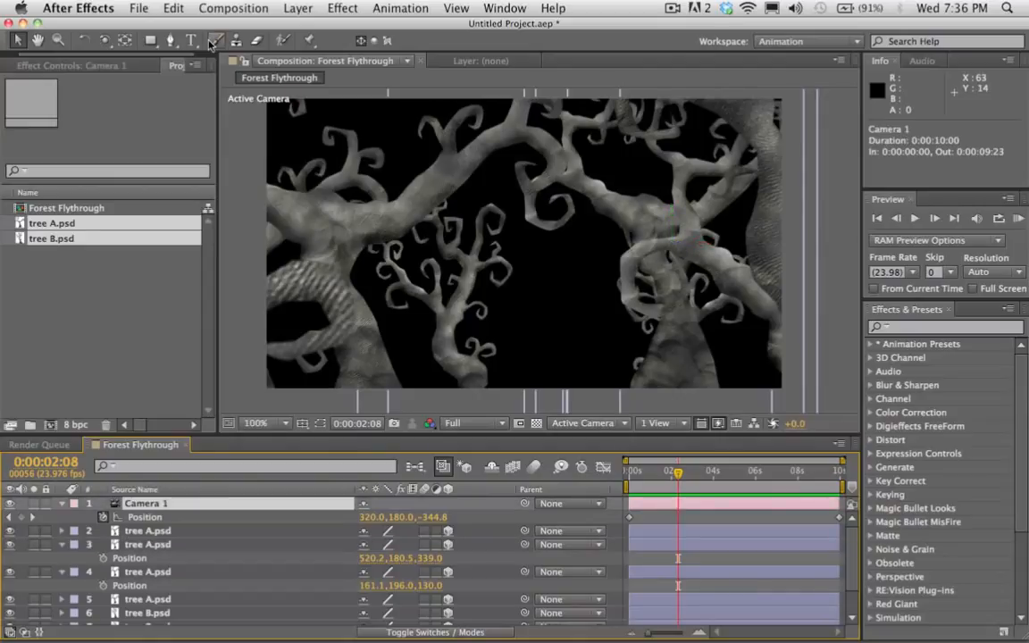
left_click(105, 43)
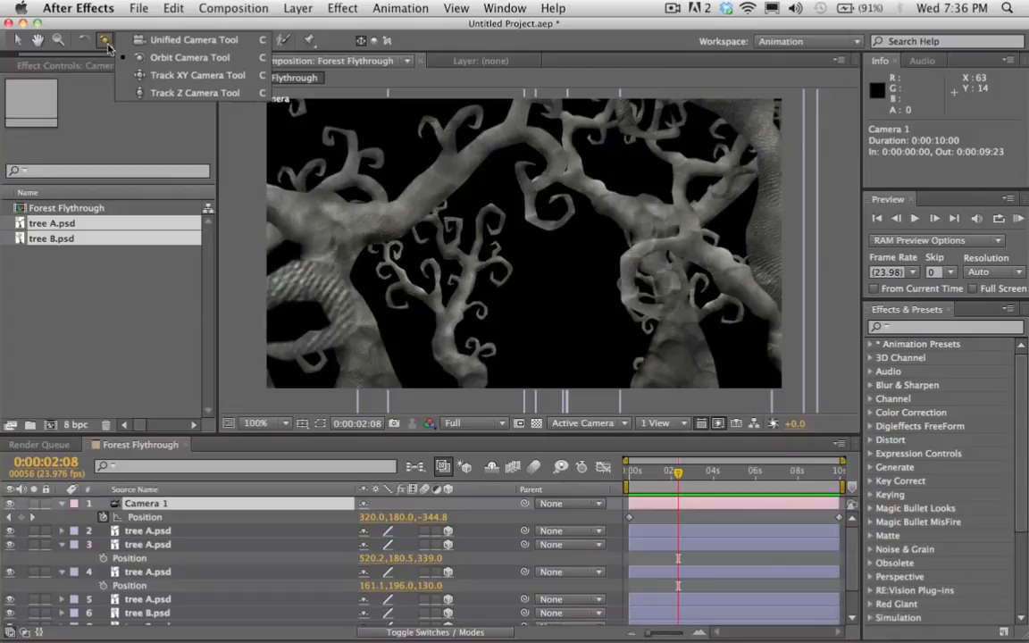
left_click(179, 78)
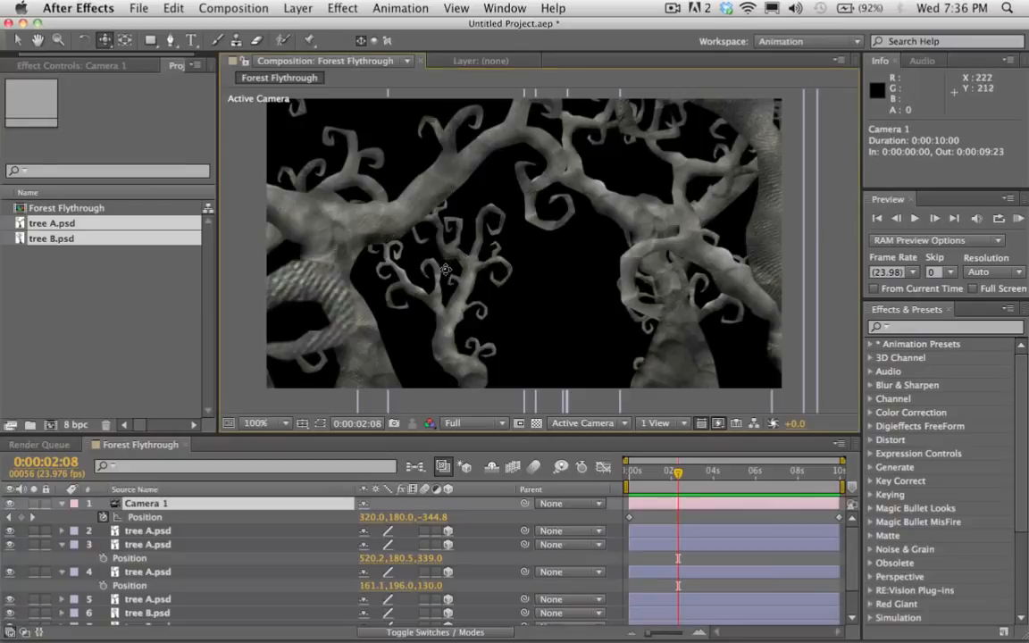
left_click_drag(465, 256, 582, 341)
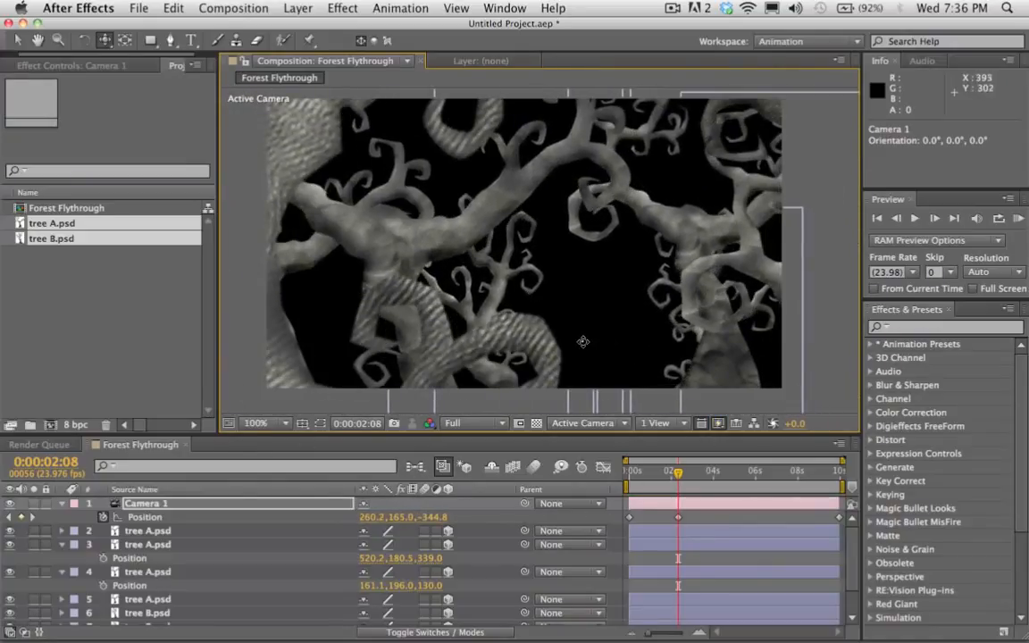
key("super+z")
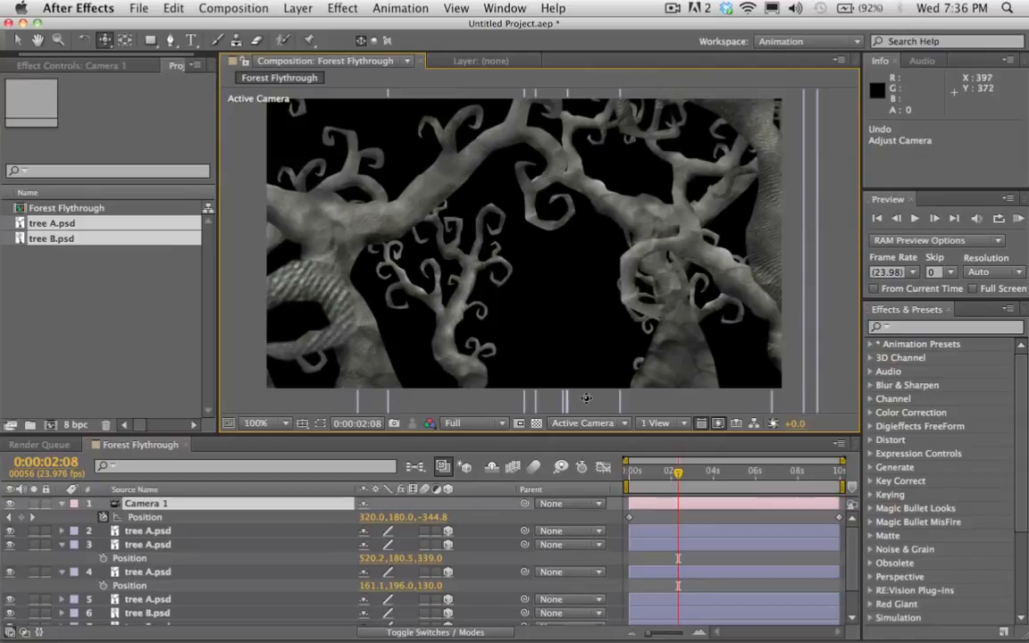
left_click_drag(677, 473, 680, 471)
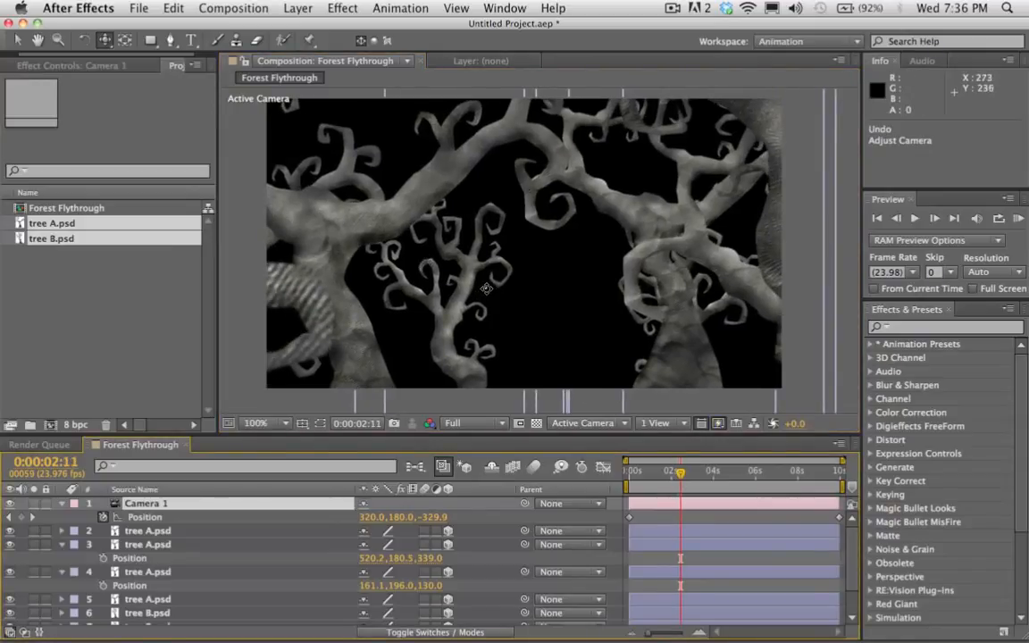
left_click_drag(486, 288, 538, 217)
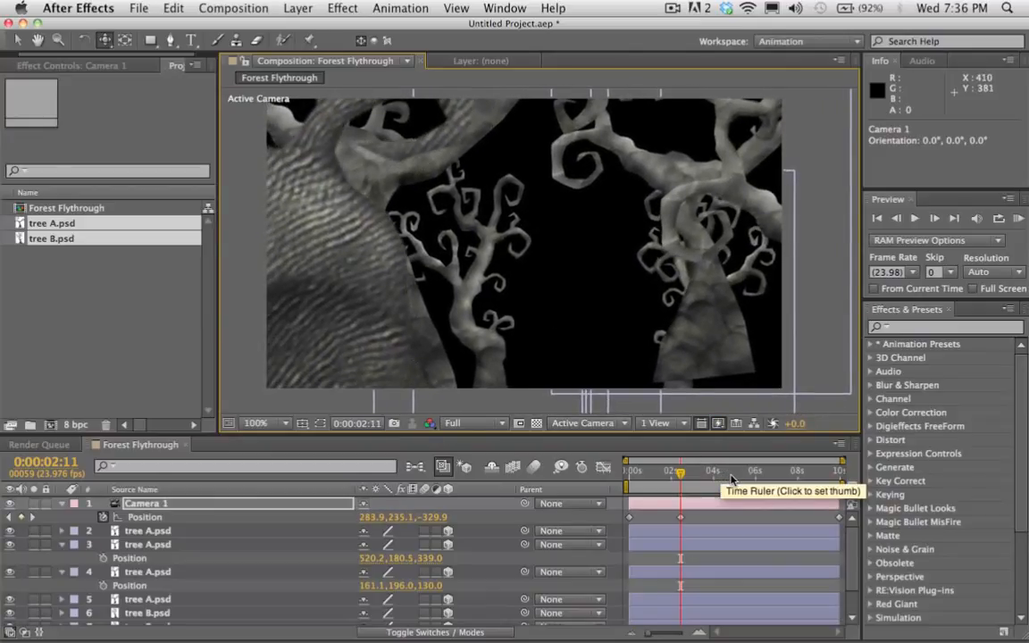
At 0:00:05:05, track Camera 1 in XY to a position of about 373, 194.
left_click_drag(741, 478, 740, 478)
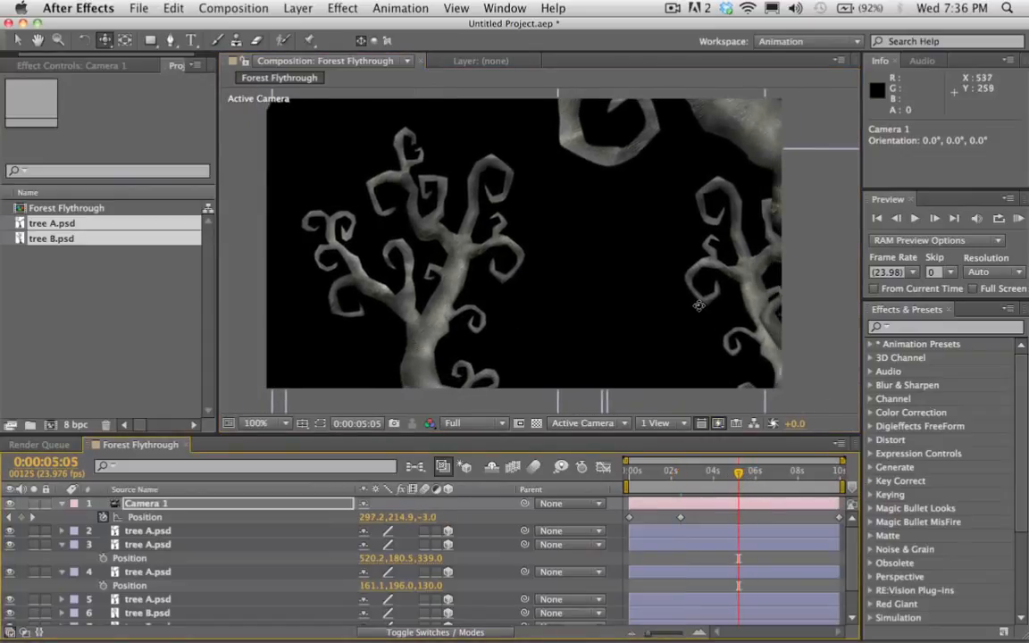
left_click_drag(703, 299, 3, 518)
left_click_drag(672, 219, 174, 398)
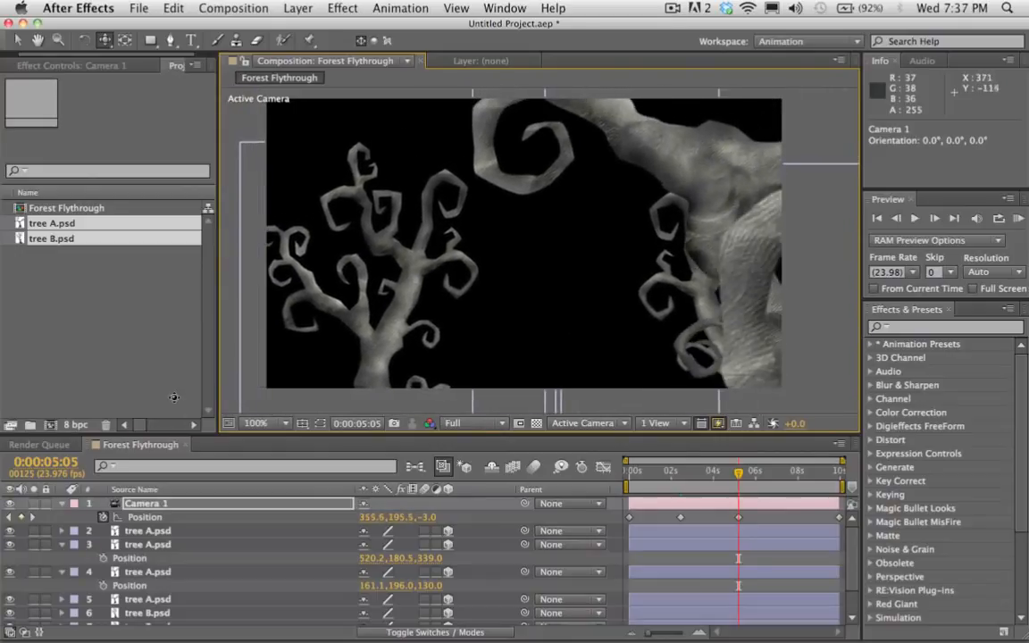
left_click_drag(580, 293, 621, 203)
left_click_drag(617, 261, 551, 223)
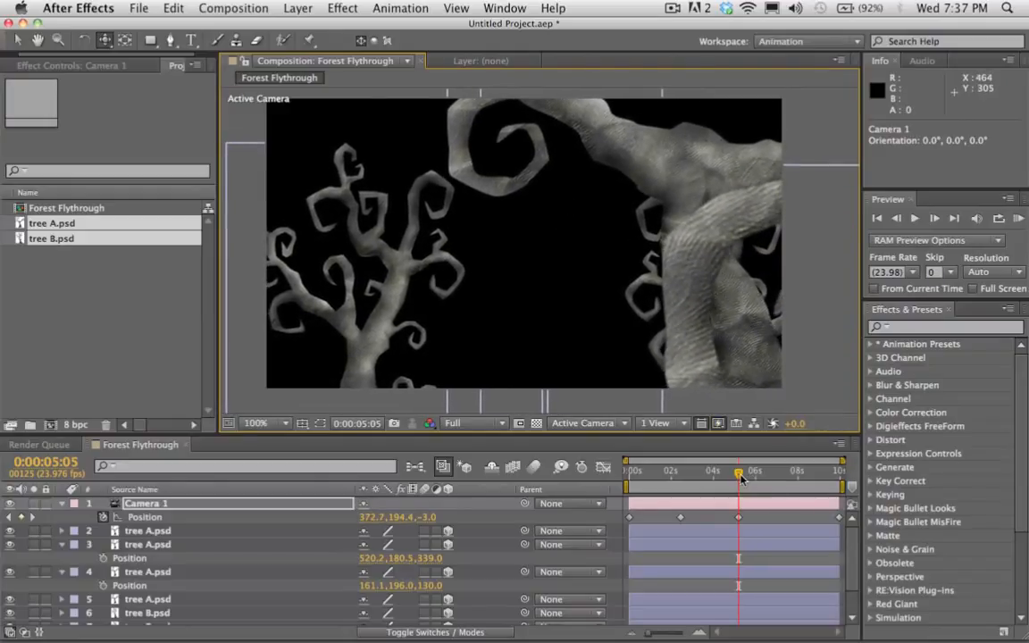
At 0:00:07:21, track Camera 1 in XY to about 318, 285 and scrub through the opening two seconds.
left_click_drag(740, 478, 795, 478)
left_click_drag(480, 350, 478, 280)
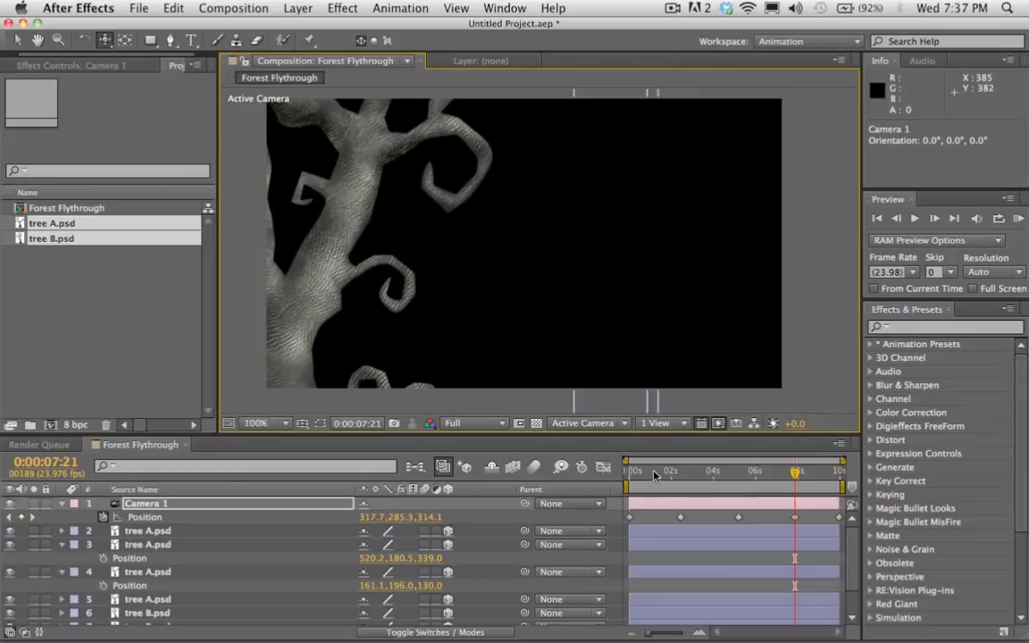
left_click_drag(653, 475, 669, 496)
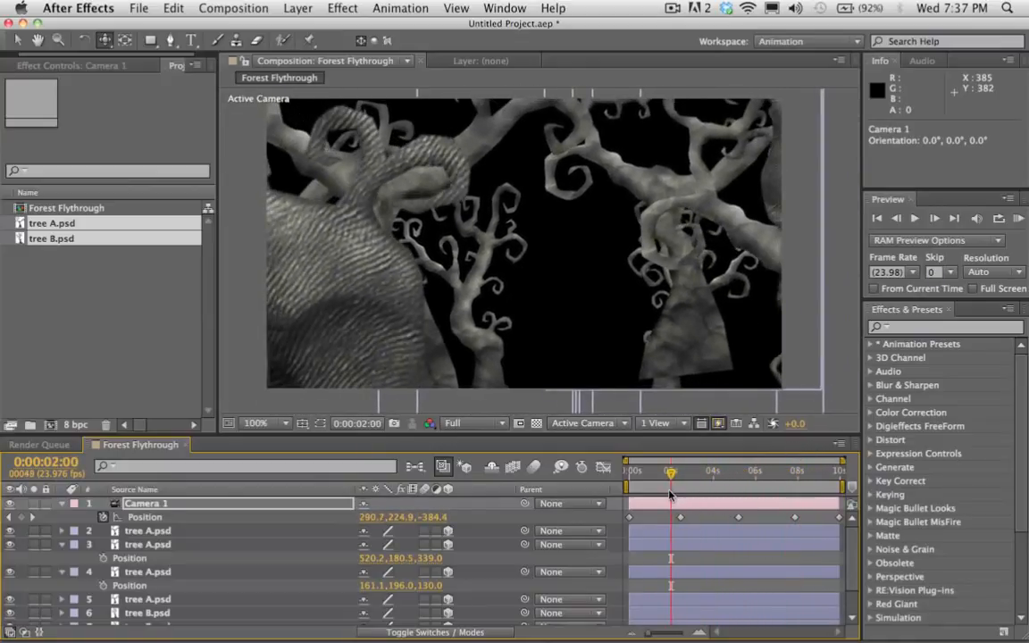
Switch the composition to the Right view and examine the camera's motion path.
left_click(462, 424)
left_click(461, 412)
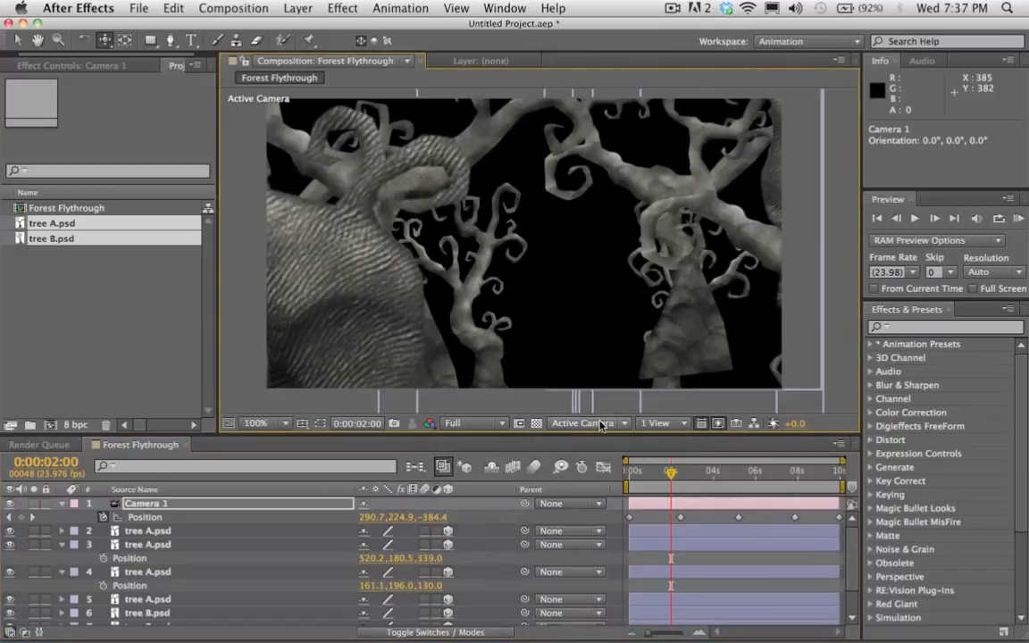
left_click(590, 425)
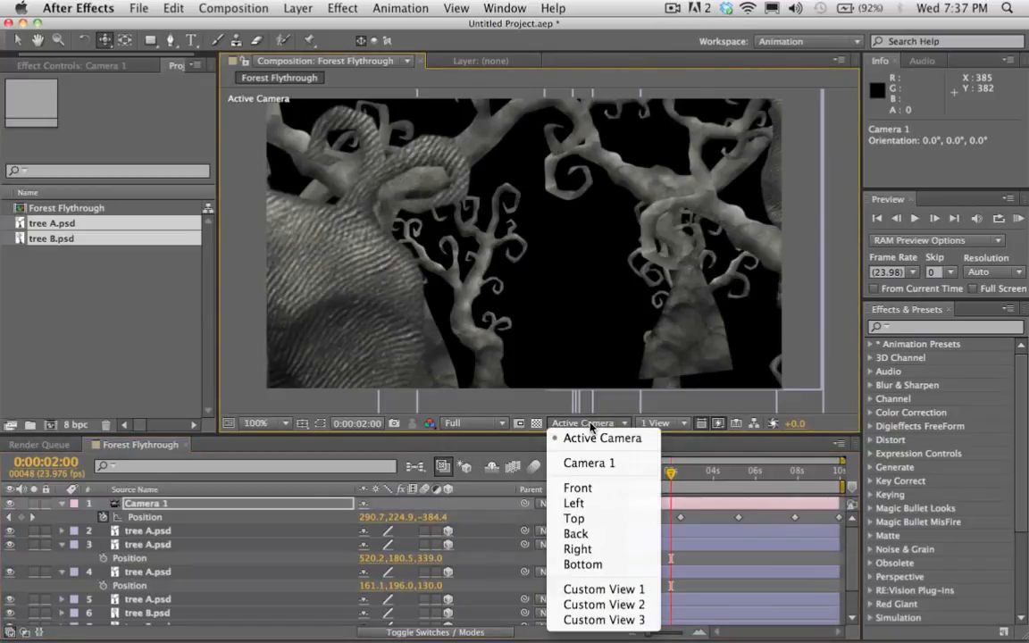
left_click(604, 549)
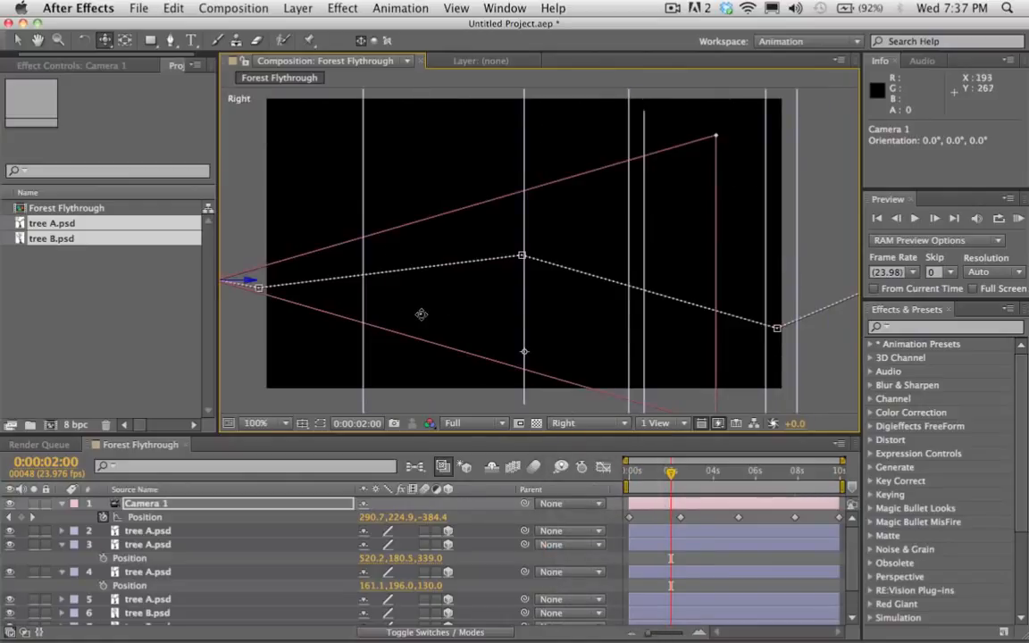
left_click_drag(420, 314, 558, 281)
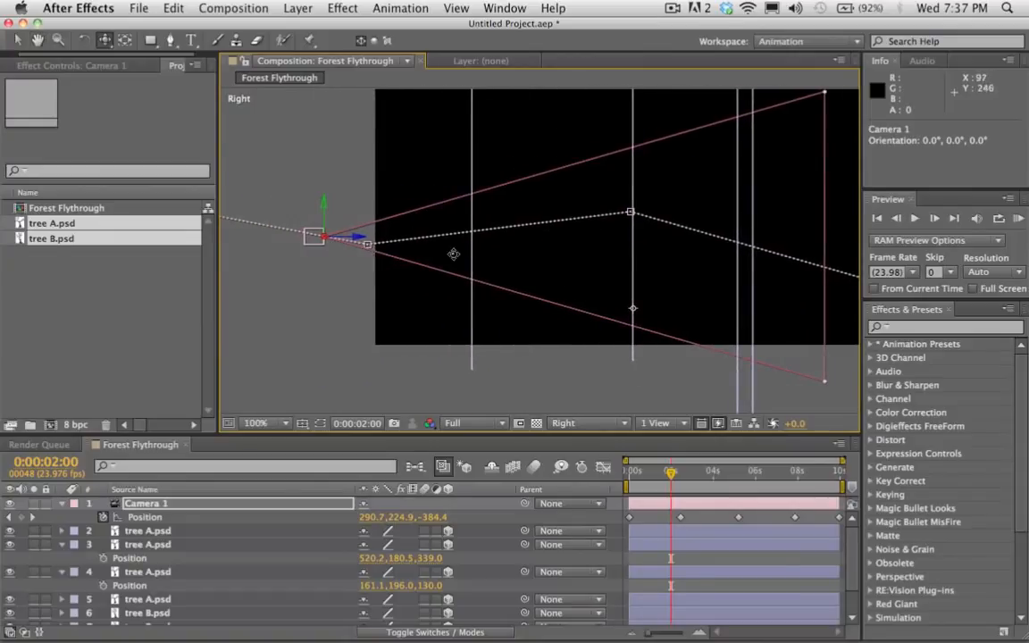
key("space")
left_click_drag(680, 264, 602, 246)
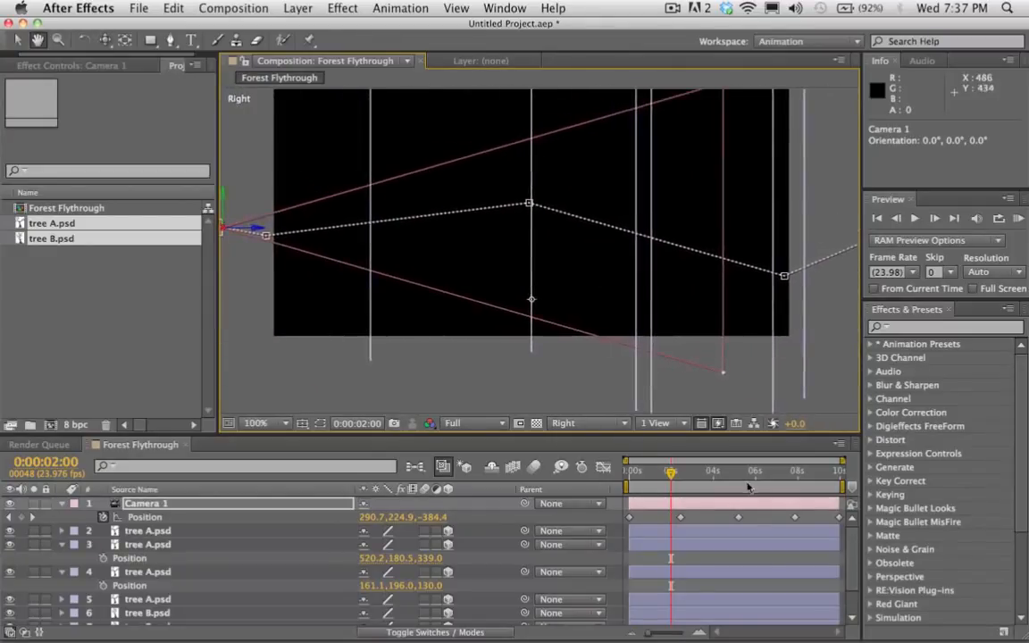
Set the spatial interpolation of Camera 1's three middle Position keyframes to Bezier.
mouse_move(657, 513)
left_mouse_down()
mouse_move(808, 530)
mouse_move(655, 527)
left_mouse_up()
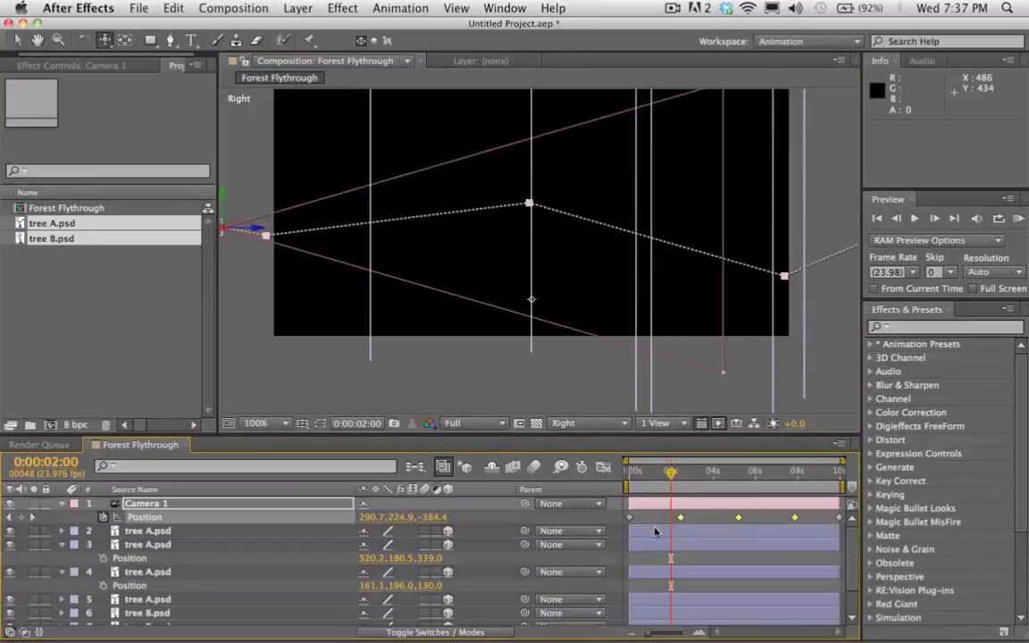
right_click(681, 518)
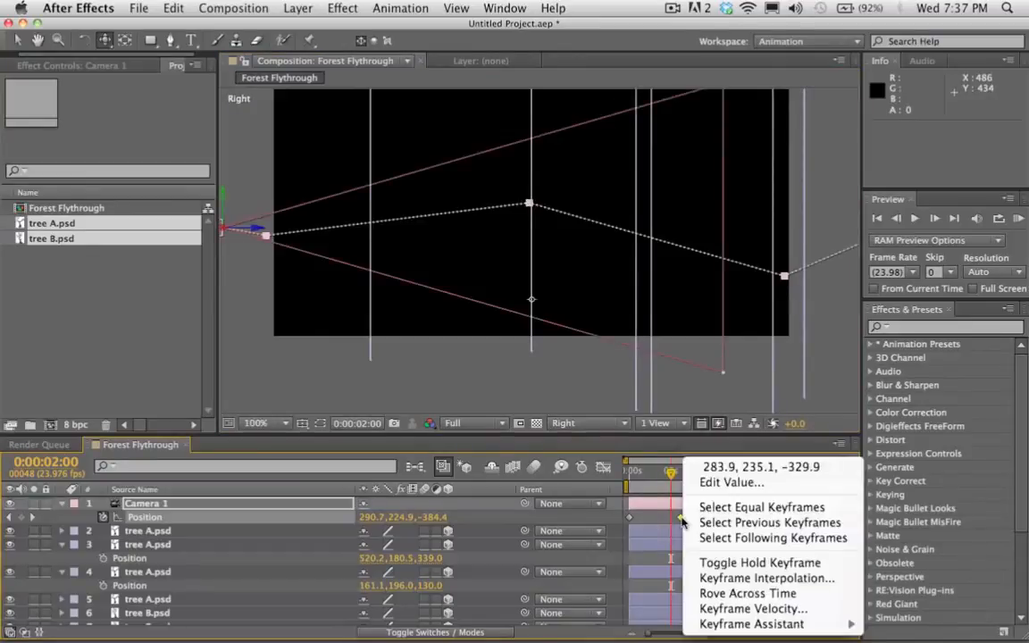
left_click(760, 581)
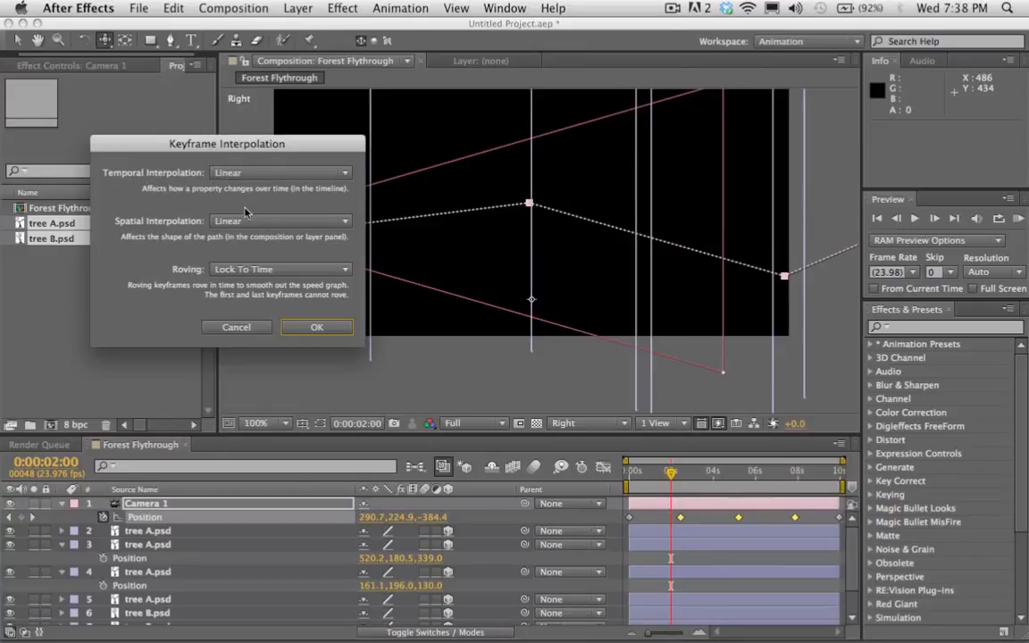
left_click(258, 223)
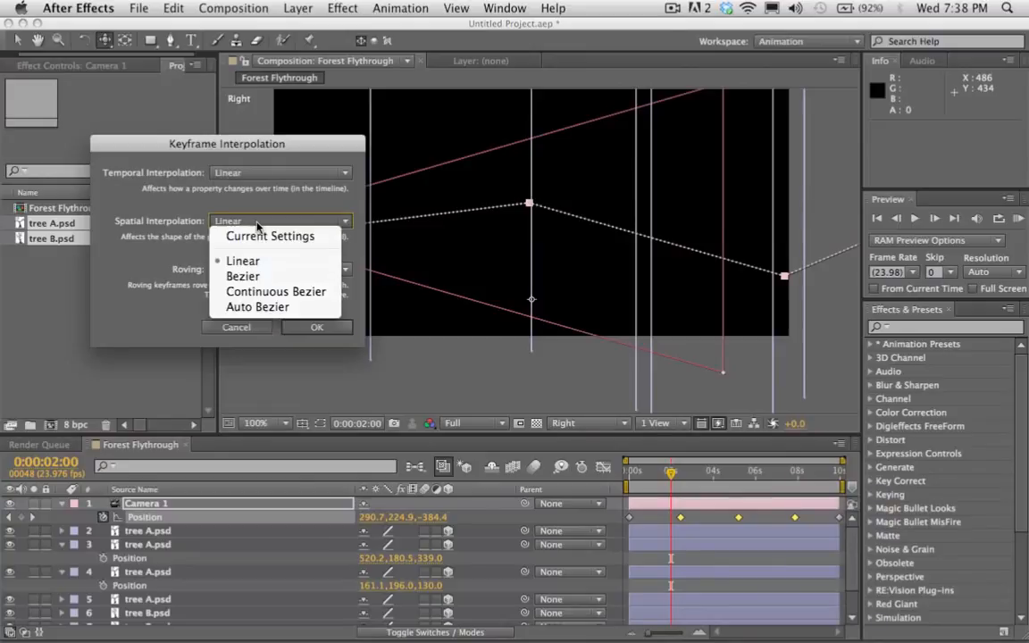
left_click(243, 276)
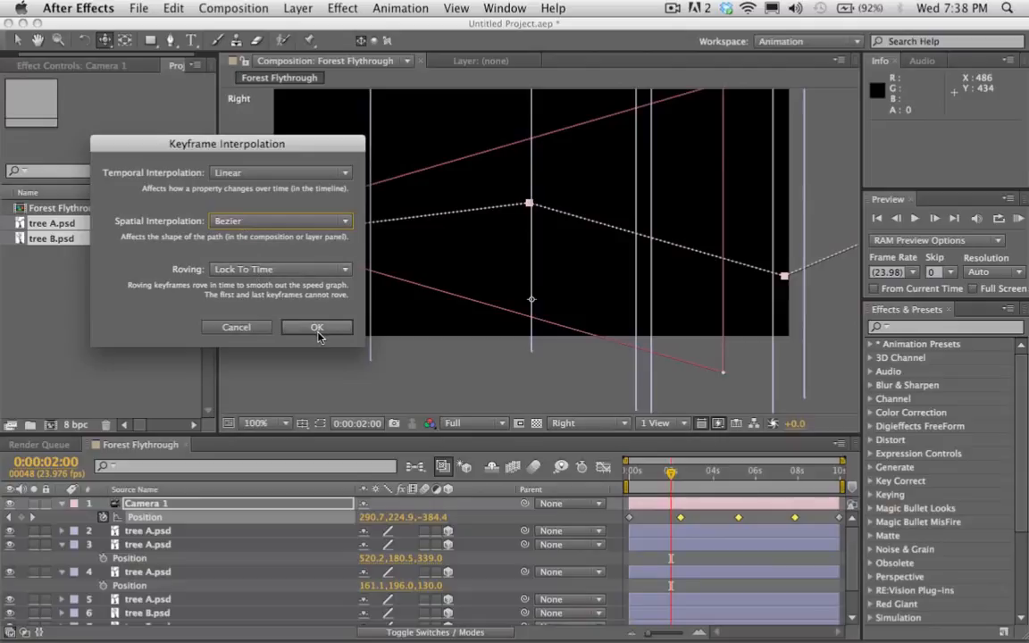
left_click(317, 328)
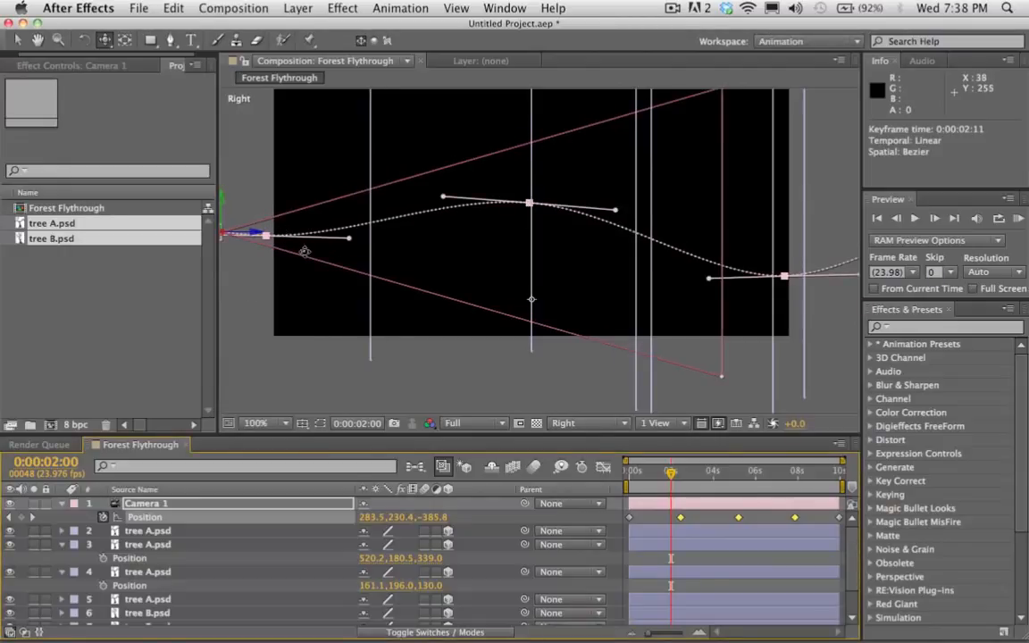
Examine the curved camera path and its Bezier handles in the Right view.
key("space")
left_click_drag(304, 251, 359, 255)
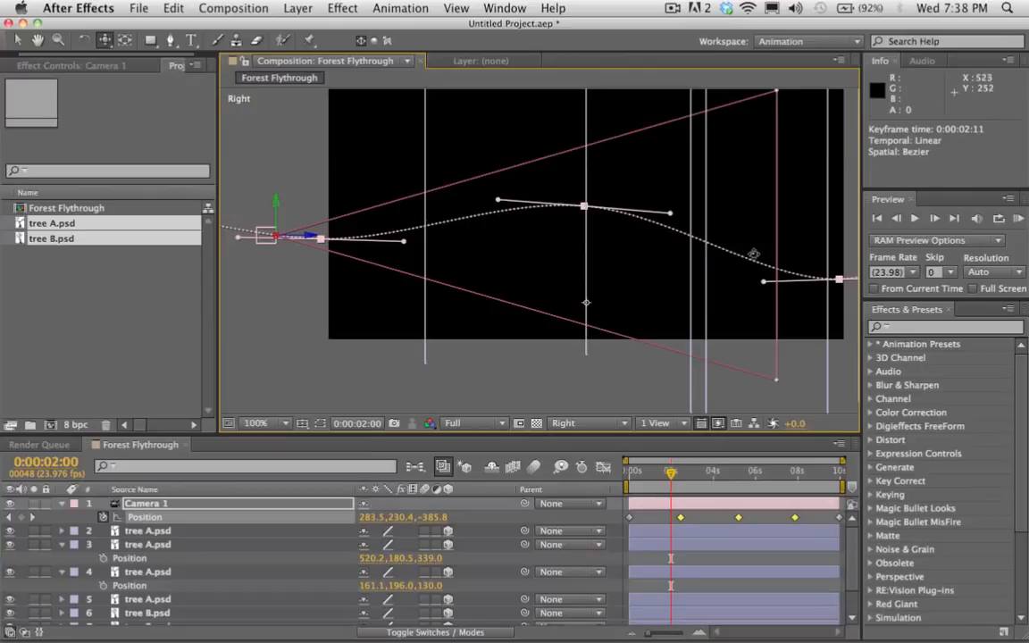
key("space")
left_click_drag(382, 238, 393, 267)
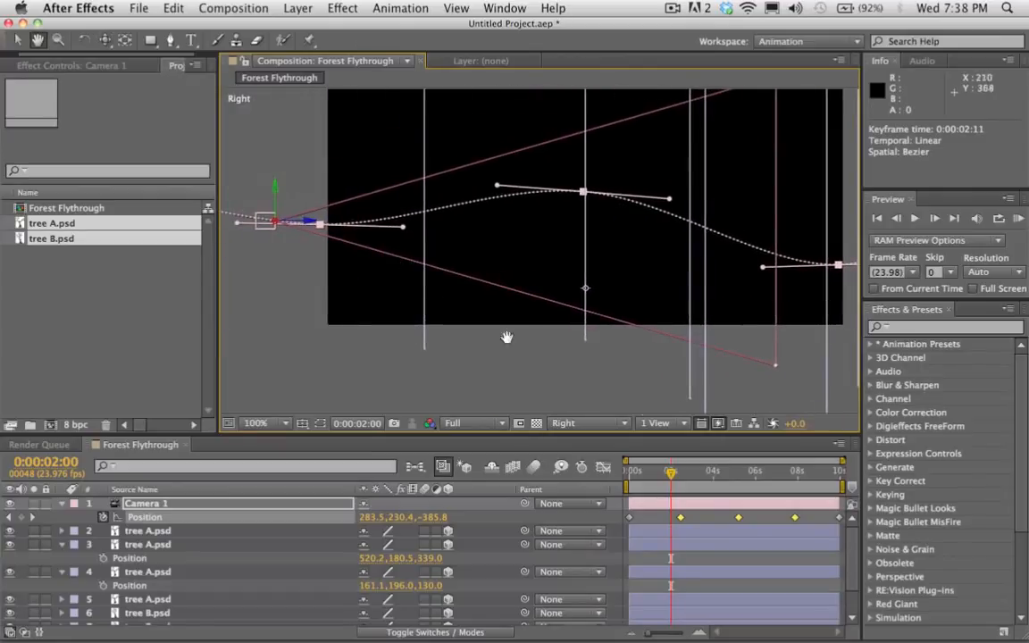
Return to the Active Camera view, recentre the frame, and play a RAM preview of the curved camera move.
left_click(579, 423)
left_click(587, 439)
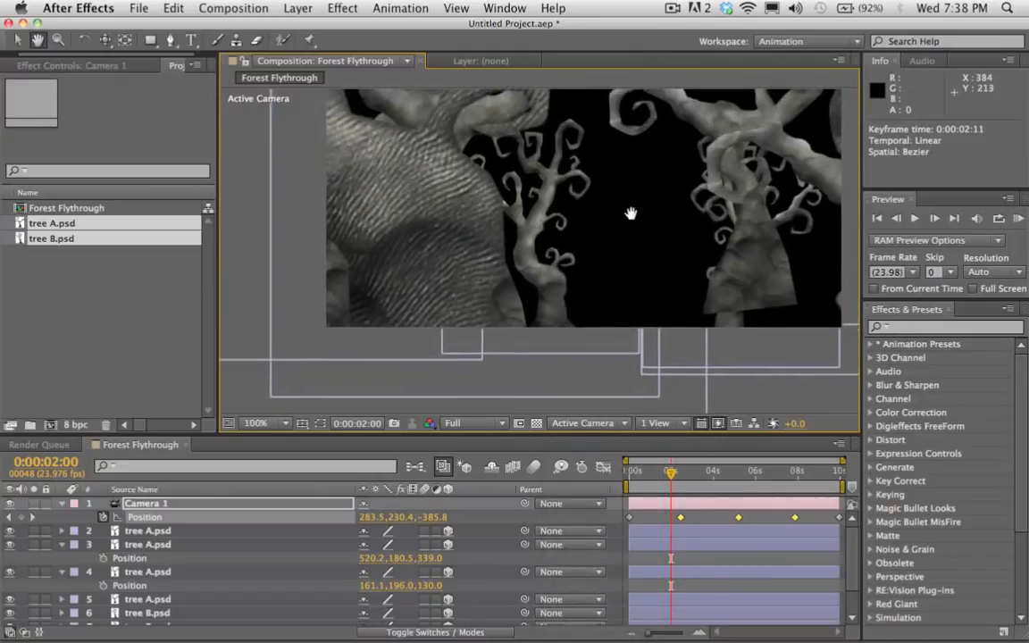
key("space")
left_click_drag(625, 213, 578, 276)
left_click(1018, 218)
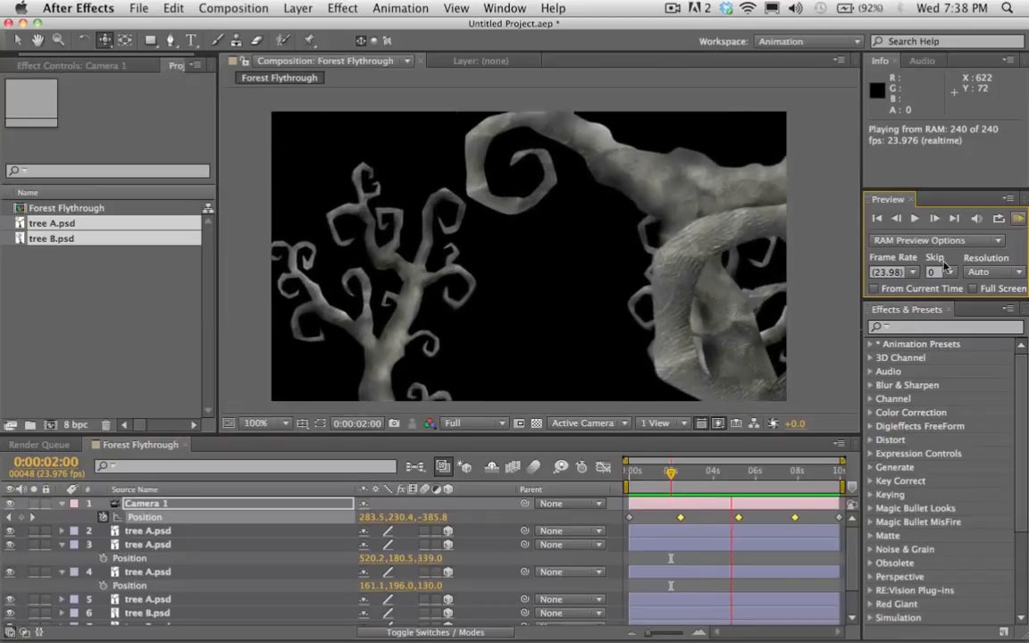
key("space")
Make Camera 1's three middle Position keyframes rove across time.
mouse_move(679, 520)
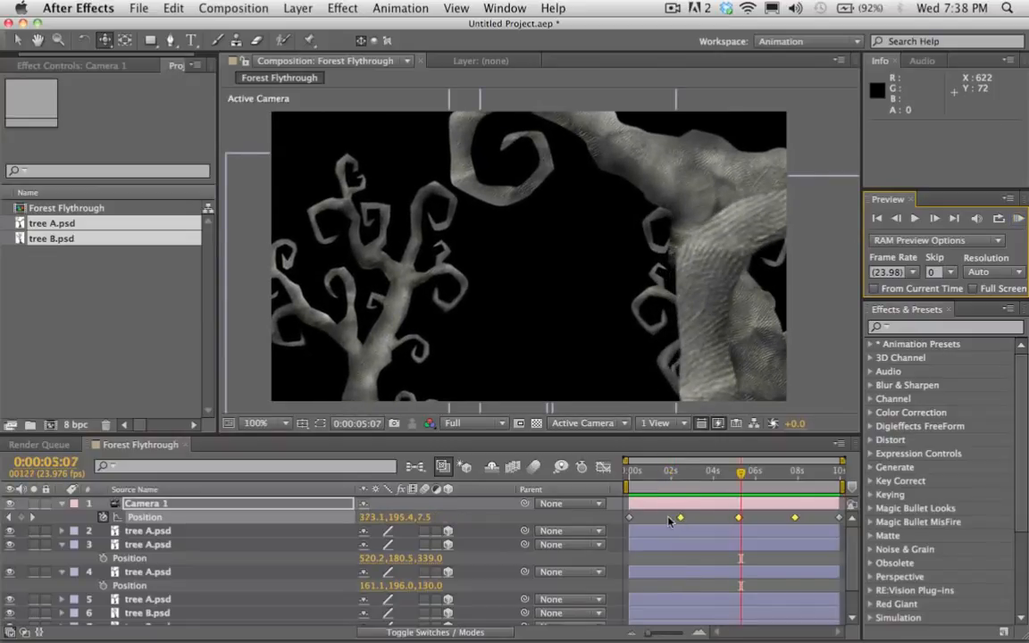
right_click(681, 519)
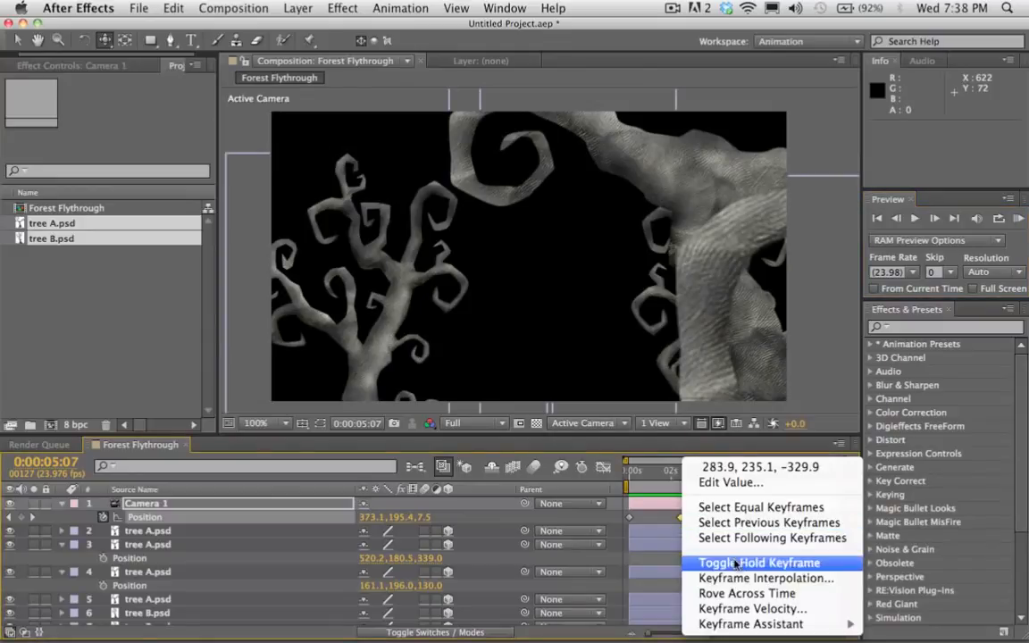
left_click(746, 594)
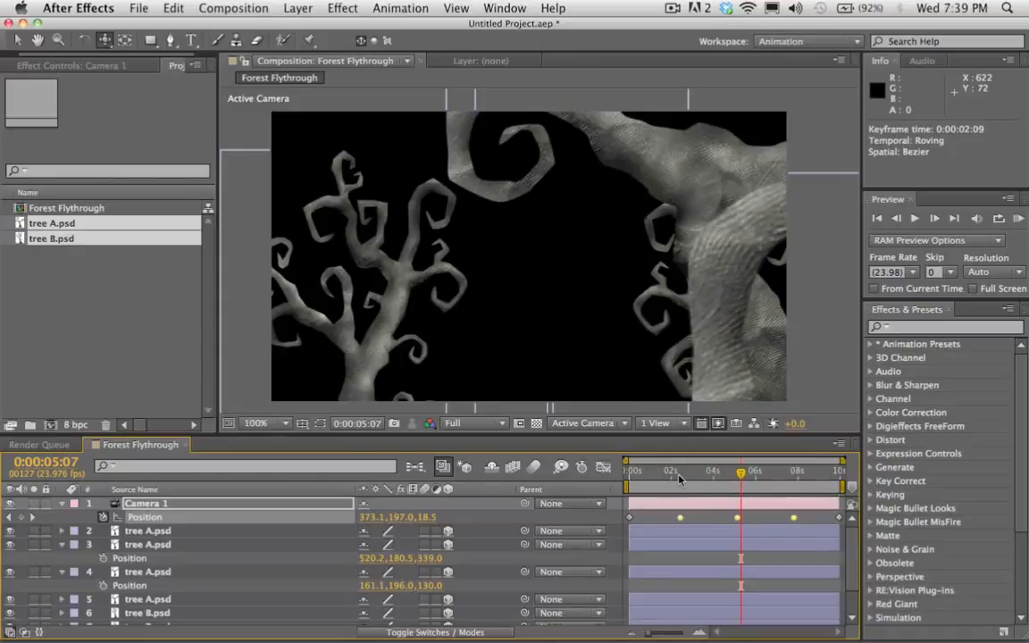
Scrub to 0:00:03:10 and play a RAM preview of the camera move with roving keyframes.
left_click_drag(667, 478, 702, 475)
left_click(1020, 219)
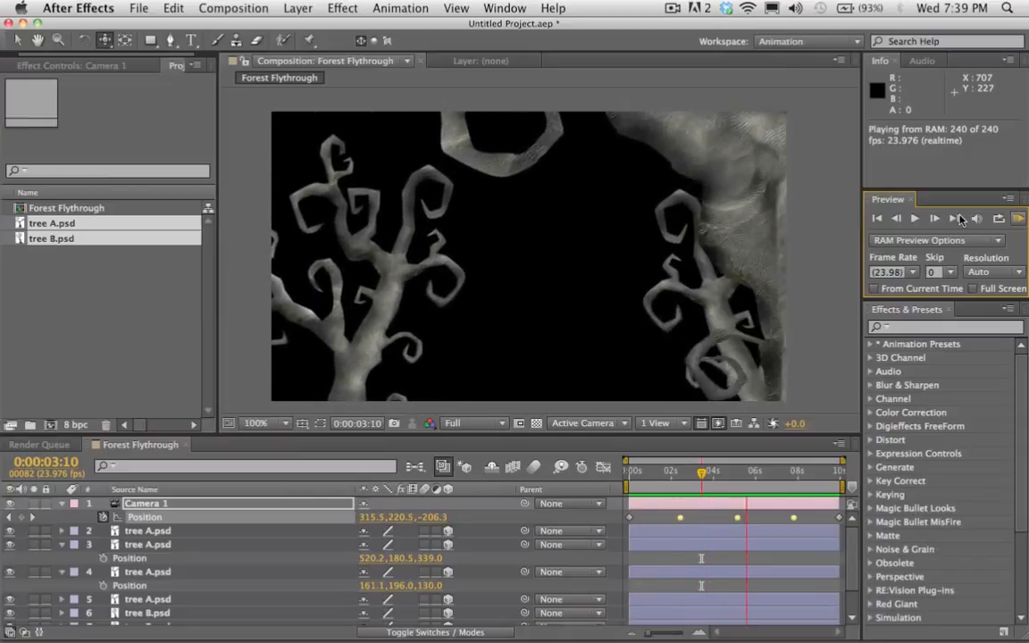
key("space")
Stop the preview and expand Camera 1's full Transform properties to examine its orientation and rotation settings.
left_click(170, 506)
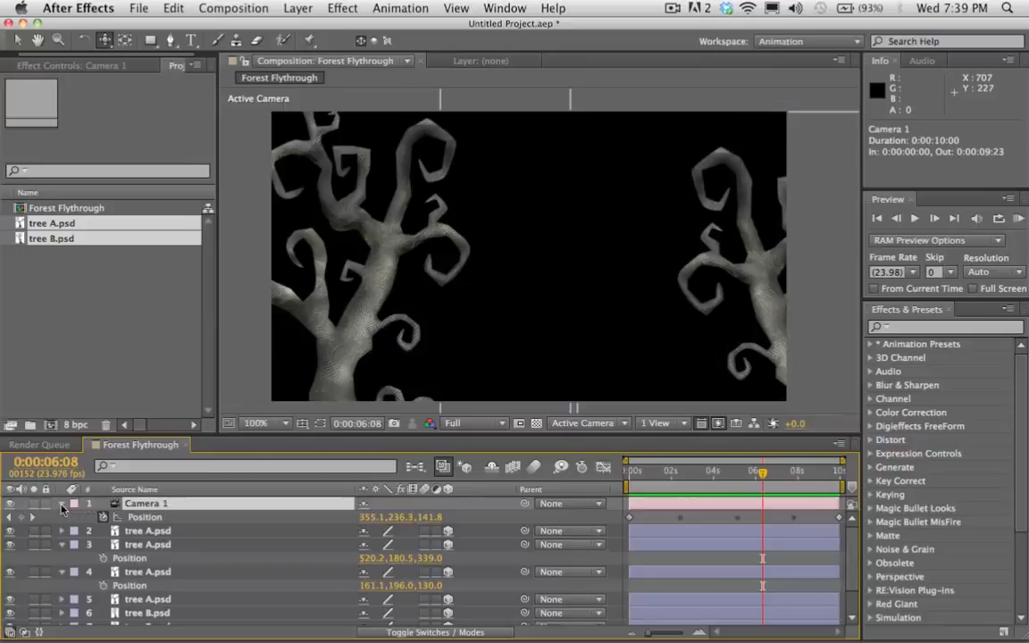
left_click(62, 505)
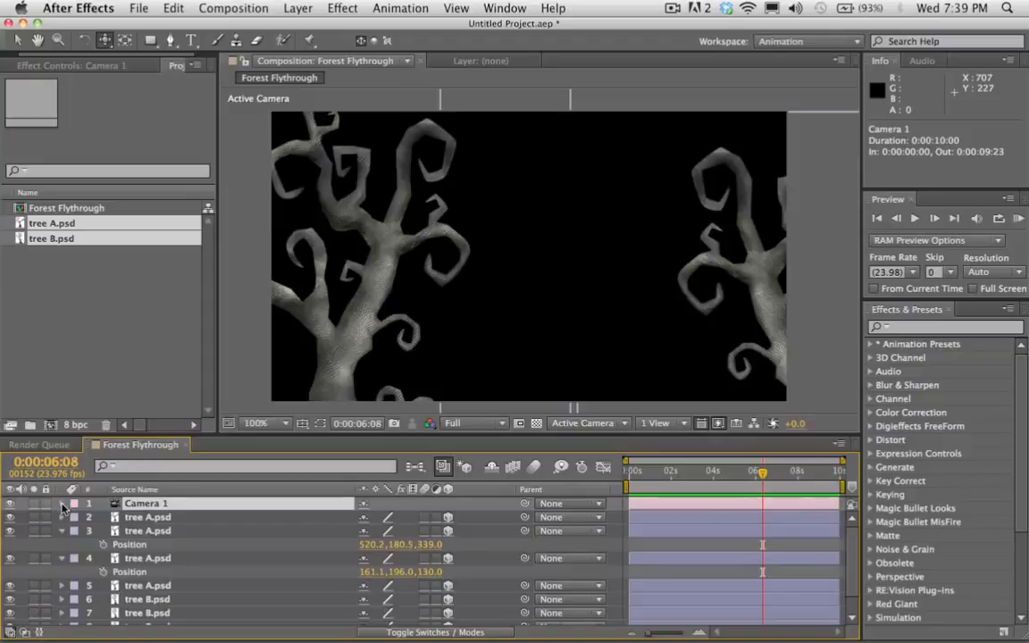
left_click(62, 505)
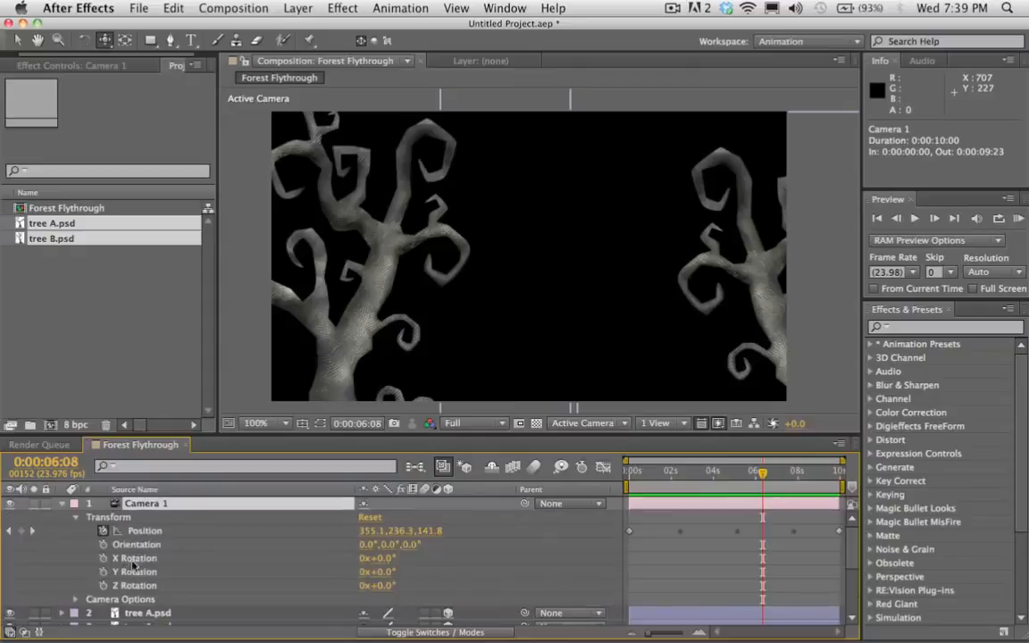
left_click(76, 517)
left_click(76, 517)
Try out different X, Y and Z Rotation values on Camera 1 and undo each change.
mouse_move(384, 559)
left_mouse_down()
mouse_move(412, 556)
mouse_move(386, 576)
left_mouse_up()
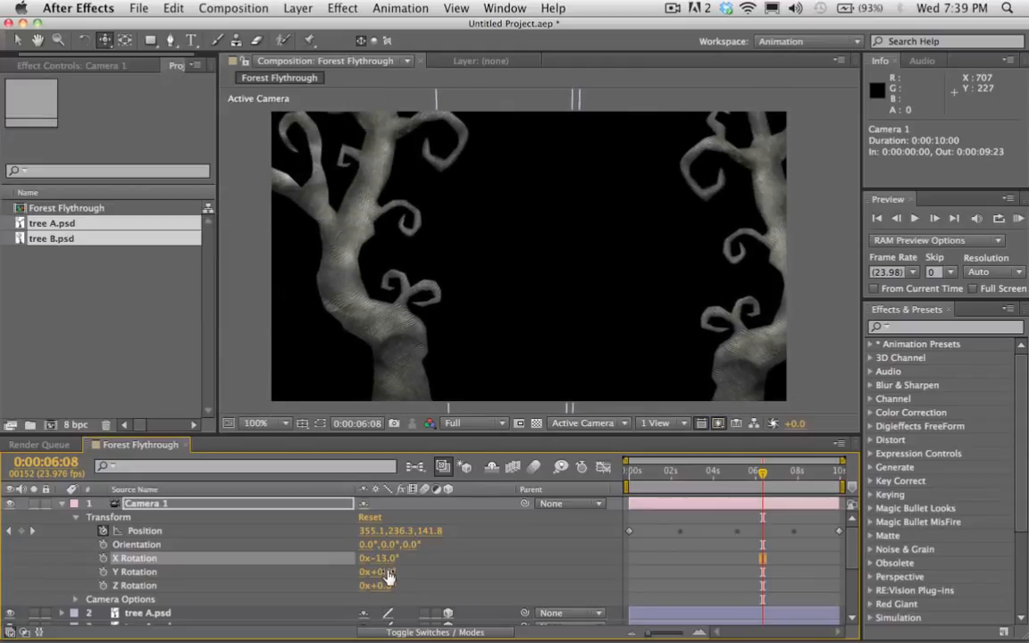
key("ctrl+z")
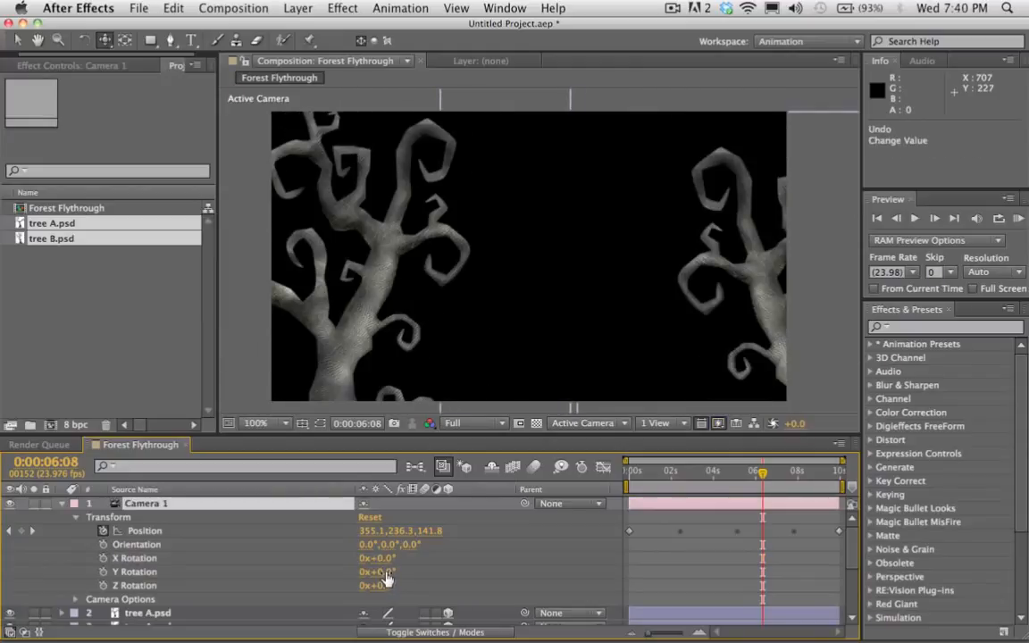
left_click_drag(384, 576, 402, 588)
key("ctrl+z")
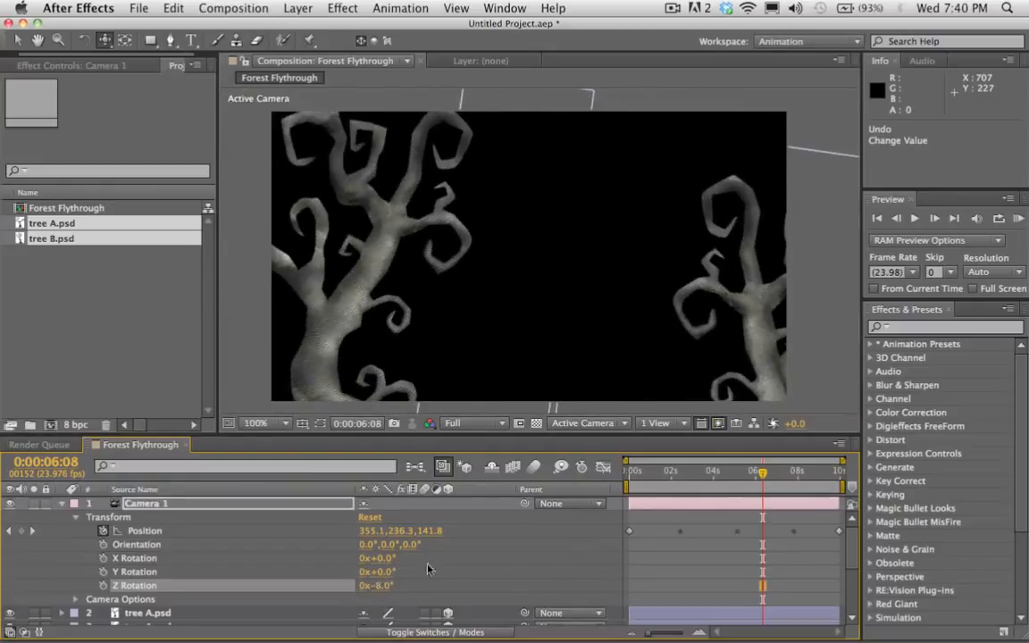
key("super+z")
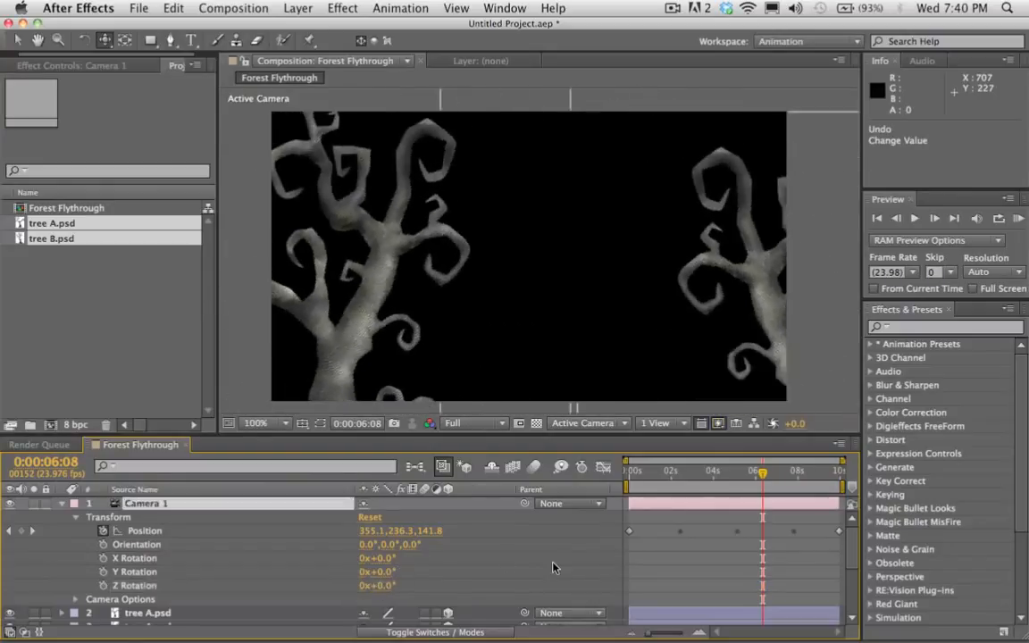
Show only Camera 1's rotation properties and set a starting Z Rotation keyframe of 0° at 0:00:00:00.
left_click(153, 507)
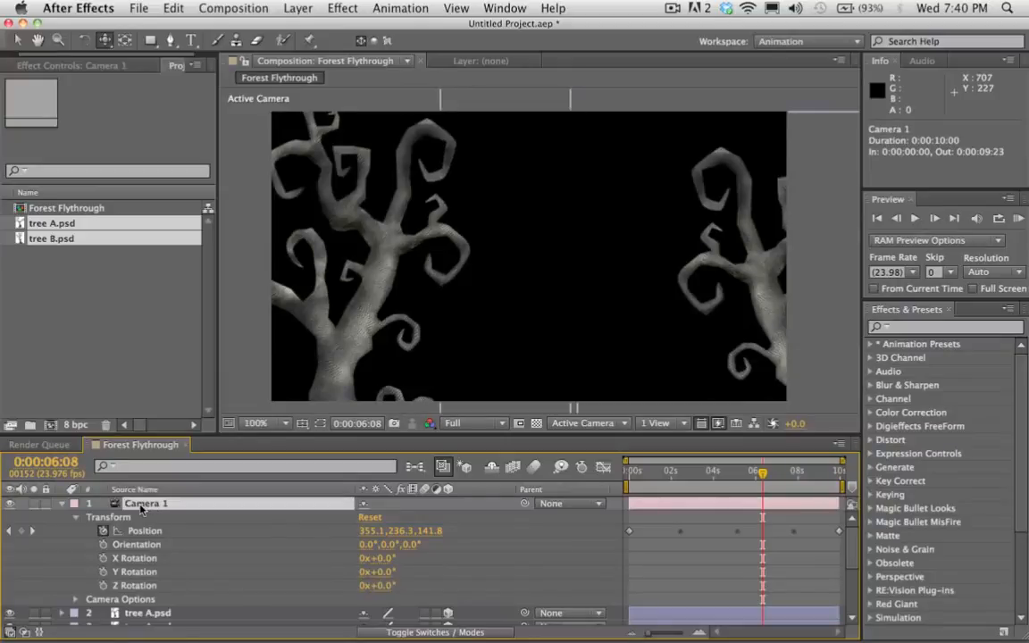
key("r")
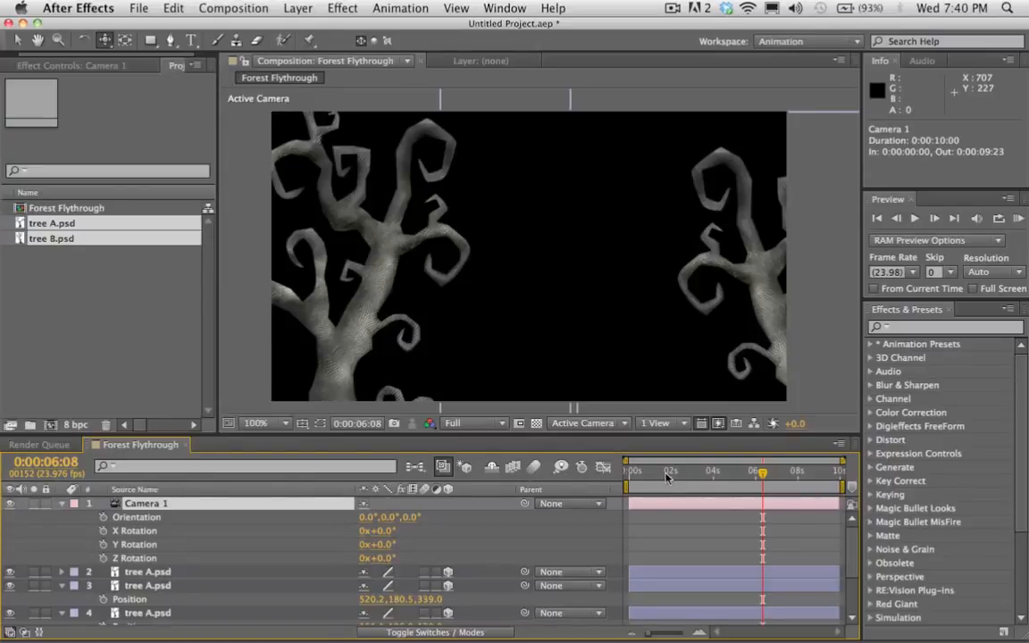
left_click_drag(667, 478, 447, 487)
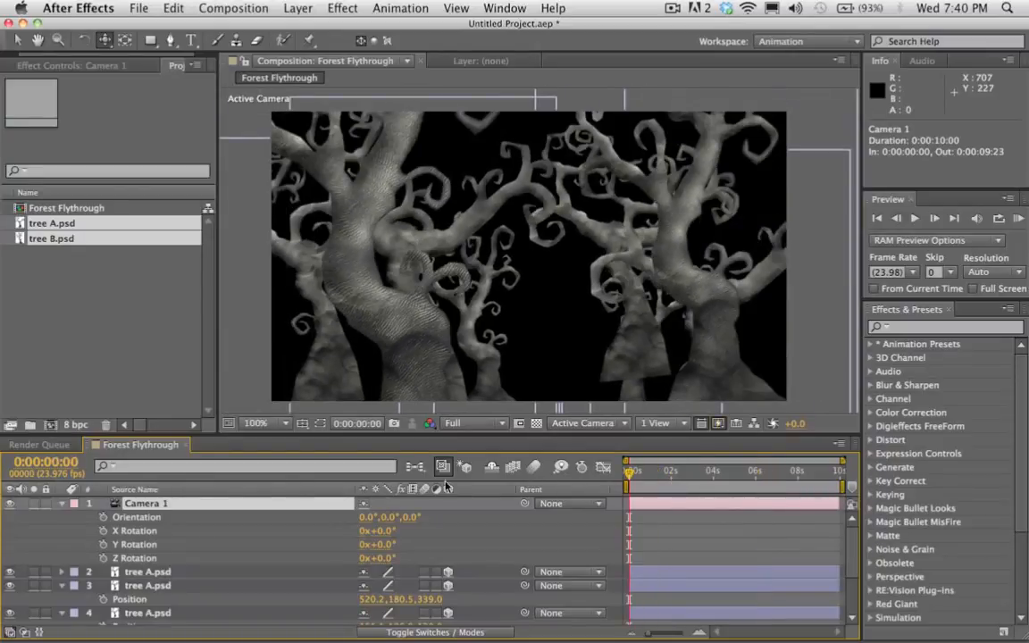
left_click(103, 558)
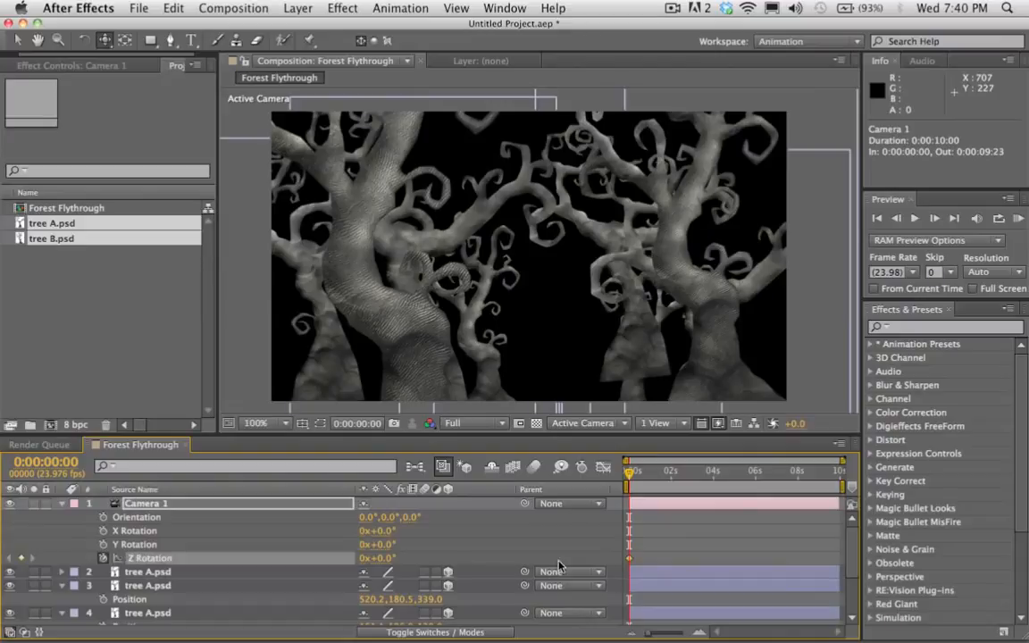
Add a Z Rotation keyframe of -17° to Camera 1 at 0:00:04:00.
left_click(712, 480)
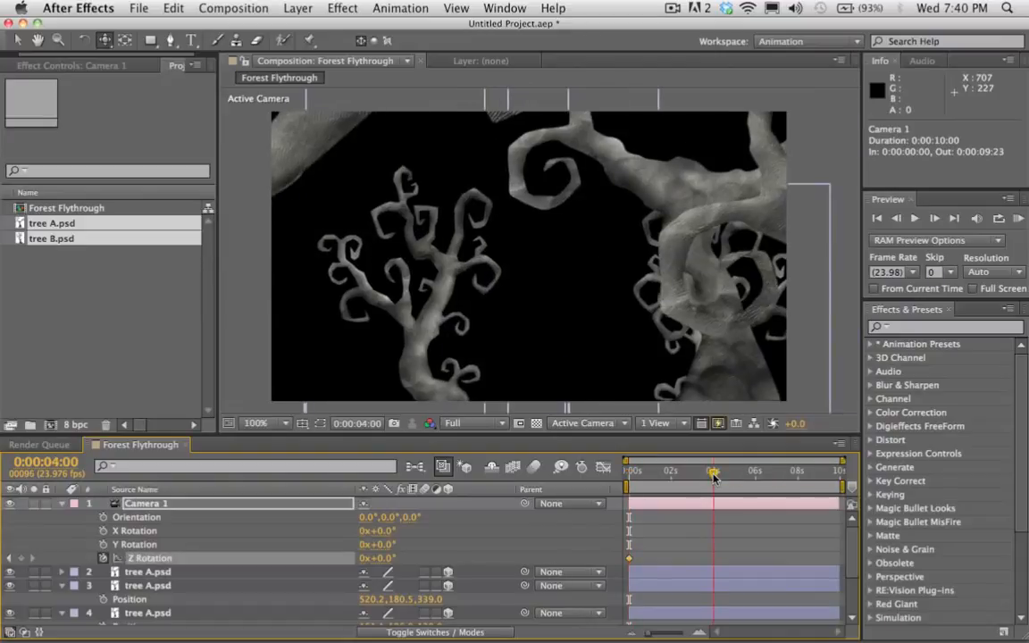
left_click_drag(391, 558, 373, 558)
left_click(380, 559)
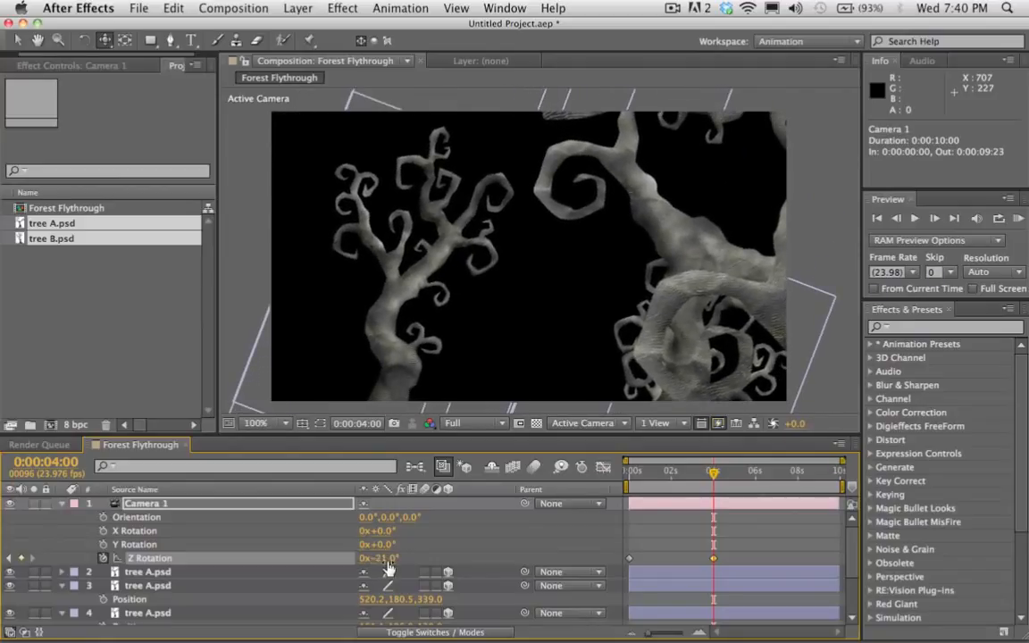
type("-23")
key("Return")
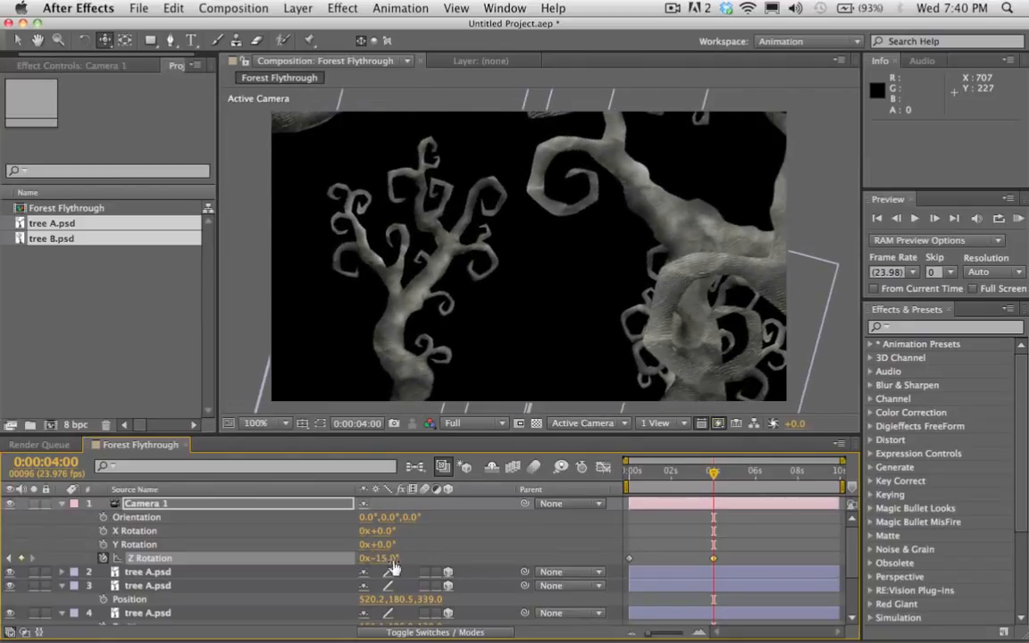
left_click(389, 557)
type("-17")
key("Return")
Add a Z Rotation keyframe of 15° to Camera 1 at 0:00:08:02.
left_click_drag(790, 471, 799, 471)
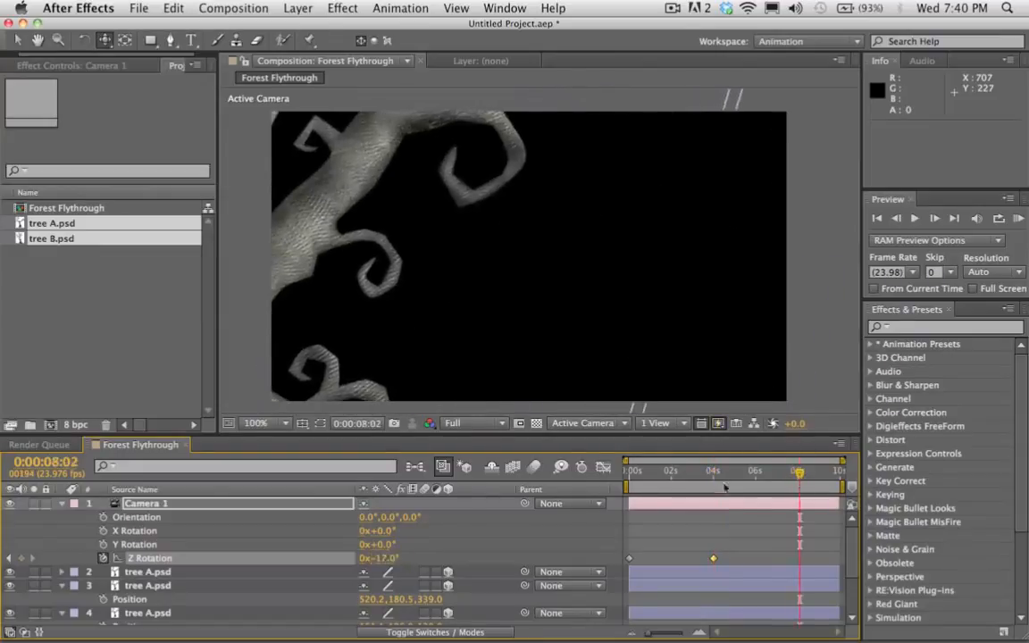
left_click(386, 558)
type("15")
key("Return")
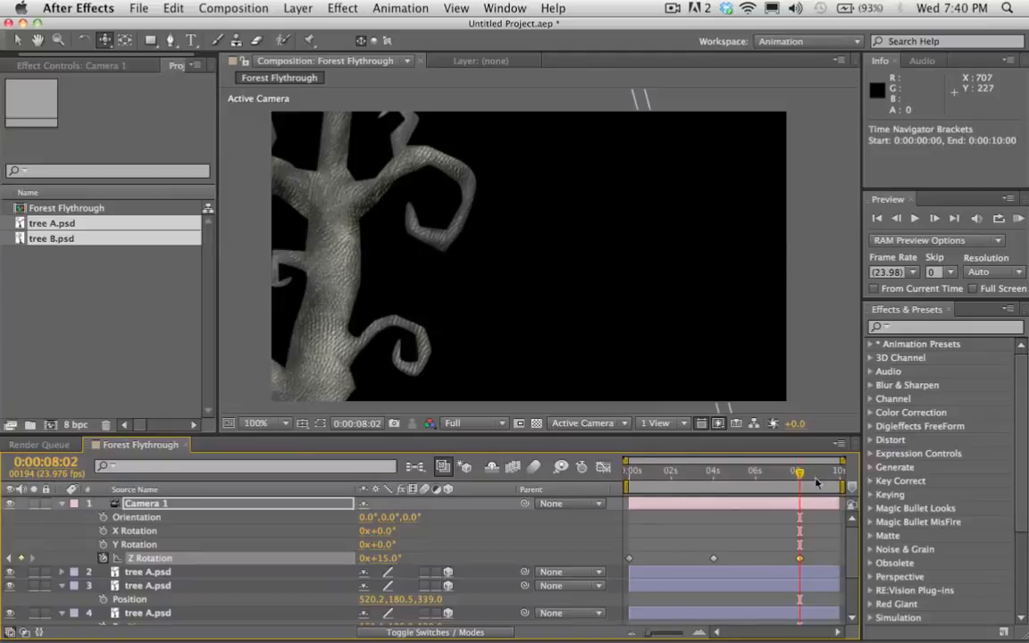
Return Camera 1's Z Rotation to 0° with a keyframe on the last frame, 0:00:09:23.
left_click_drag(816, 482, 829, 480)
left_click_drag(838, 479, 841, 474)
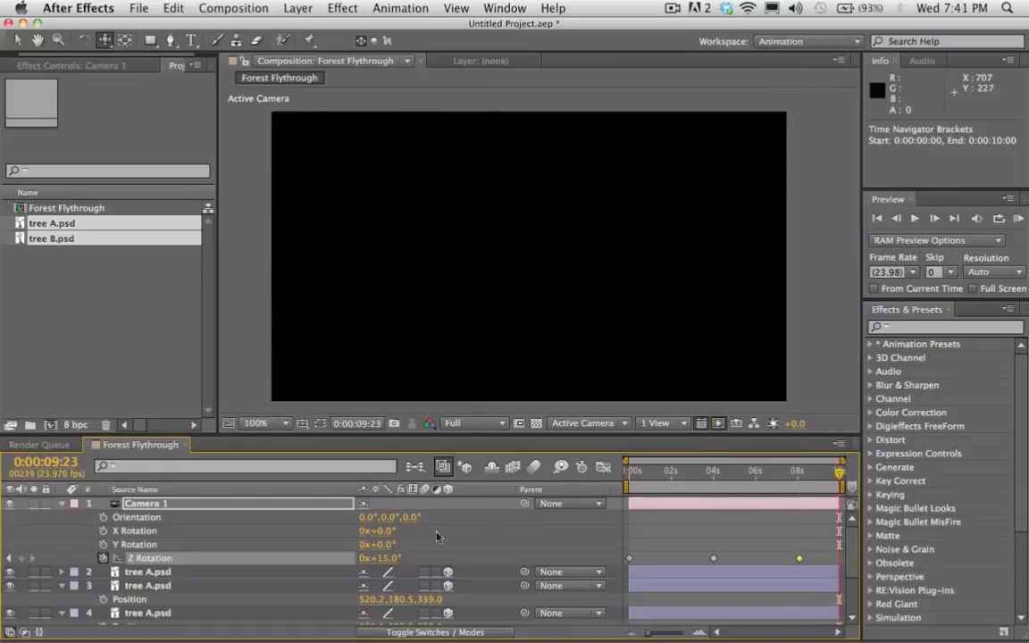
left_click(393, 557)
key("Return")
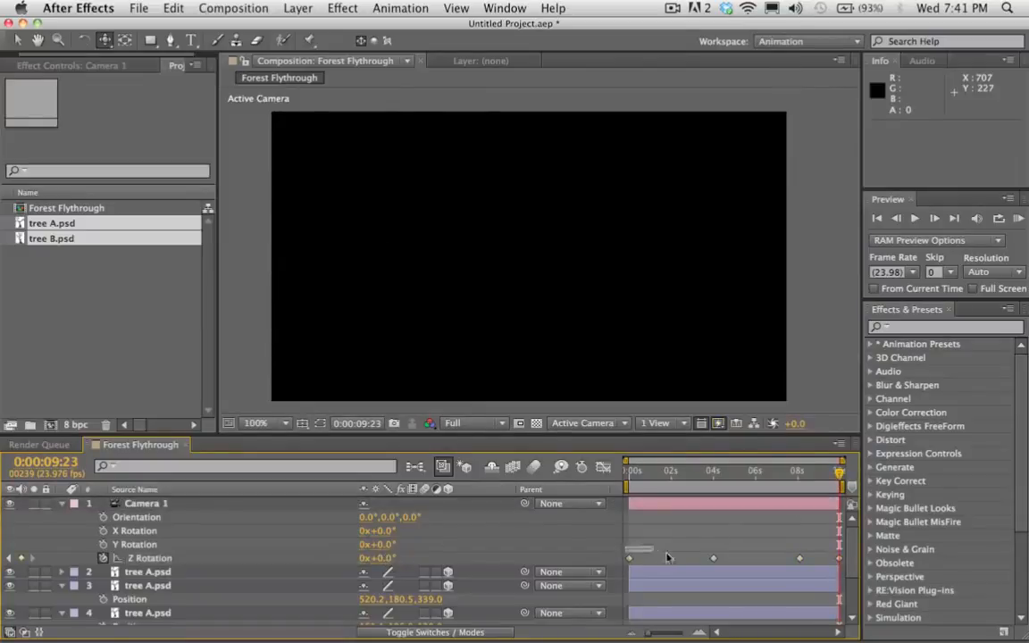
Apply Easy Ease to all four of Camera 1's Z Rotation keyframes.
left_click_drag(621, 551, 851, 558)
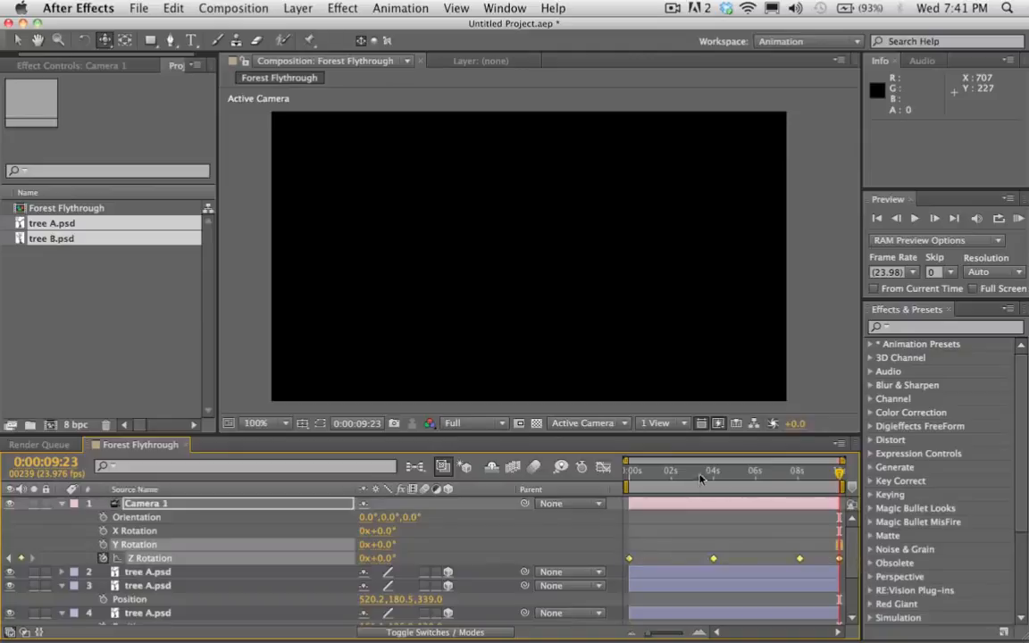
right_click(715, 561)
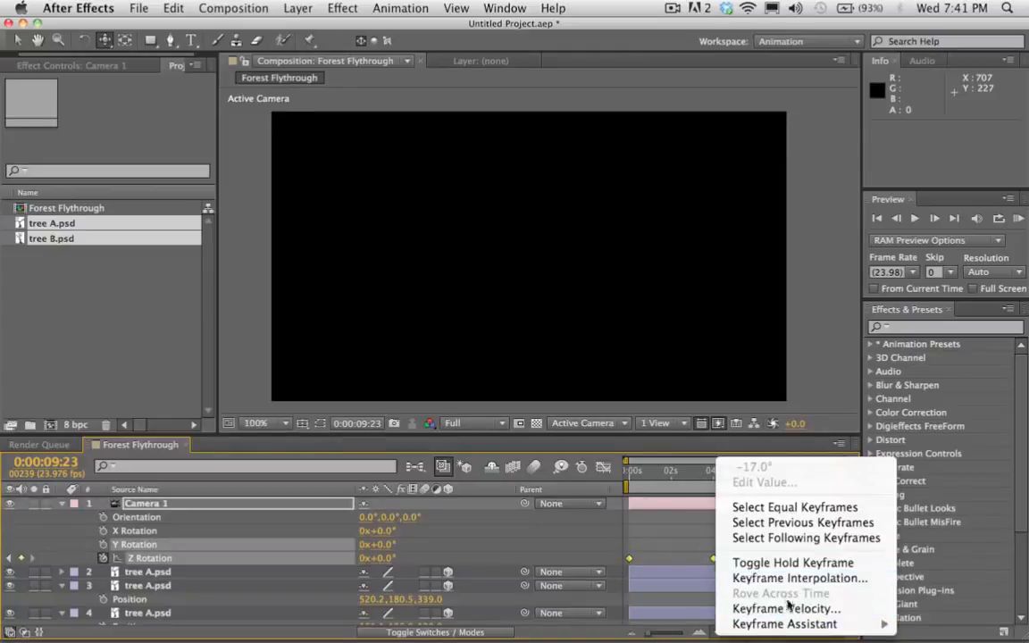
mouse_move(789, 625)
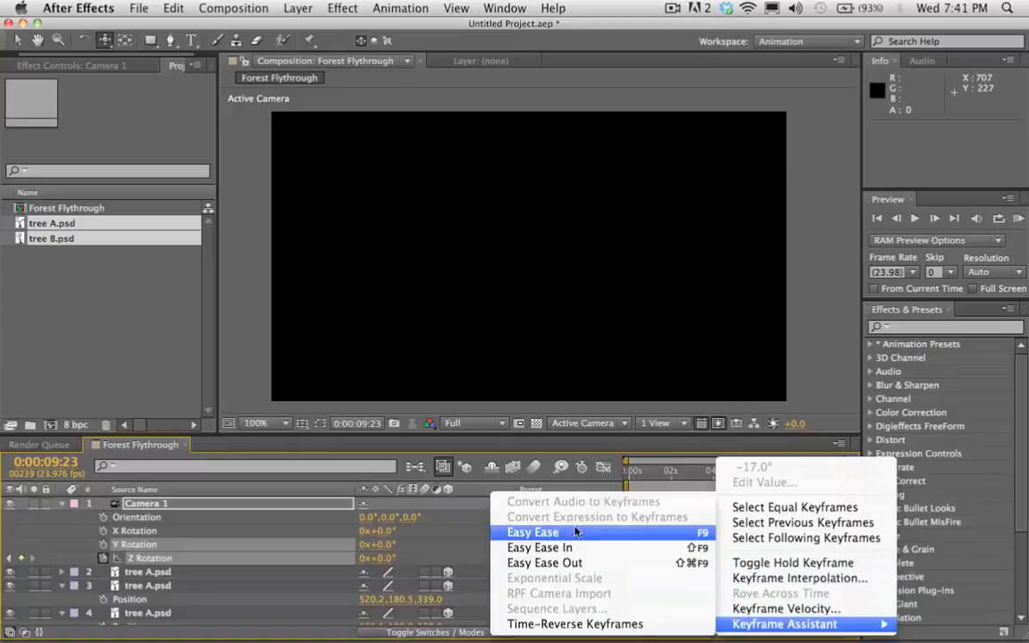
left_click(516, 533)
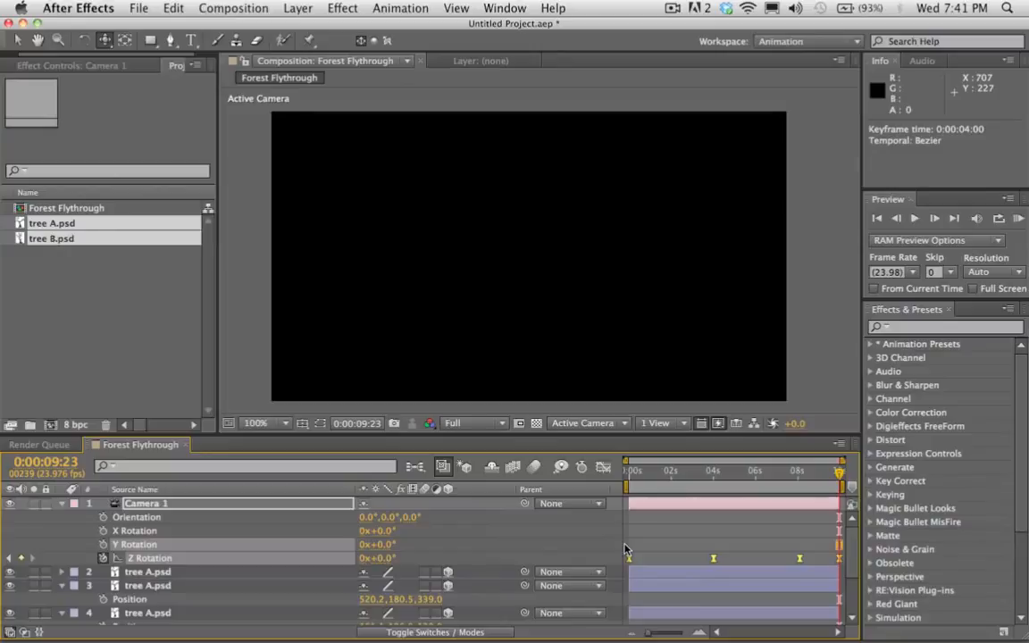
Play a RAM preview of the camera move with its eased Z rotation, and enlarge the timeline area.
left_click_drag(634, 475, 643, 474)
left_click(1022, 220)
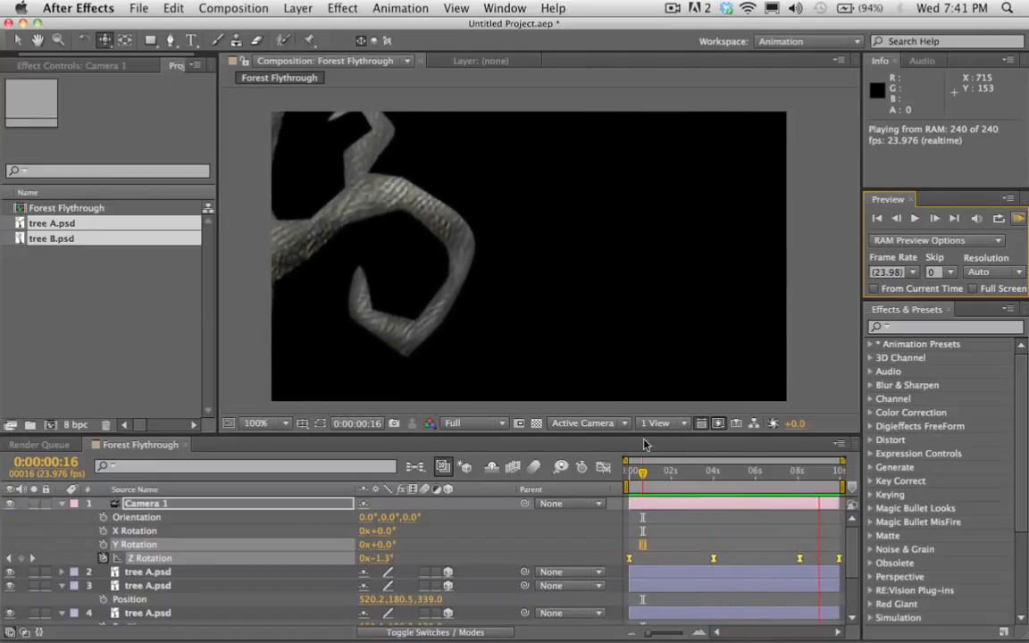
key("space")
left_click_drag(607, 432, 611, 410)
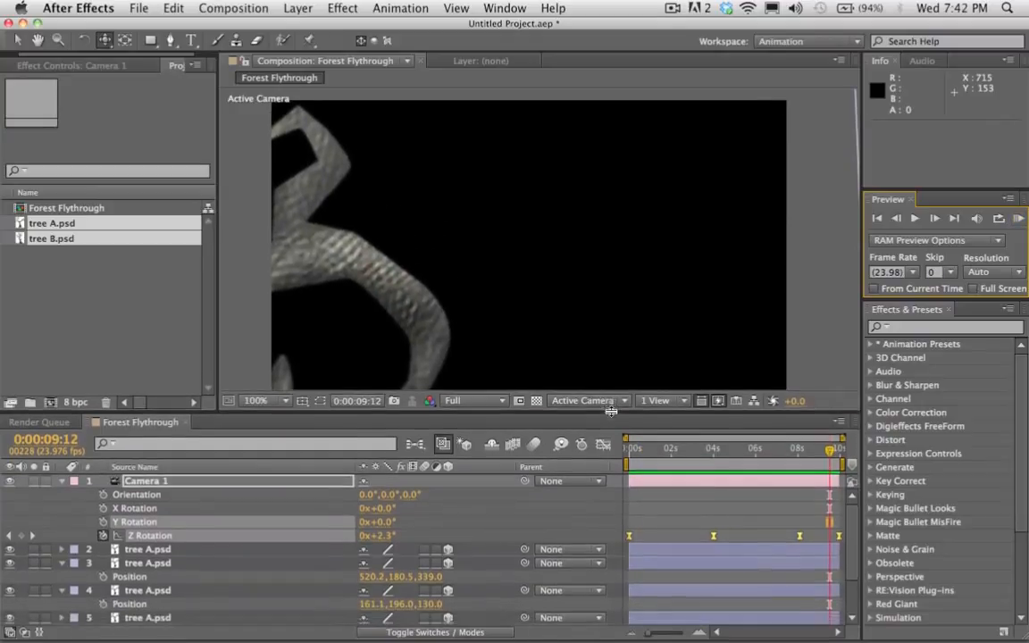
left_click(657, 449)
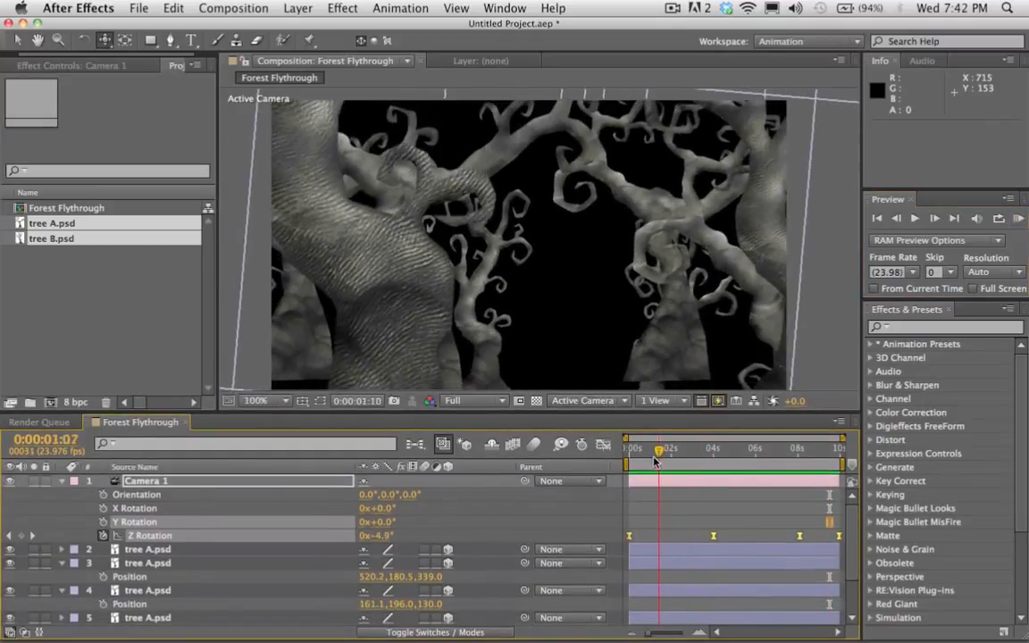
Create a new composition named Forest Pan with the existing 640 x 360 px, 23.976 fps, ten-second settings.
left_click(237, 7)
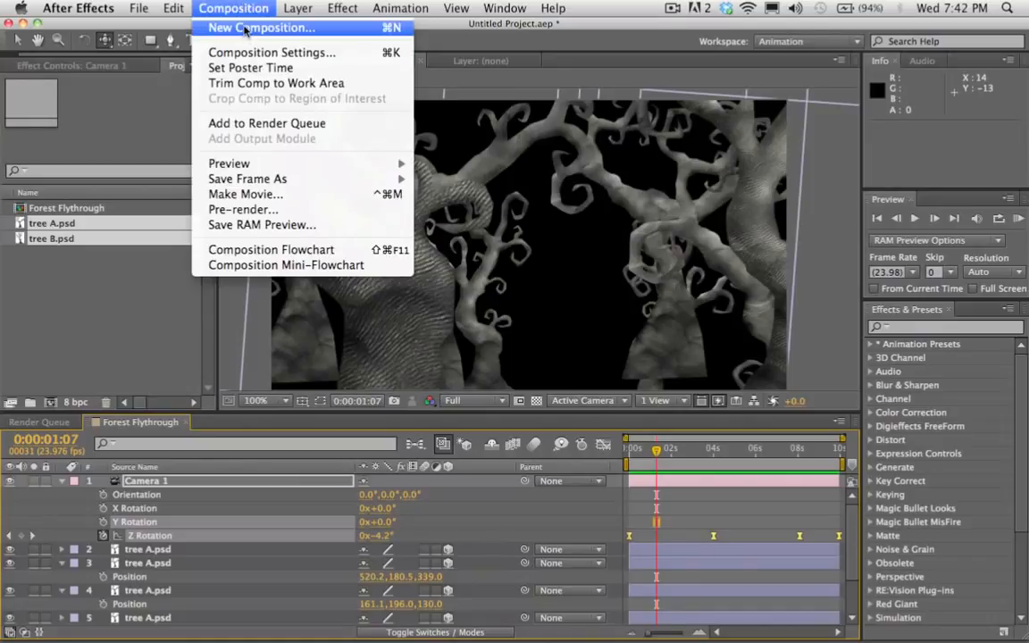
left_click(246, 28)
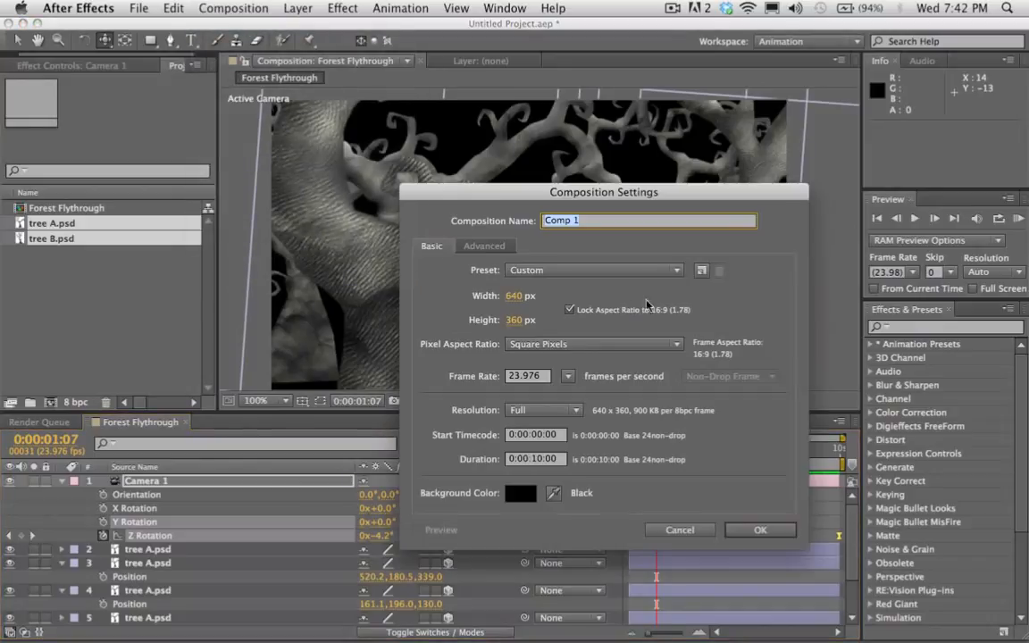
type("For")
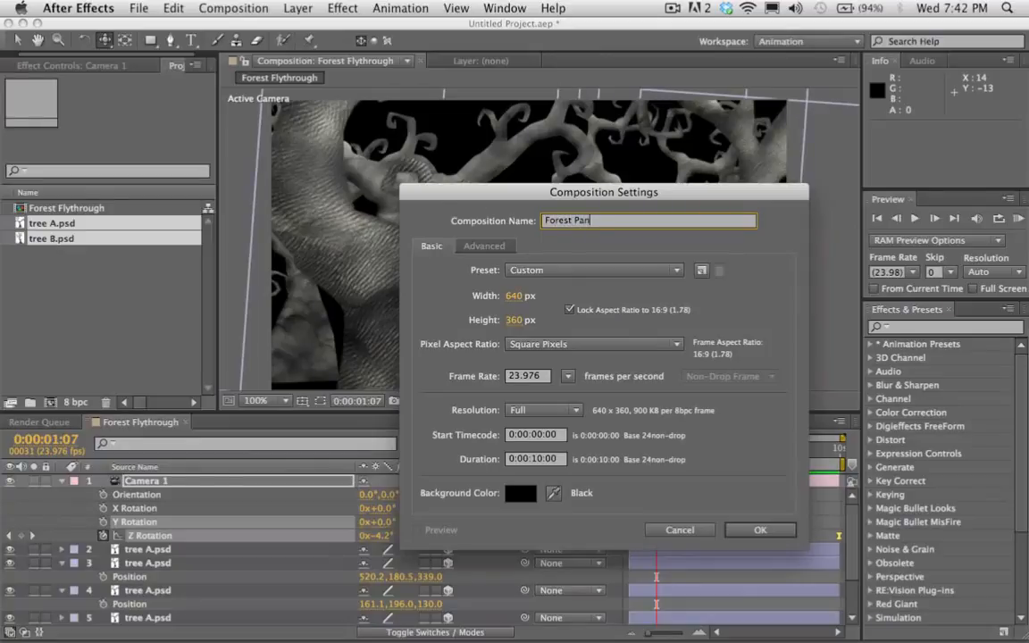
type("est Pan")
key("Return")
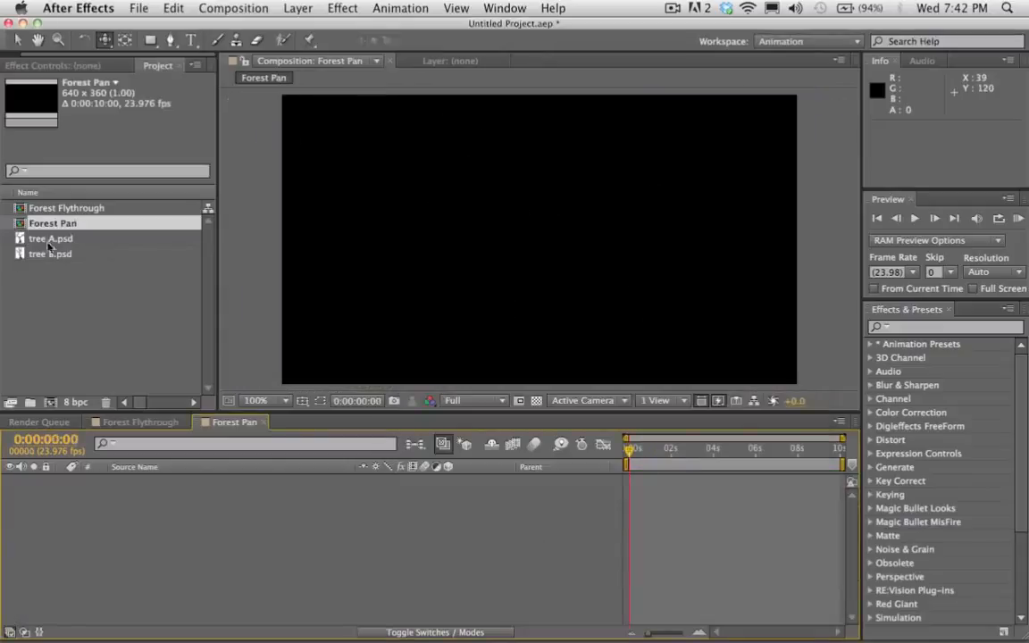
Create another composition named Trees, with the aspect ratio unlocked and a size of 3000 x 1000 px.
left_click(233, 7)
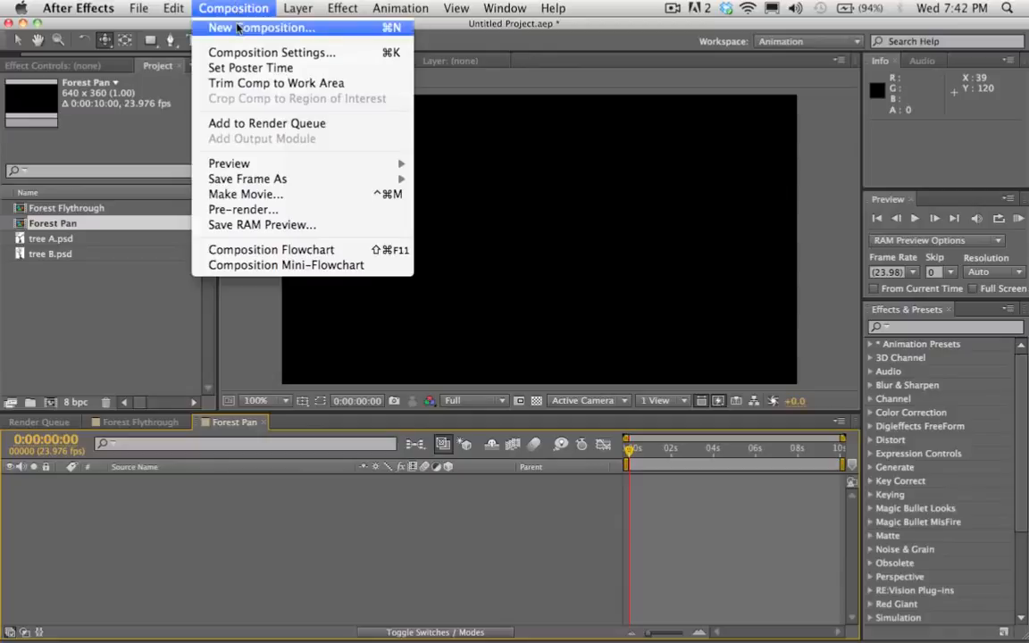
left_click(237, 27)
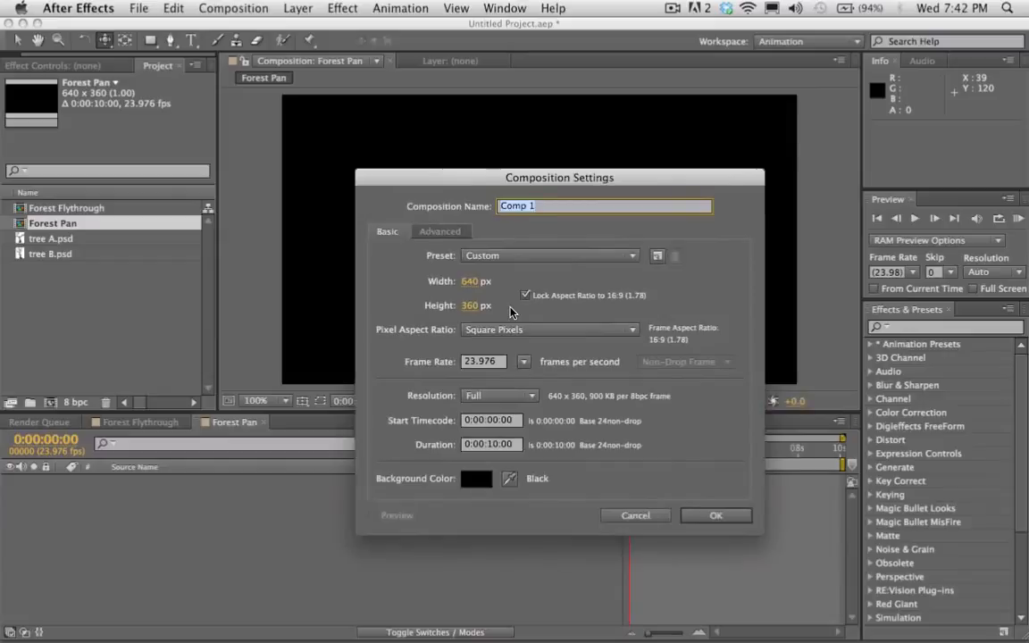
type("Trees")
left_click(526, 295)
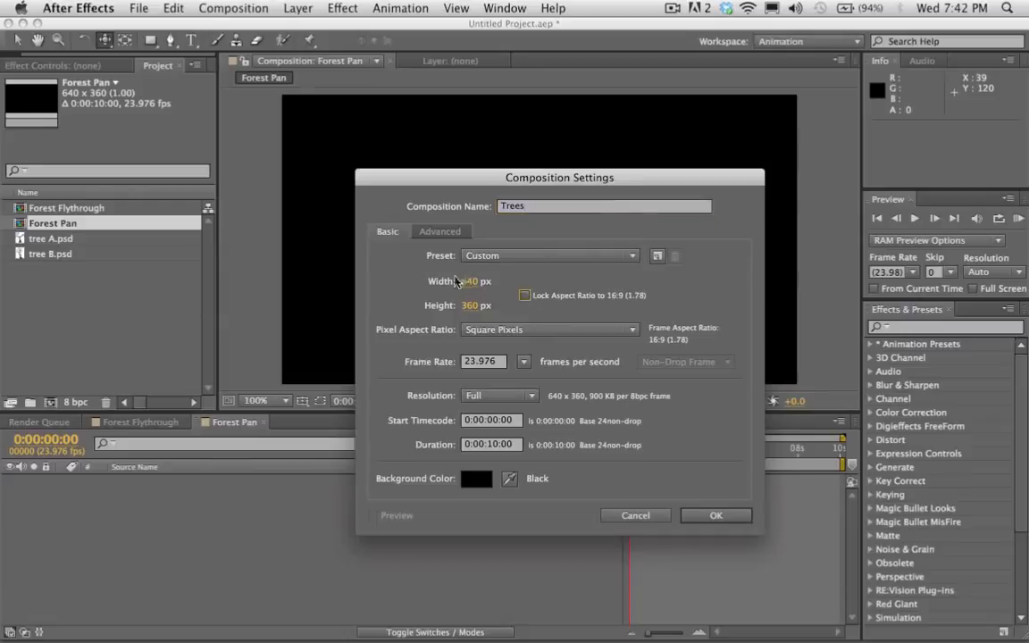
left_click(475, 281)
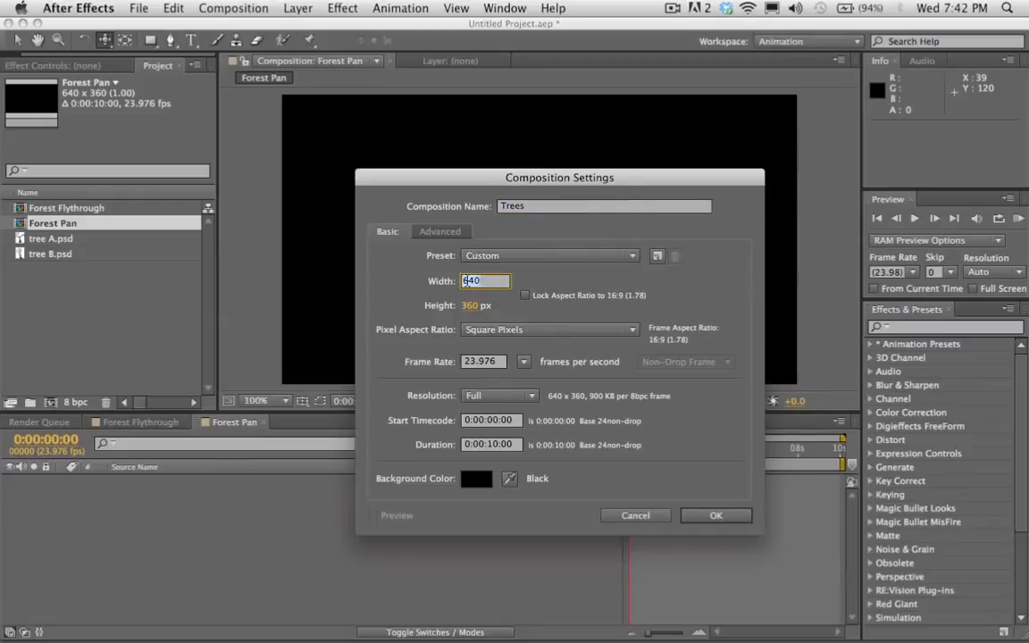
type("3000")
left_click(473, 305)
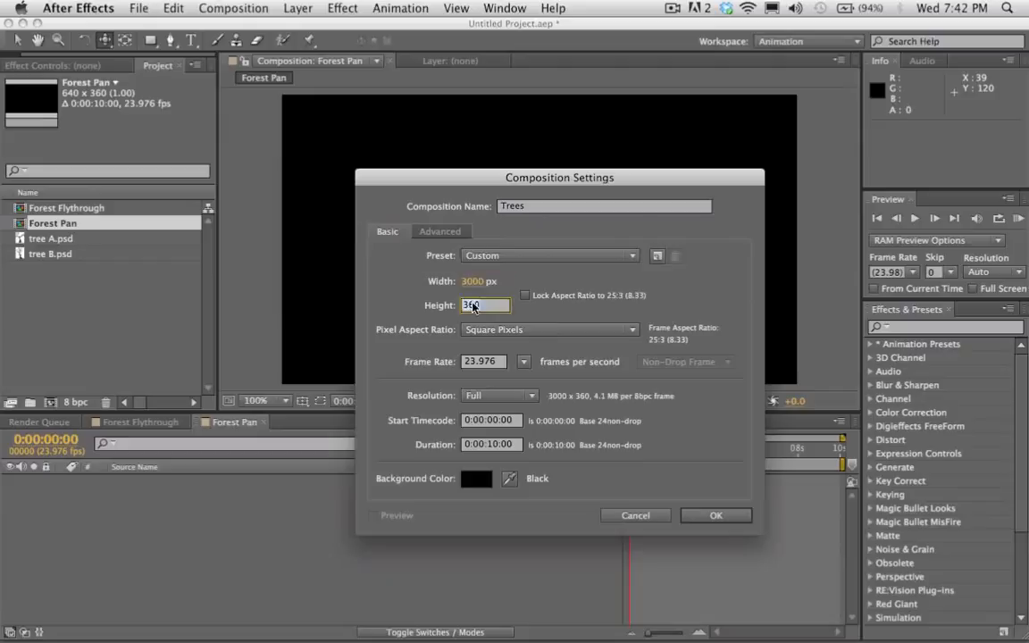
type("1000")
key("Return")
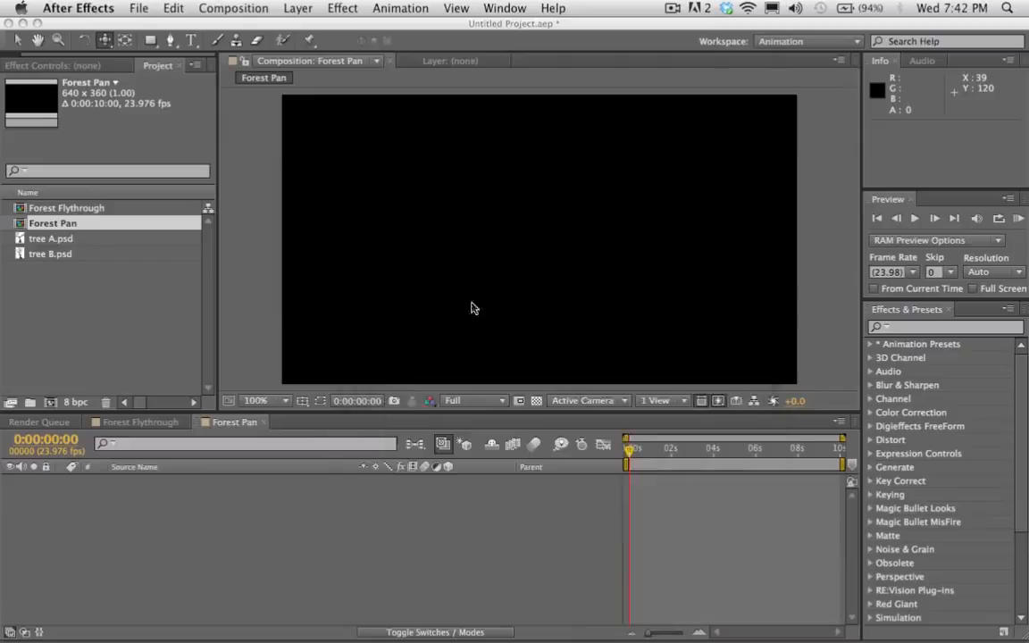
Add tree A.psd and tree B.psd to the Trees composition and move tree A near its left end, at about 464, 520.
left_click(274, 404)
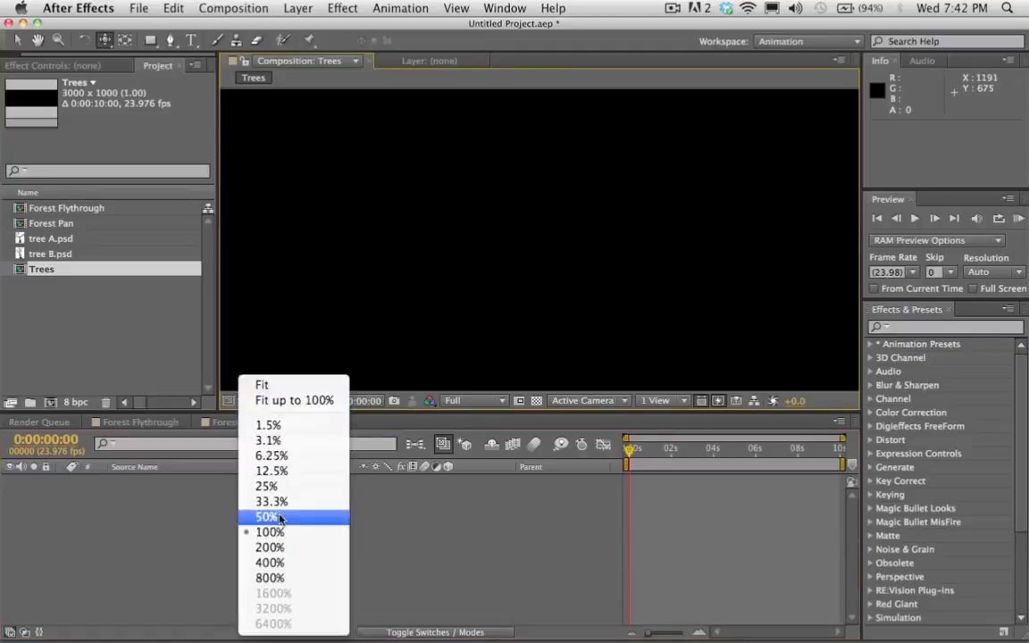
left_click(436, 282)
key("space")
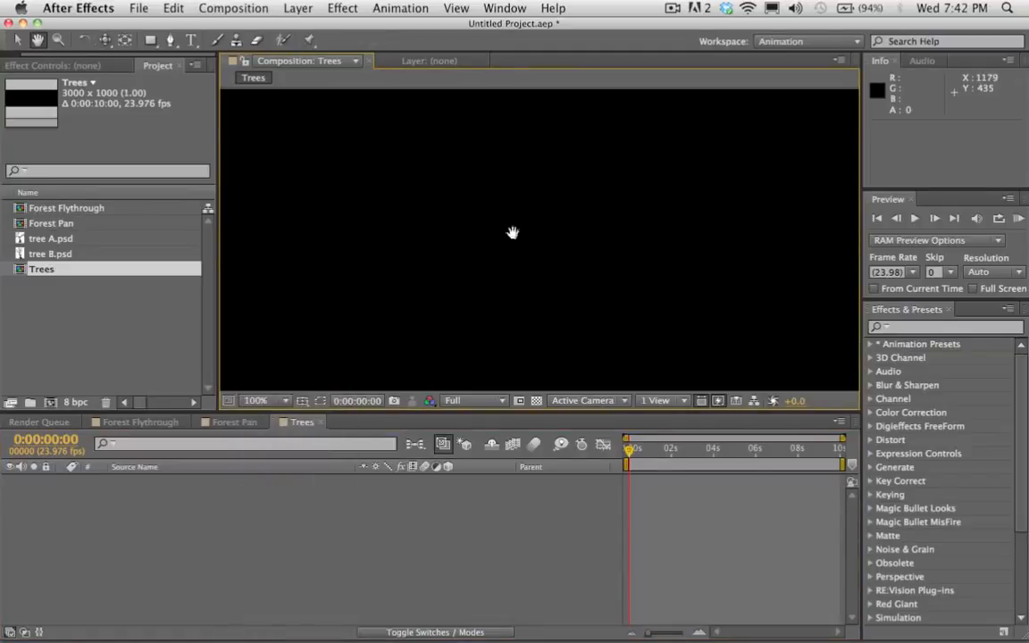
left_click(282, 402)
left_click(265, 385)
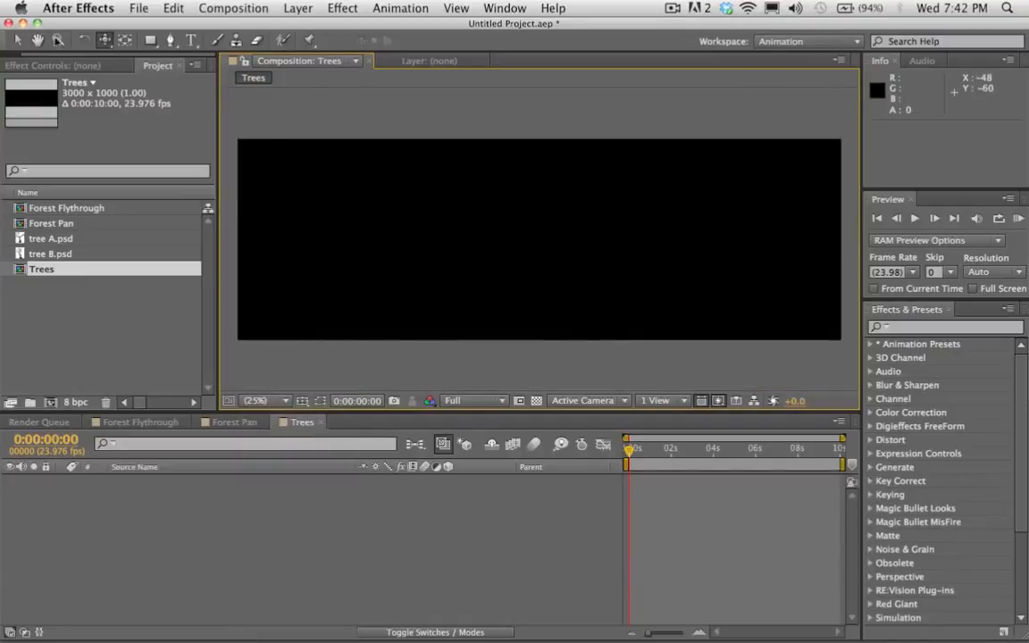
left_click(19, 42)
left_click(44, 239)
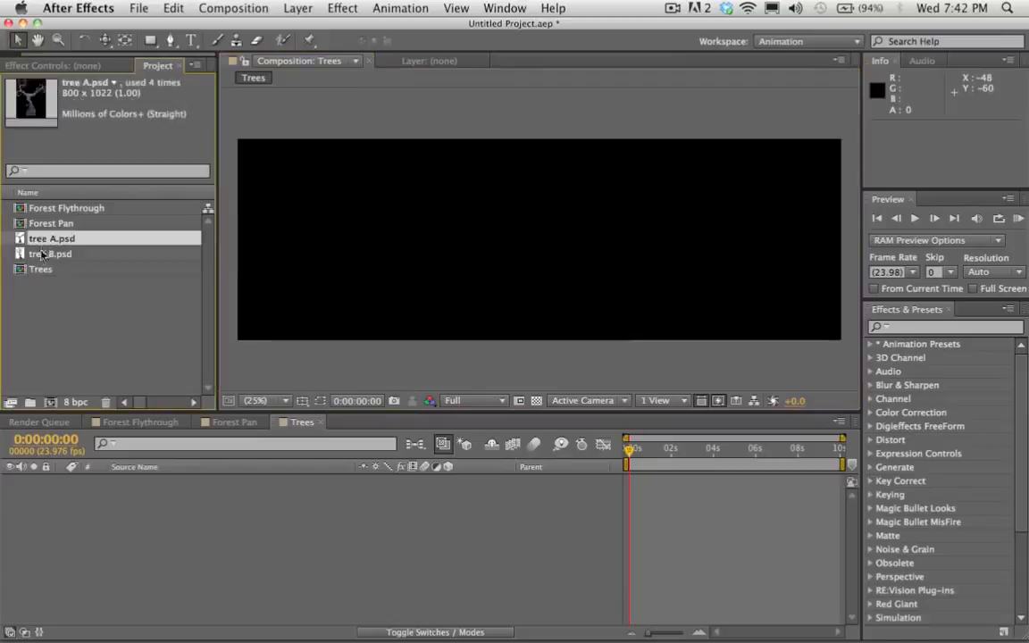
left_click(45, 254, "shift")
left_click_drag(45, 253, 143, 474)
left_click(382, 288)
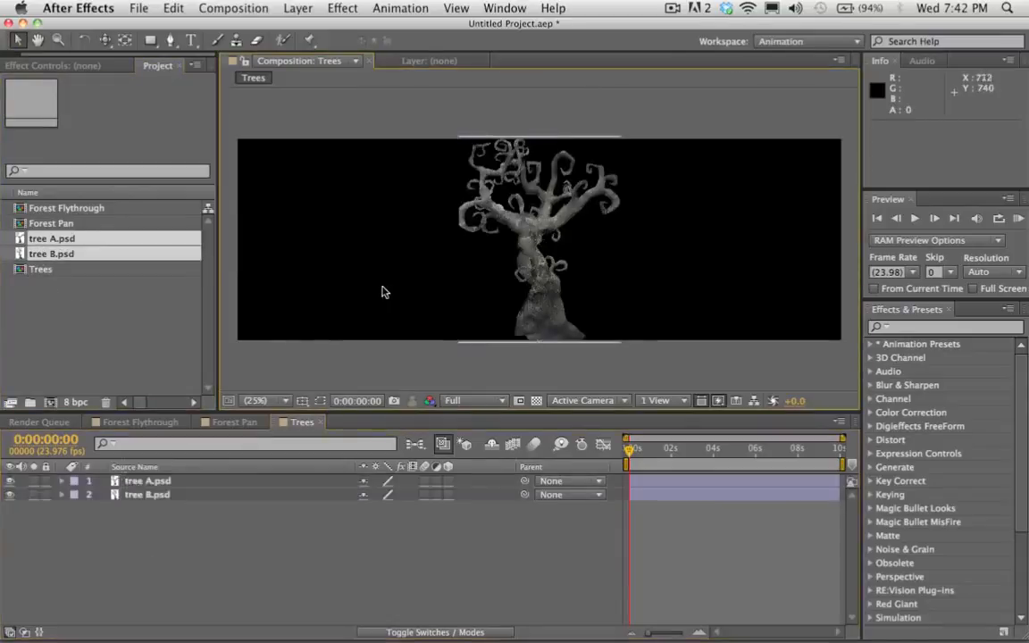
left_click_drag(551, 290, 343, 296)
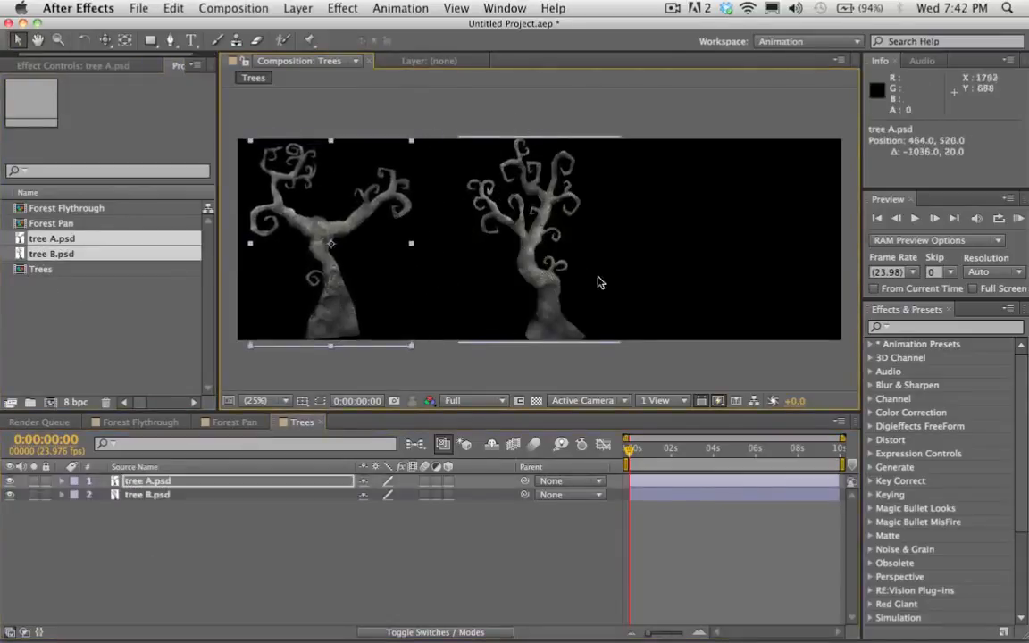
Duplicate tree B, scale the copy to 75% and place it beside the original at about 1776, 636.
left_click_drag(562, 297, 594, 288)
key("super+d")
key("s")
left_click_drag(379, 508, 356, 508)
left_click_drag(572, 276, 581, 303)
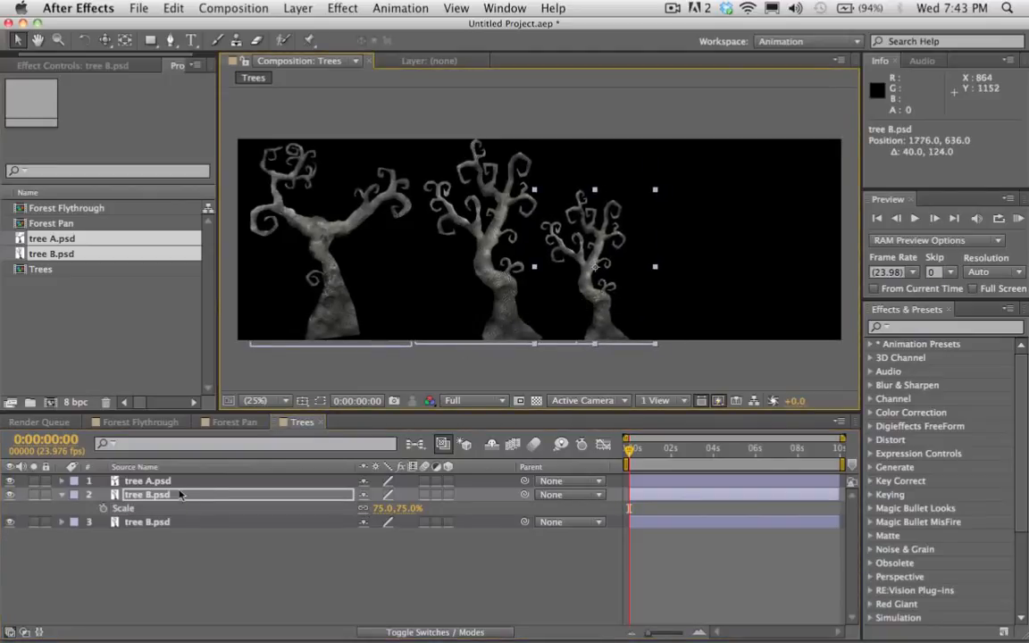
Duplicate tree A, place the copy at about 2436, 536 and mirror it horizontally with an unlinked scale of -100, 100%.
left_click(150, 482)
key("super+d")
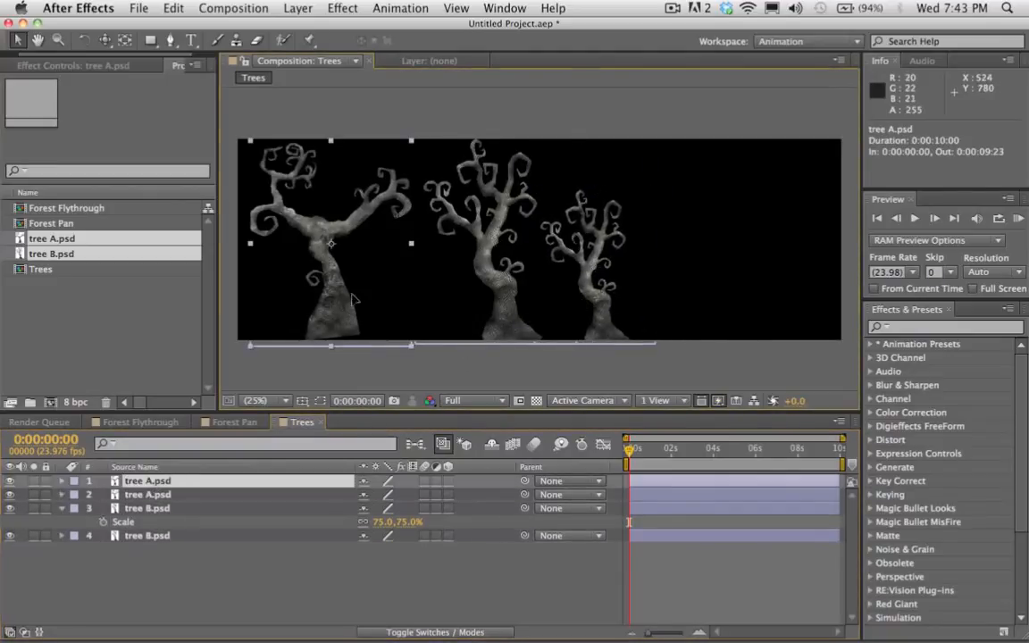
left_click_drag(332, 305, 743, 308)
key("s")
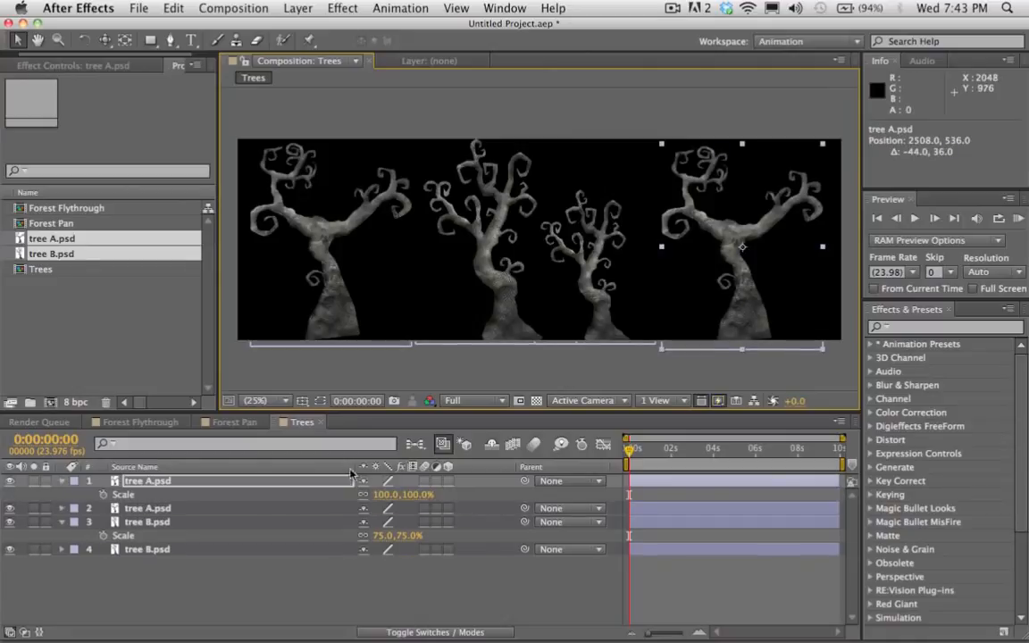
left_click(363, 495)
left_click(385, 494)
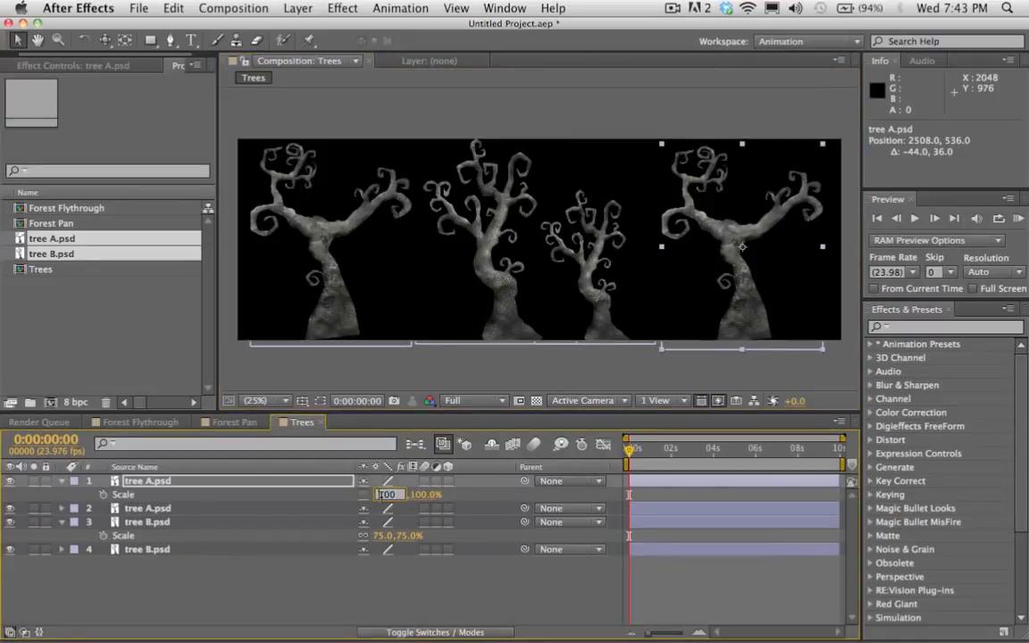
type("-100")
key("Return")
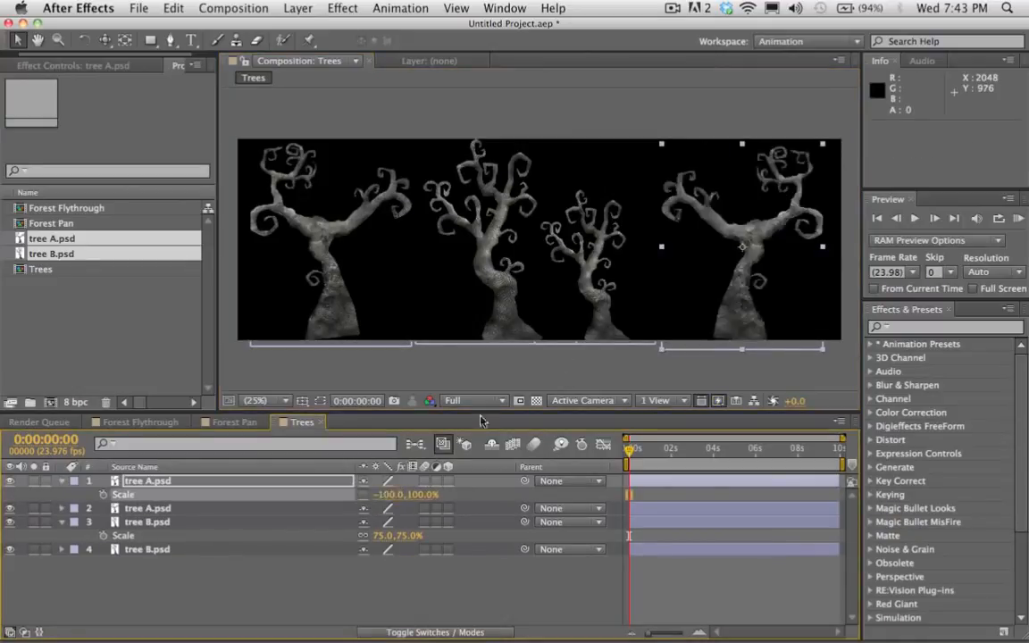
left_click_drag(720, 287, 704, 287)
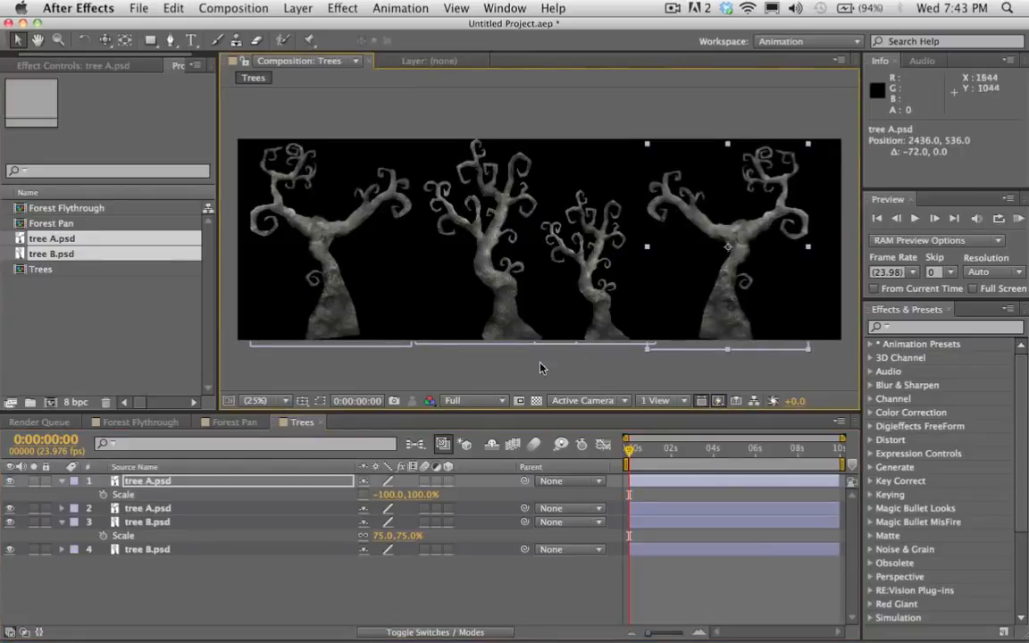
Scale the mirrored tree A to -94, 94% and rest it on the ground line at about 2448, 568.
key("s")
key("p")
key("s")
left_click_drag(375, 495, 399, 486)
left_click_drag(729, 292, 732, 312)
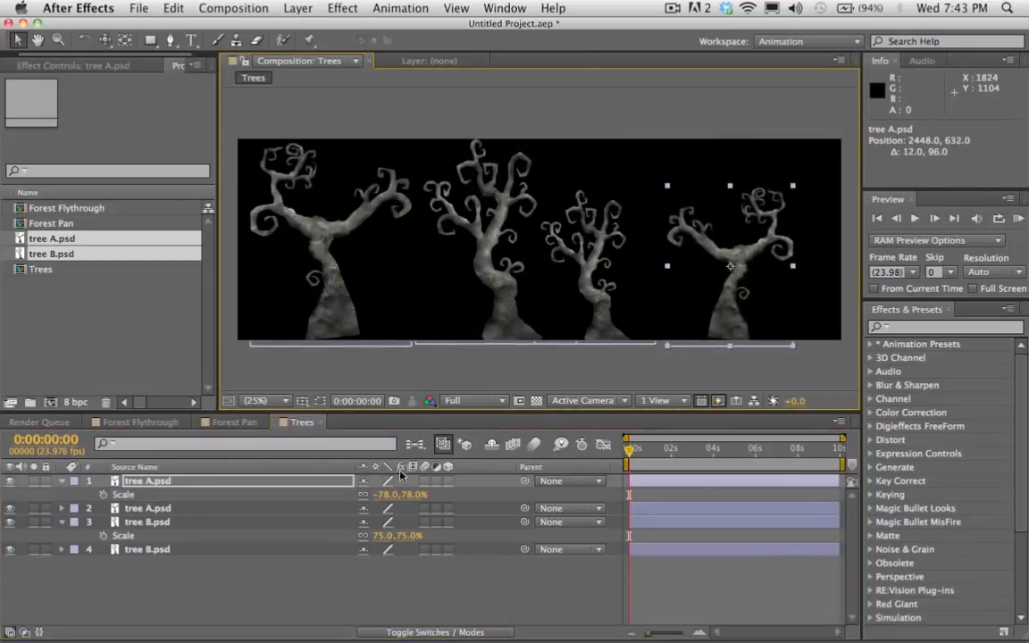
left_click_drag(383, 495, 374, 496)
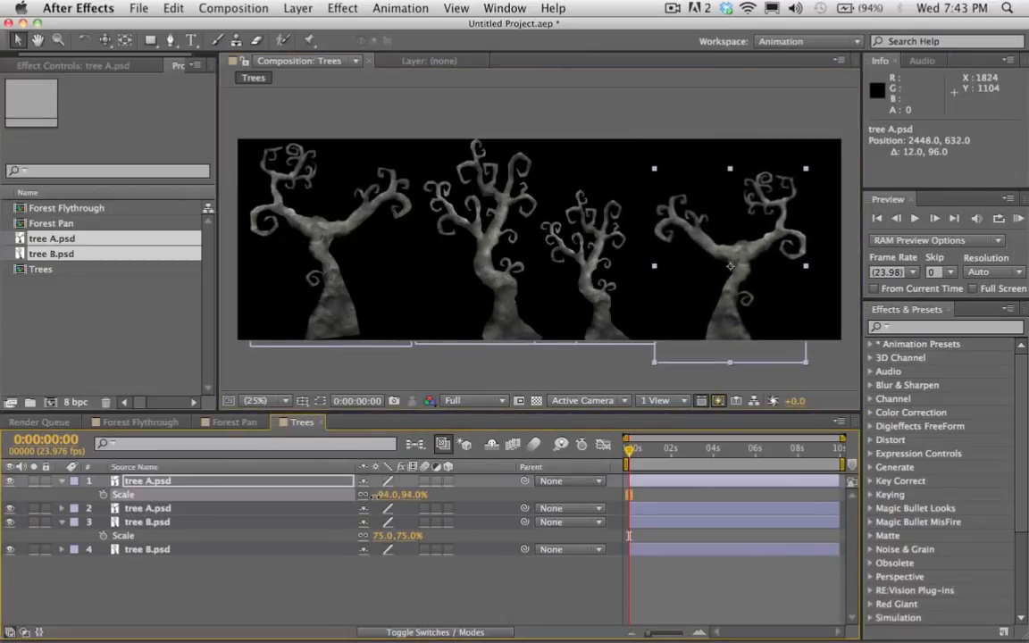
left_click_drag(686, 349, 686, 335)
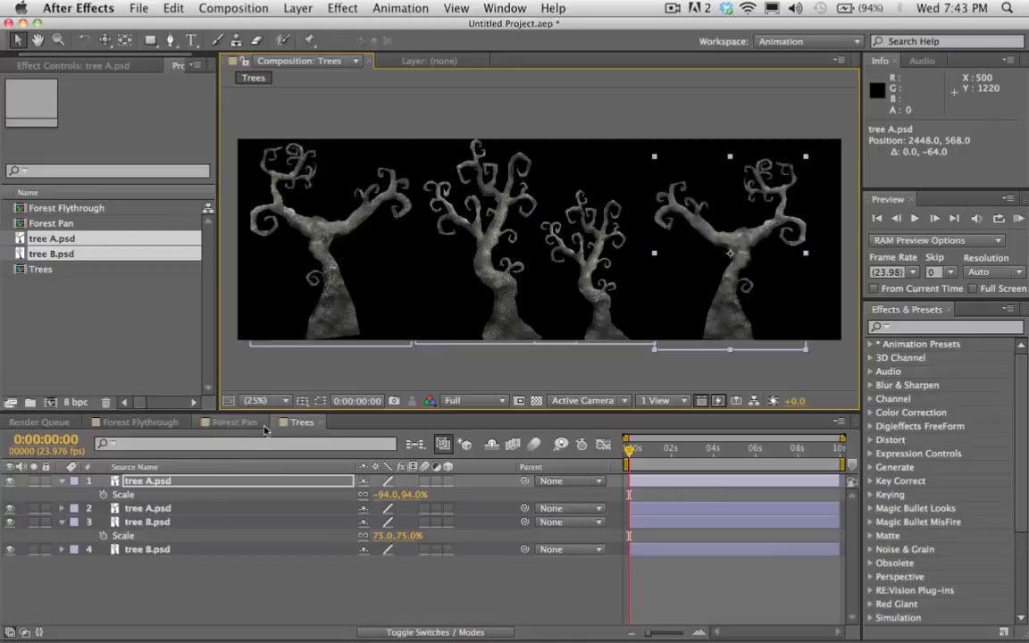
Add the Trees composition as a layer in the Forest Pan composition.
left_click(230, 424)
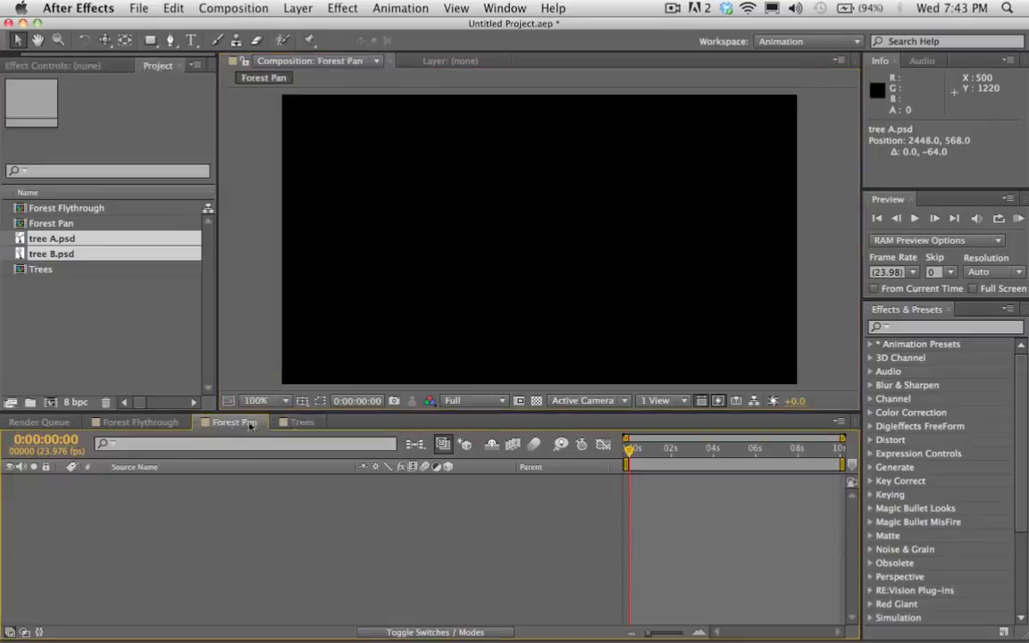
left_click(41, 270)
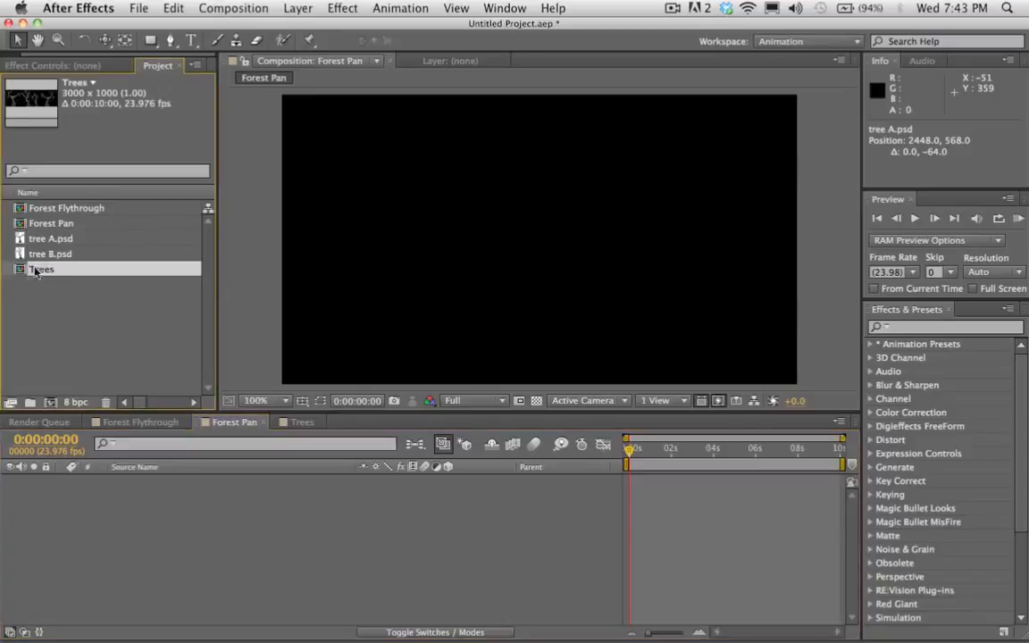
left_click_drag(21, 272, 141, 485)
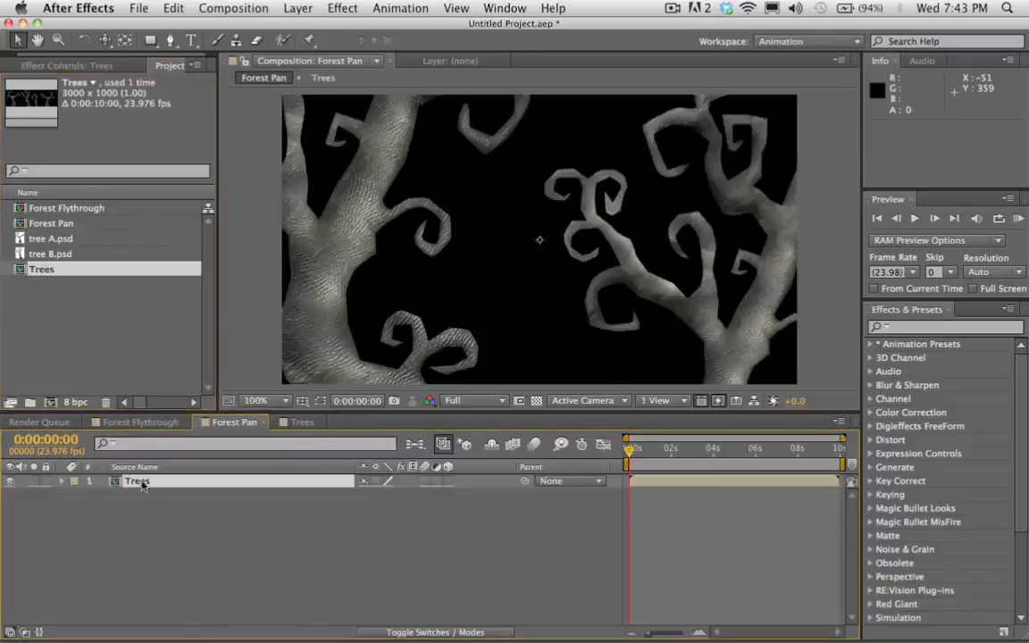
Create a one-node camera named Camera 1 with the 35mm preset in Forest Pan.
left_click(298, 7)
mouse_move(304, 27)
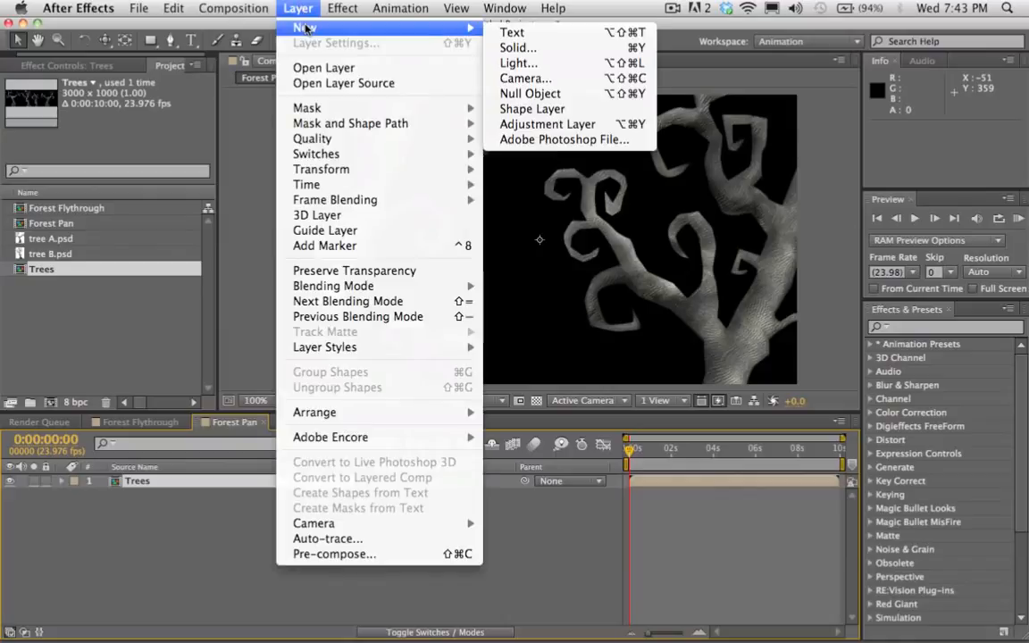
left_click(536, 79)
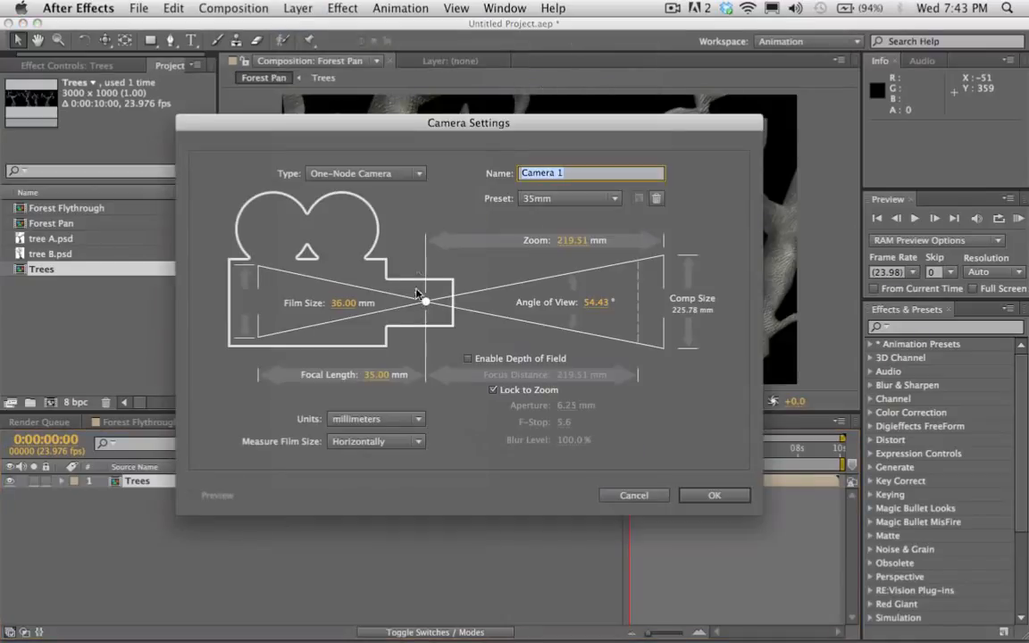
left_click(343, 173)
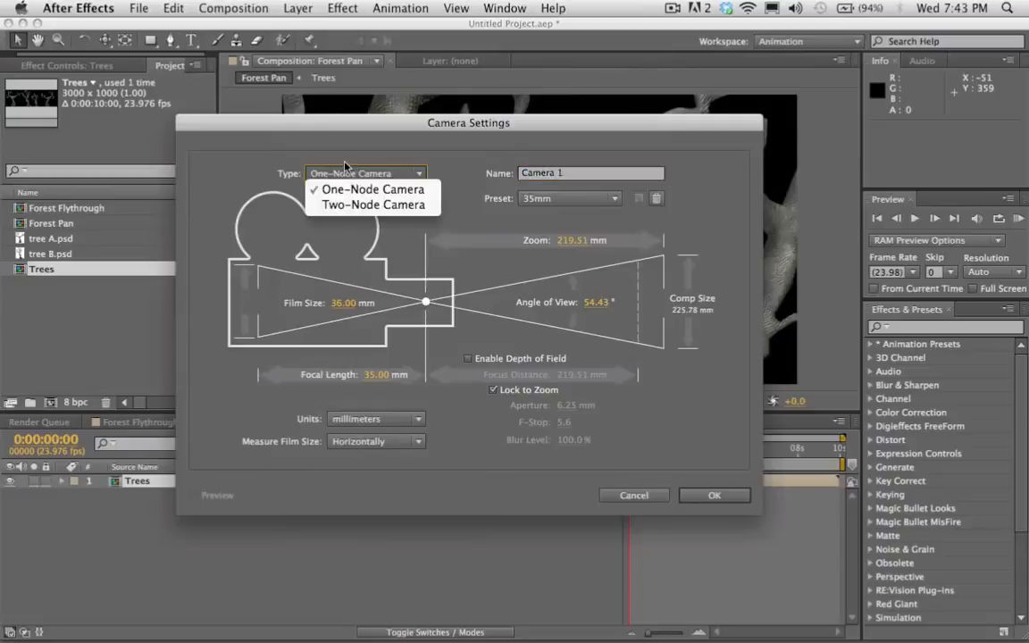
left_click(346, 164)
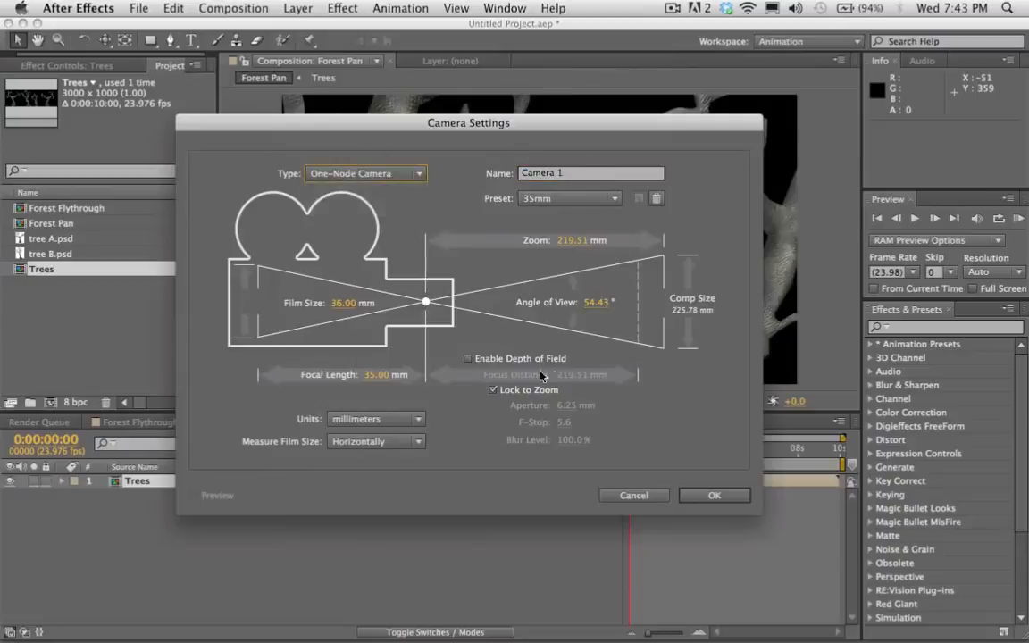
left_click(717, 493)
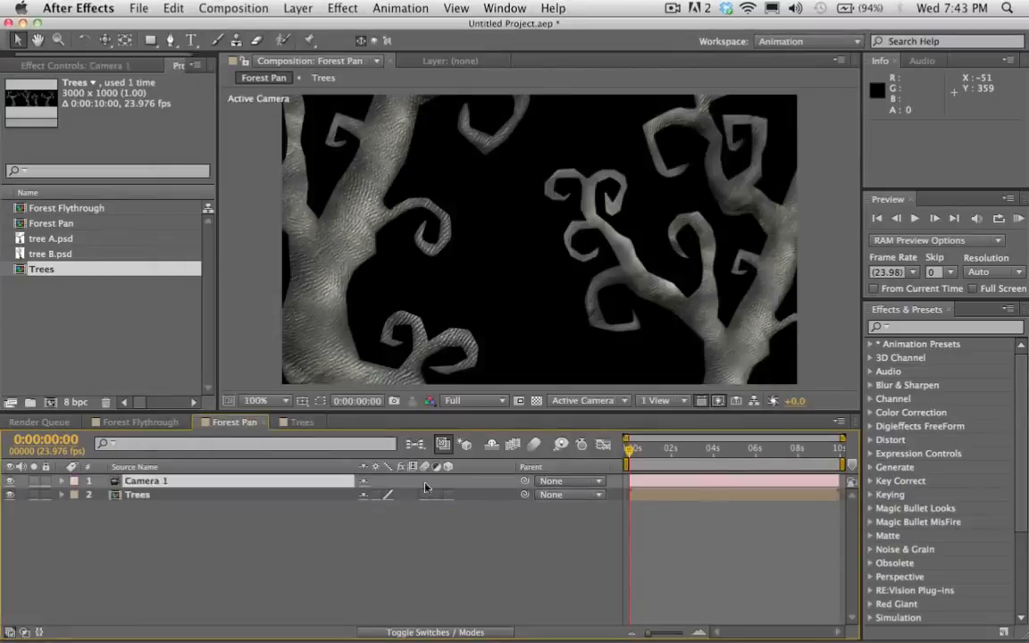
Make the Trees layer 3D and scale it uniformly to 38%.
left_click(261, 498)
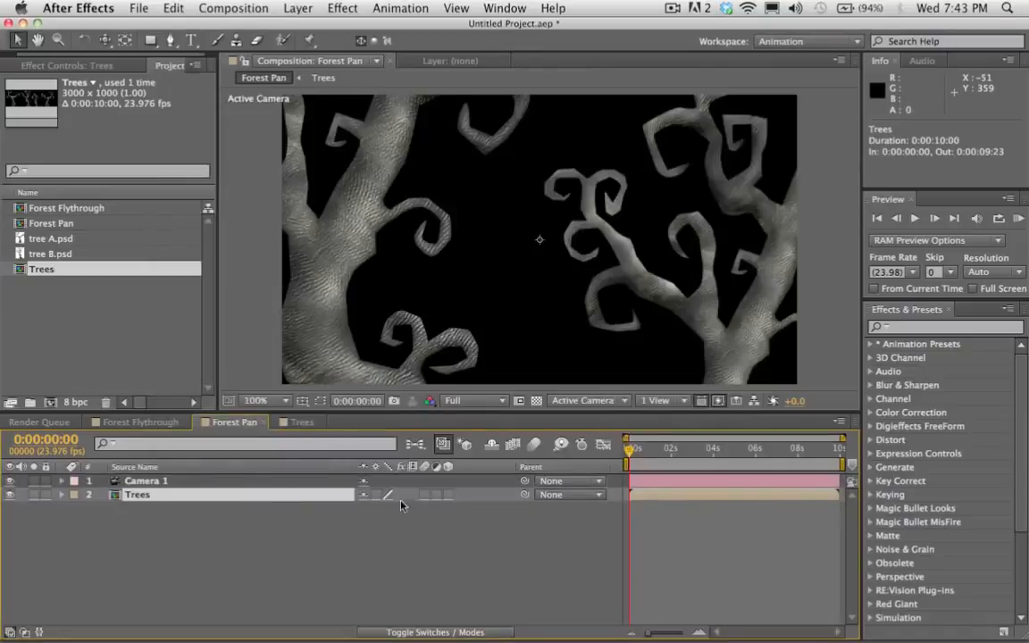
left_click(449, 496)
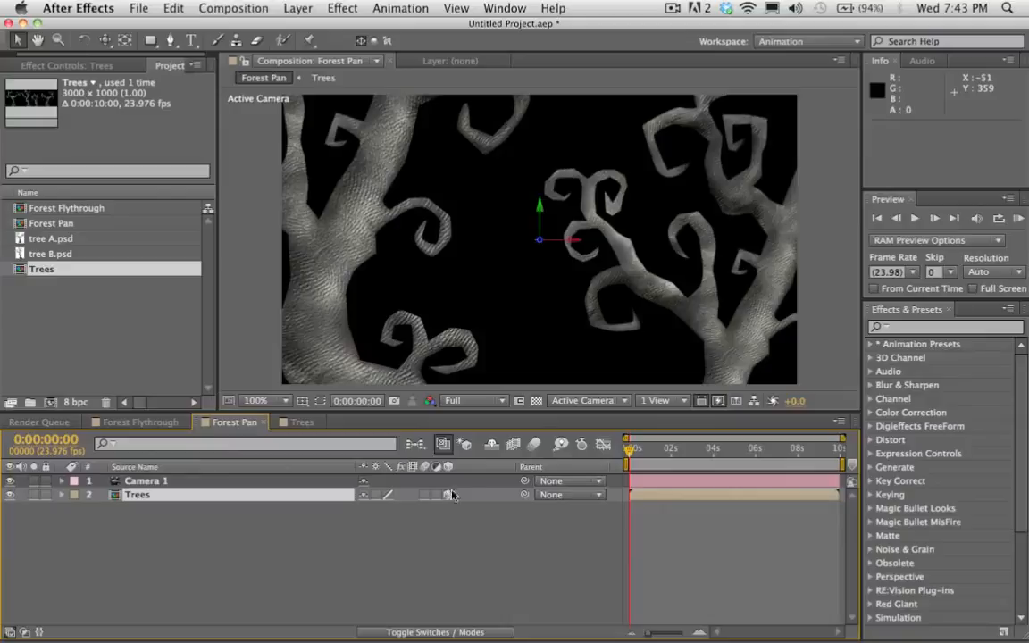
key("s")
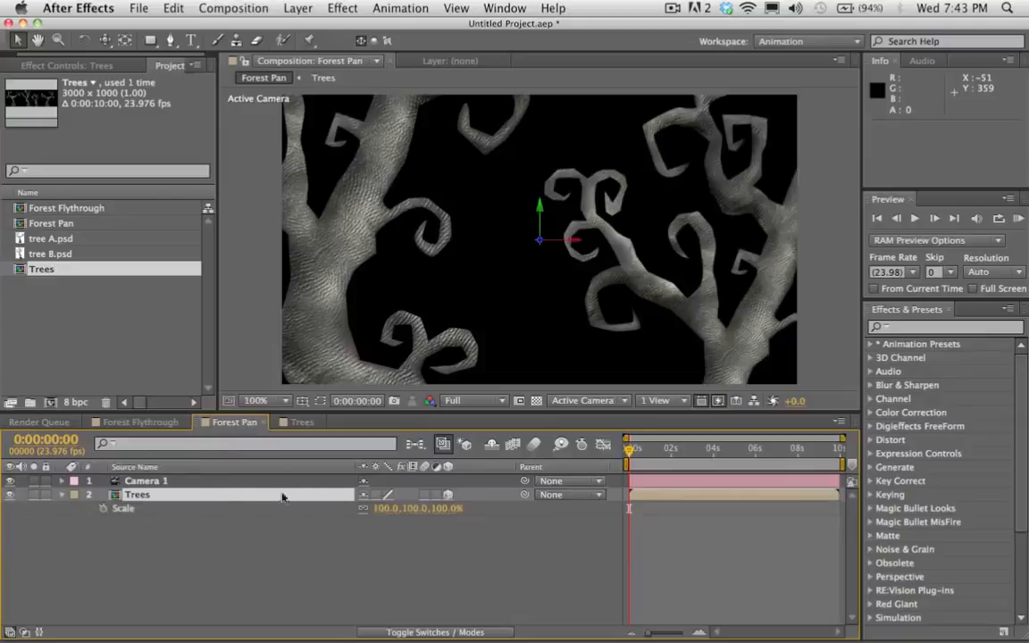
left_click_drag(382, 512, 335, 510)
Duplicate the Trees layer, set the copy's Z position to -300 and shift it to about 605.9, 171.2.
left_click(216, 495)
key("ctrl+d")
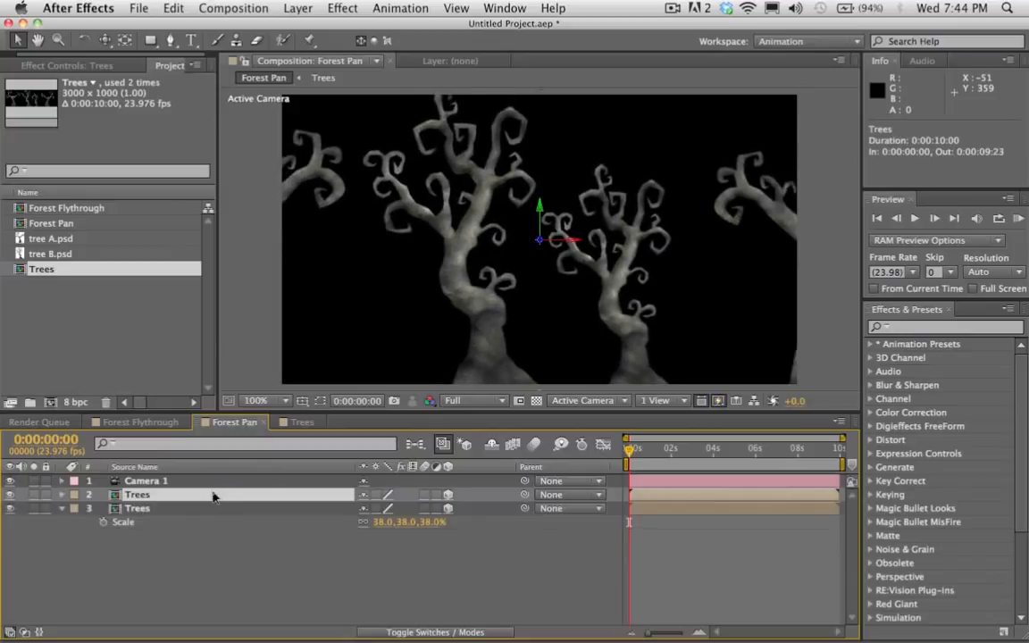
key("p")
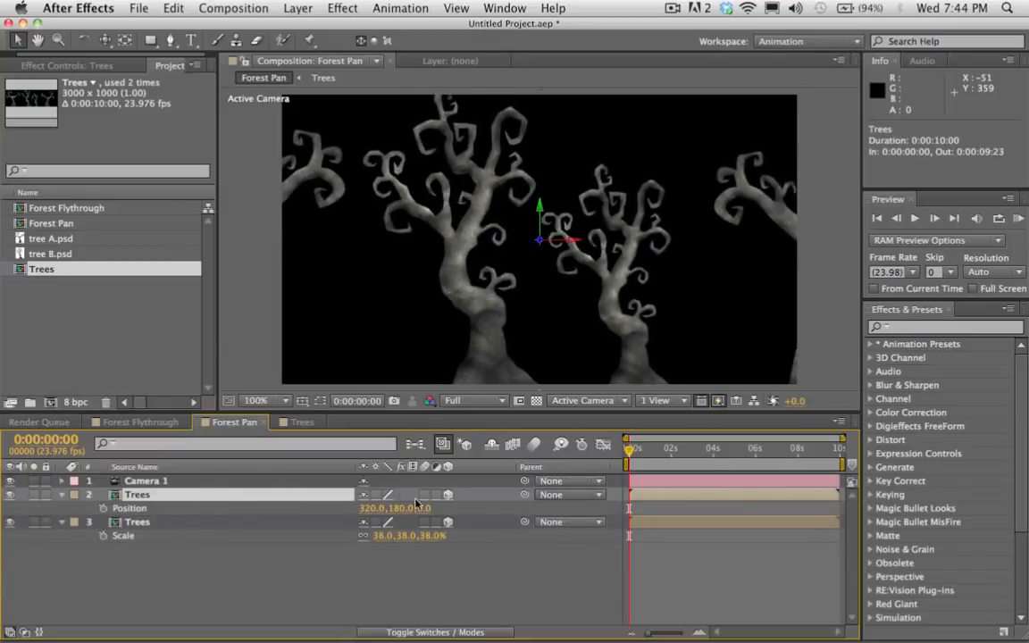
left_click_drag(425, 513, 471, 513)
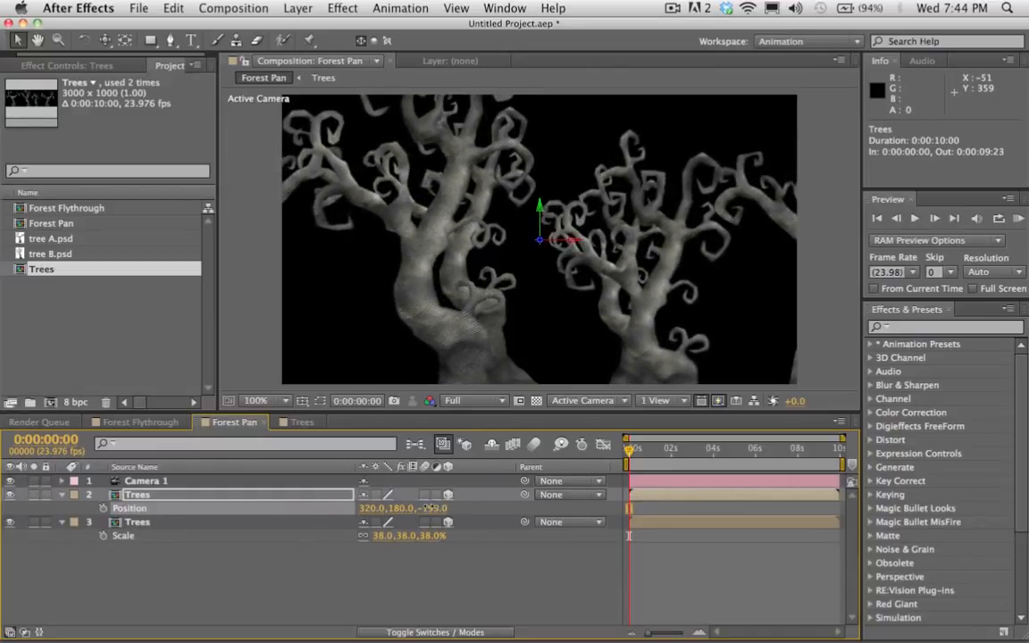
left_click(429, 507)
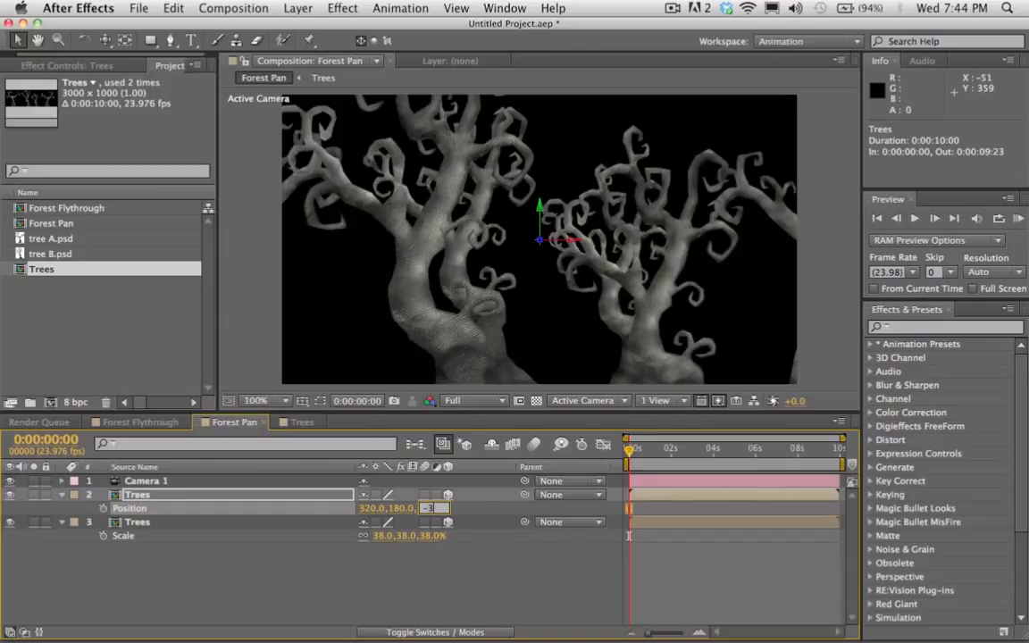
key("Return")
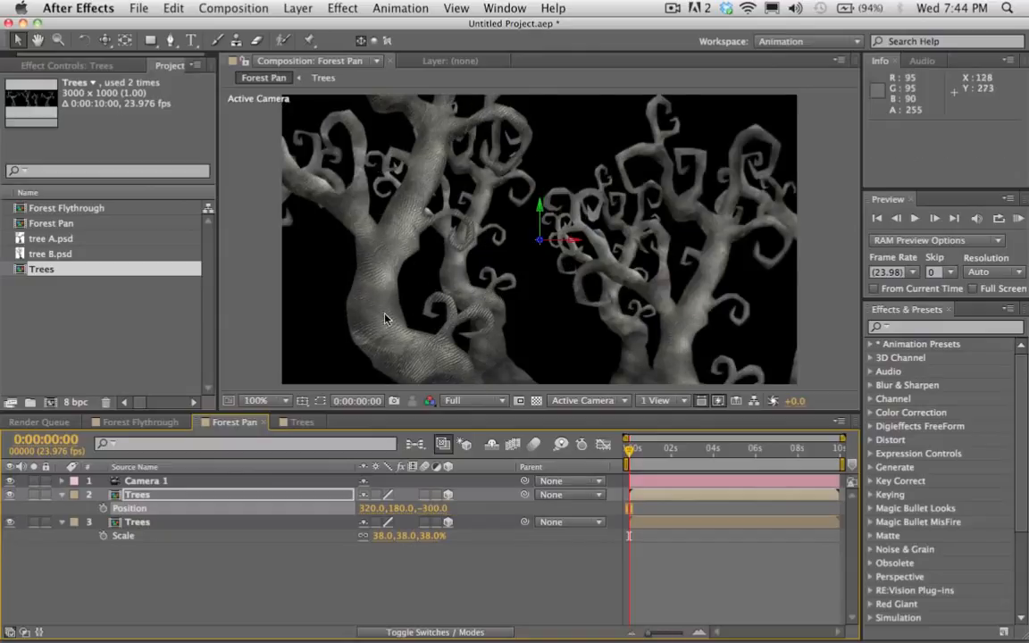
left_click_drag(389, 316, 795, 282)
mouse_move(473, 309)
left_mouse_down()
mouse_move(501, 329)
mouse_move(478, 330)
left_mouse_up()
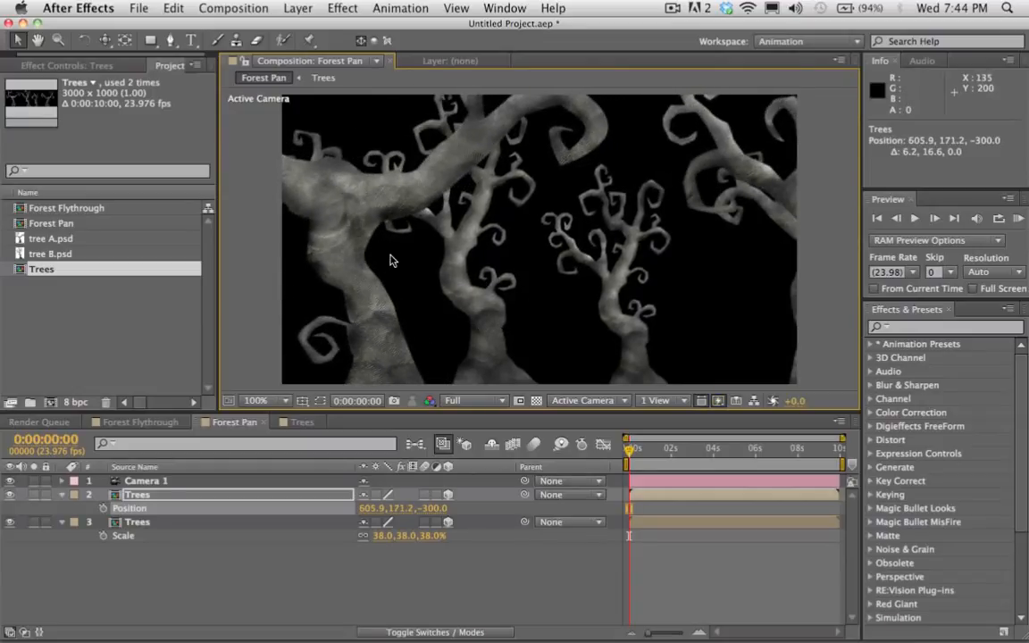
Duplicate the rear Trees layer, set the copy's Z position to 300 and shift it to about 208.8, 268.9.
left_click(159, 523)
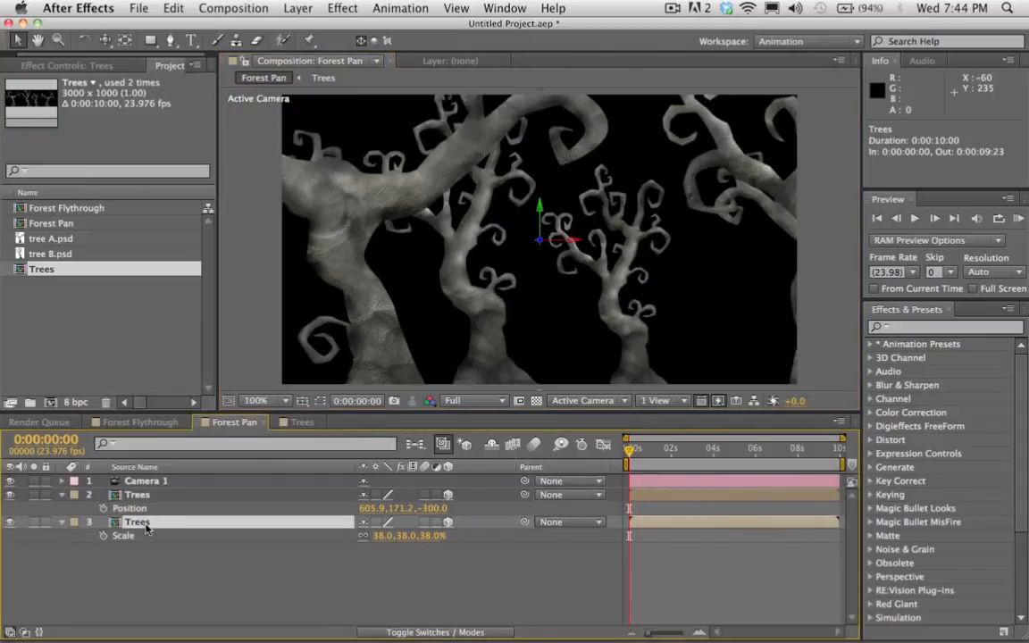
key("super+d")
key("p")
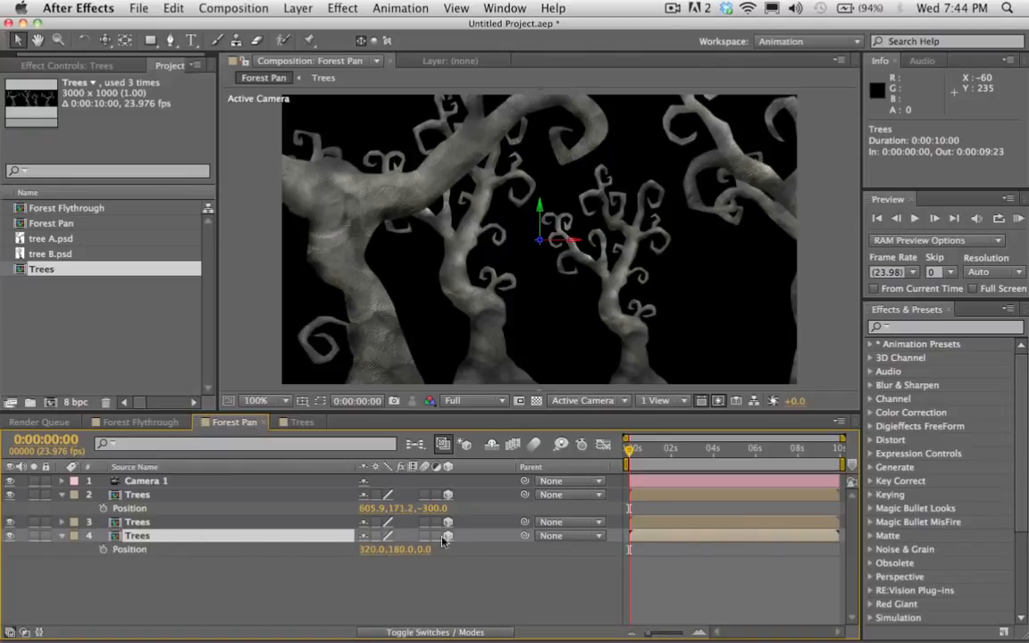
left_click_drag(428, 550, 443, 551)
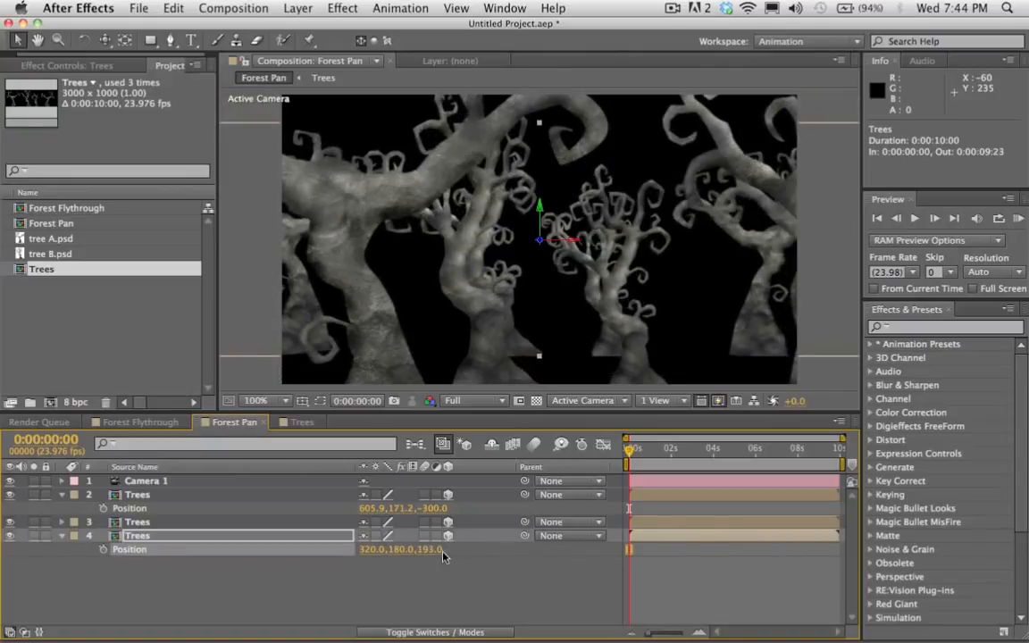
left_click(422, 550)
type("300")
key("Return")
left_click_drag(550, 307, 486, 355)
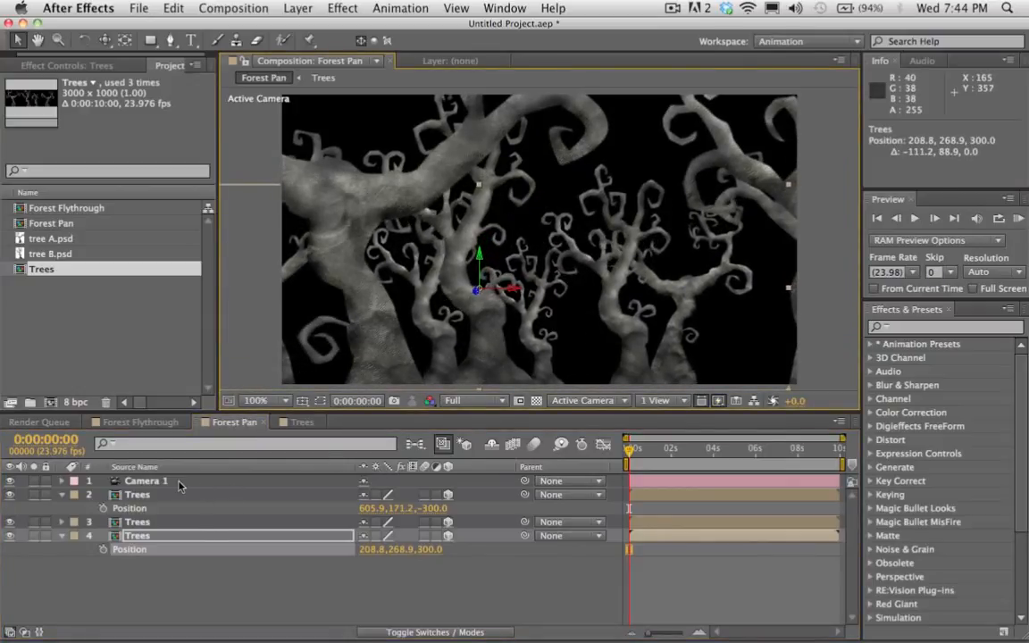
Duplicate the rearmost Trees layer, set the copy's Z position to 600 and shift it to about 644.9, 351.4.
left_click(229, 536)
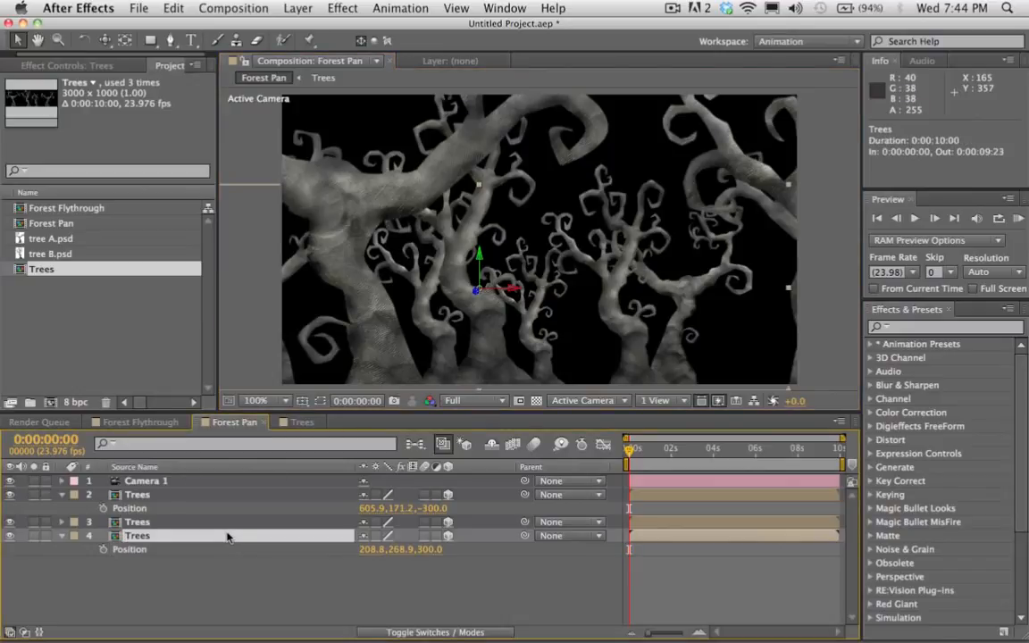
key("super+d")
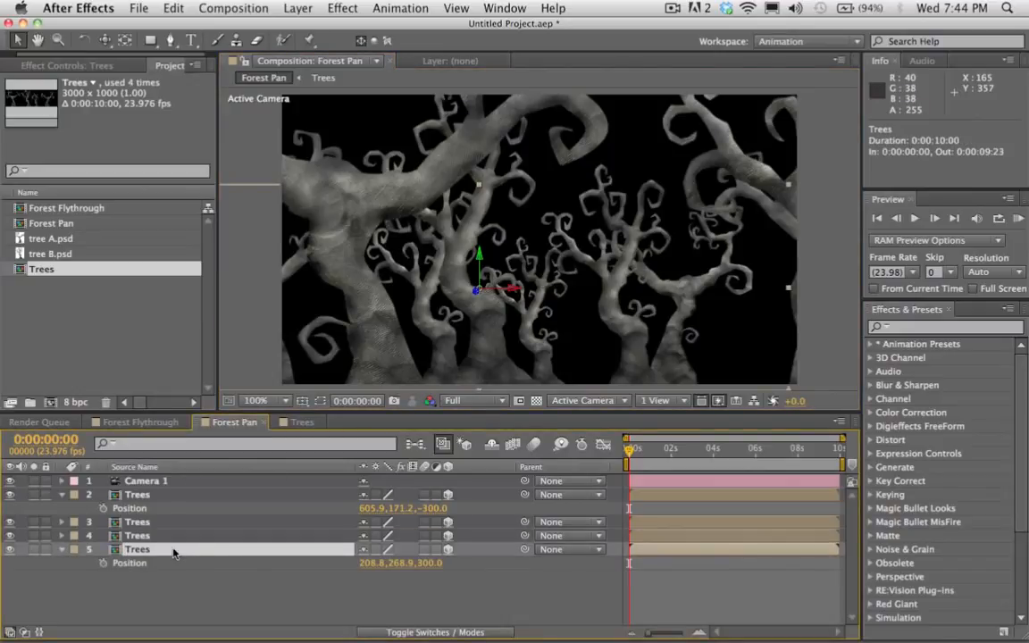
key("p")
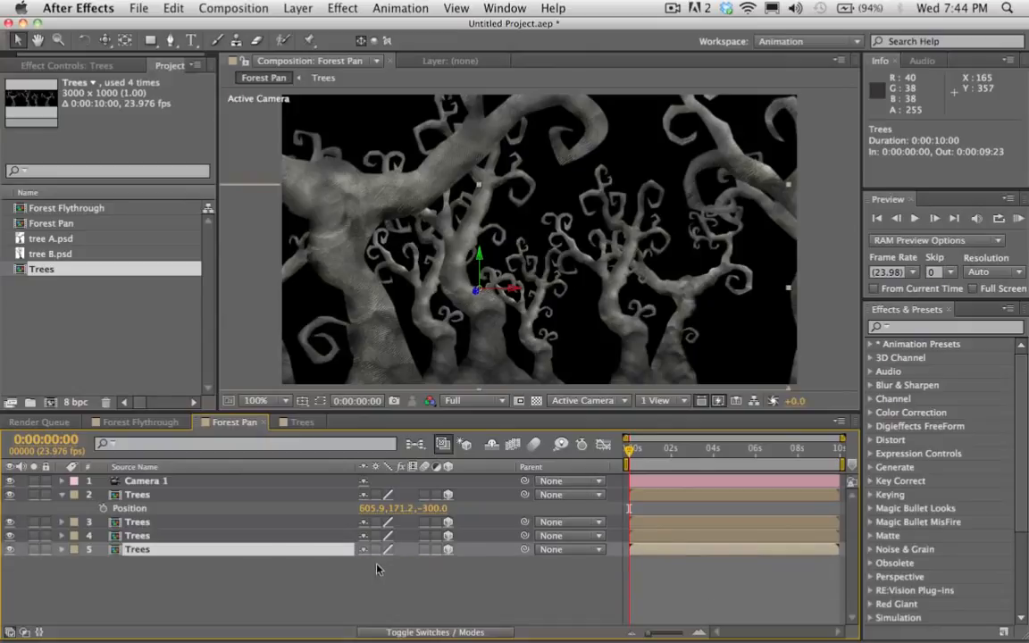
key("p")
left_click(431, 563)
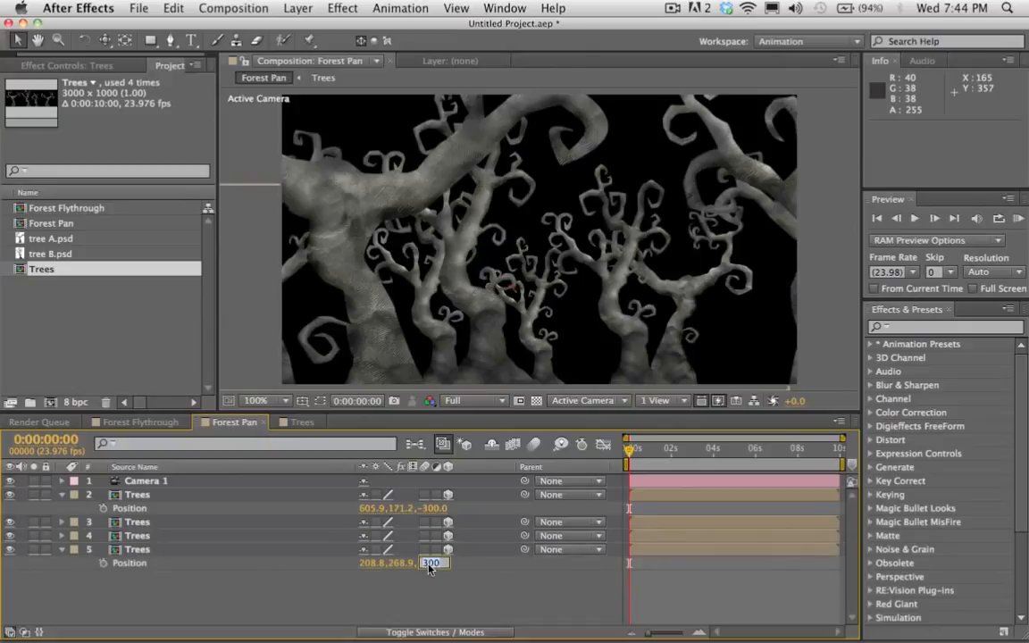
type("600")
key("Return")
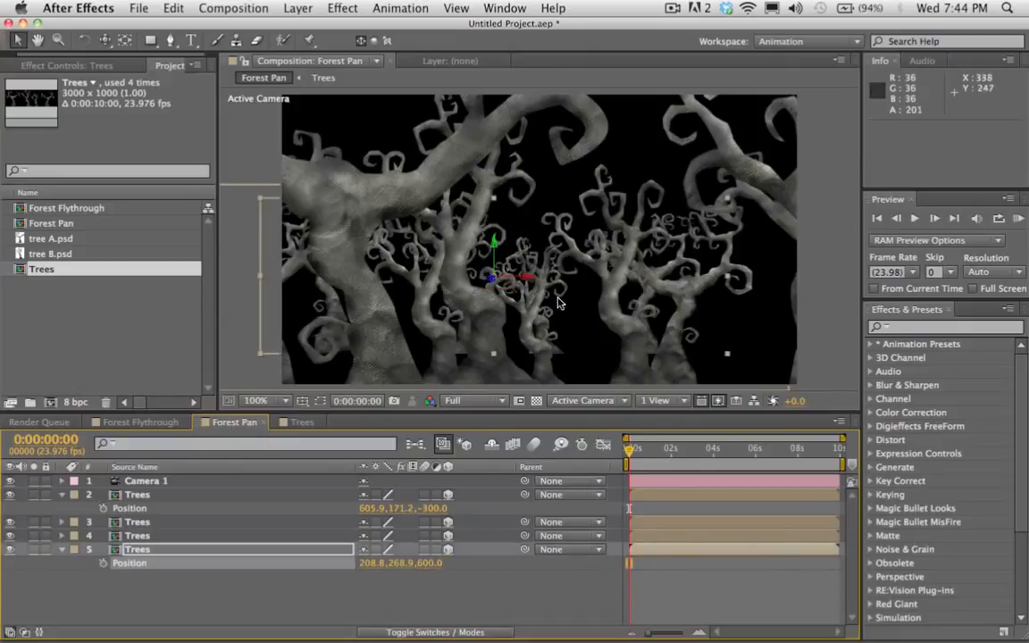
left_click_drag(513, 282, 714, 313)
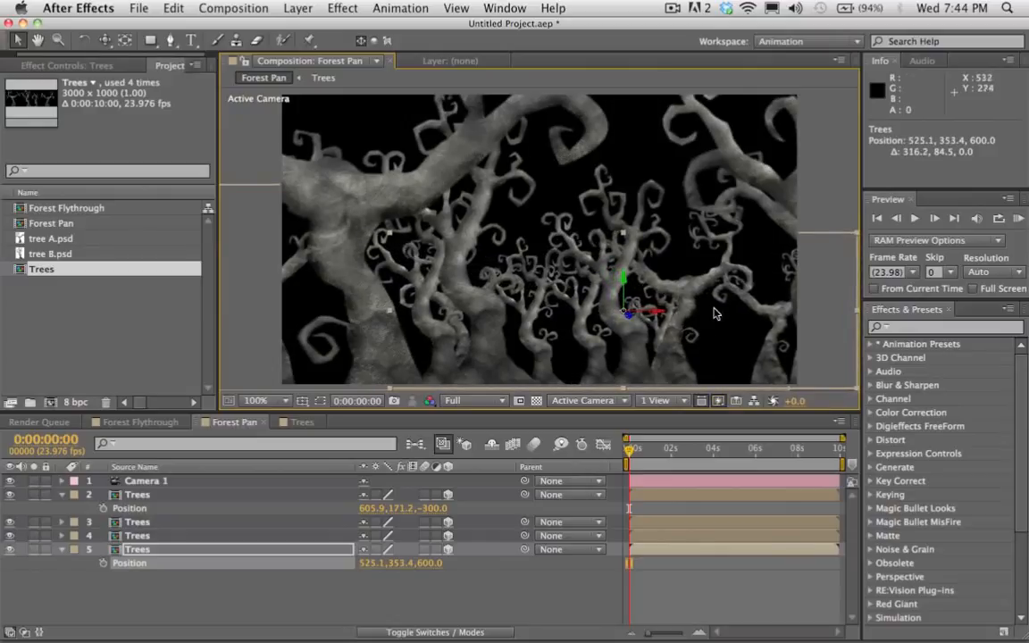
left_click_drag(616, 345, 665, 344)
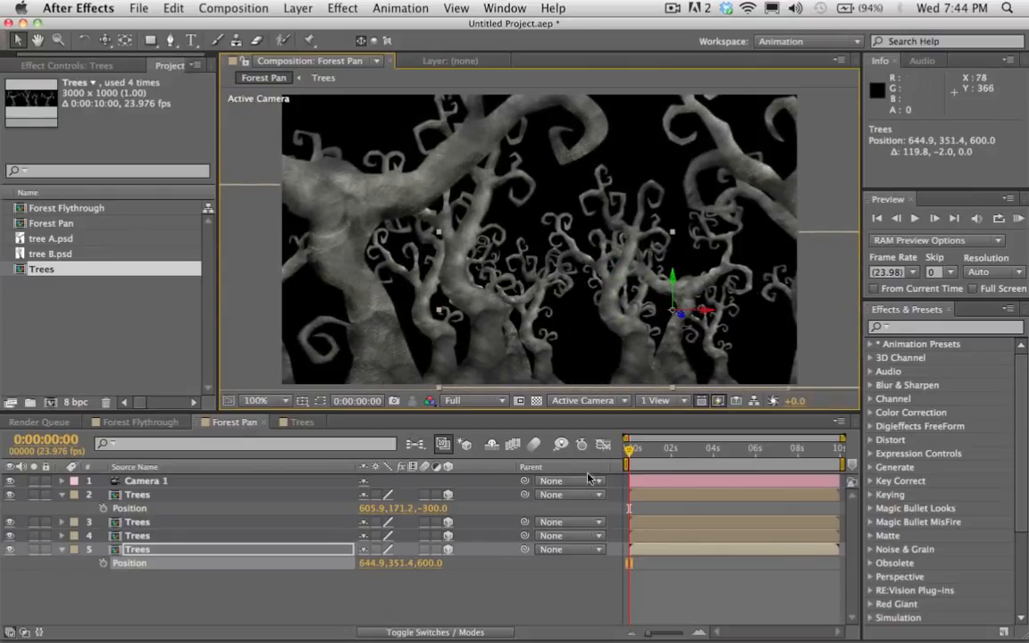
Start keyframing Camera 1's Position at 0:00:00:00.
left_click(143, 482)
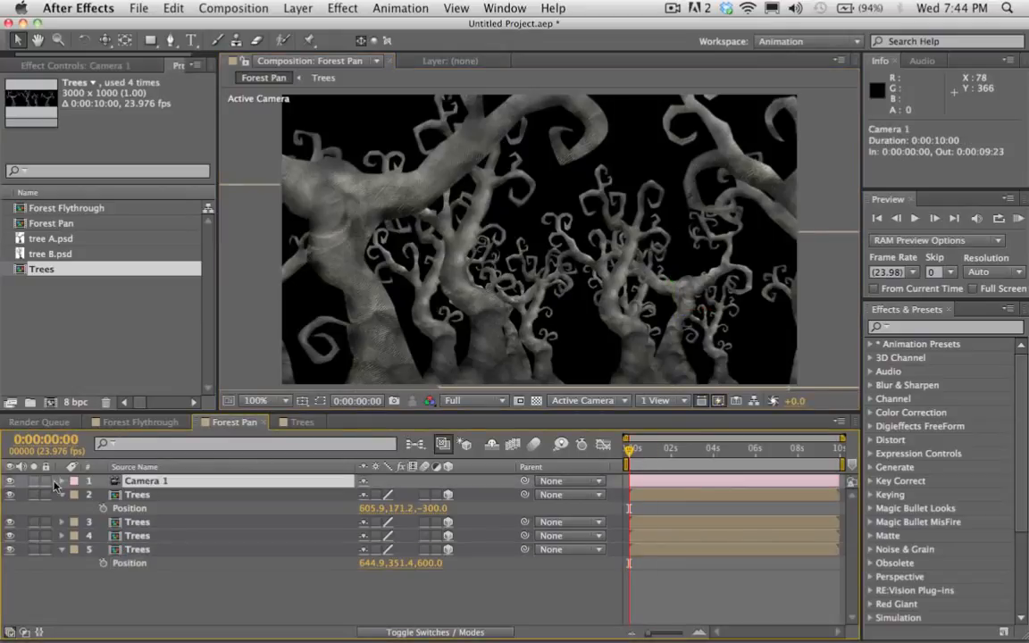
left_click(61, 481)
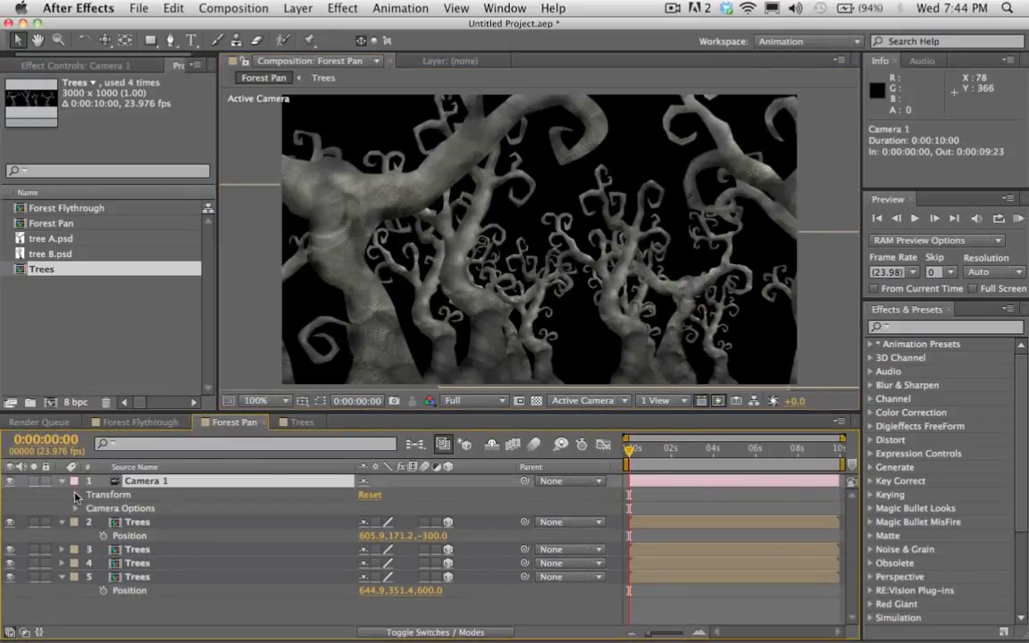
left_click(75, 493)
left_click(102, 508)
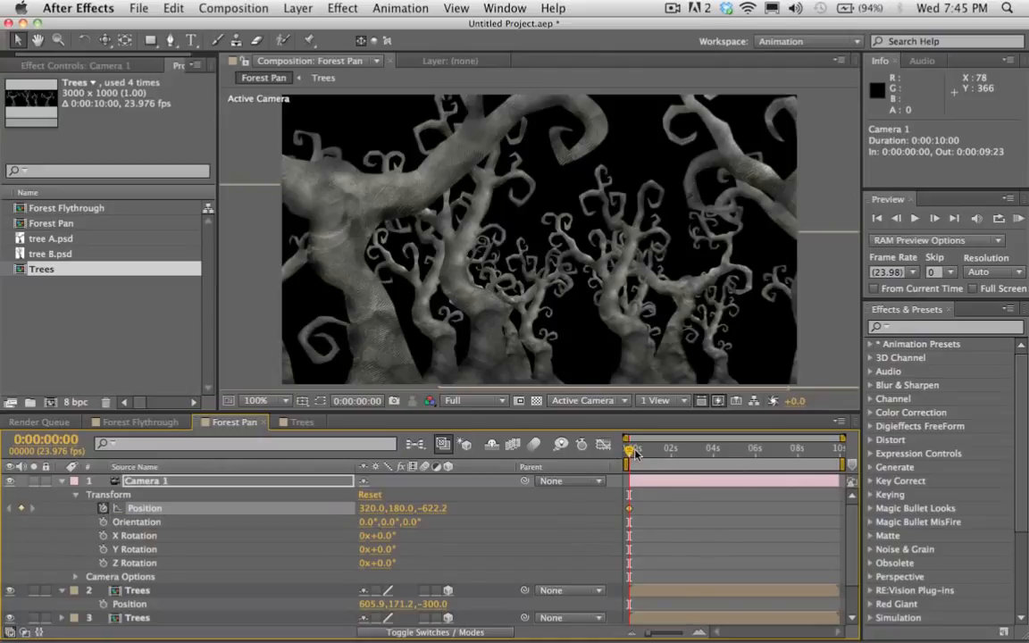
At 0:00:09:23, move Camera 1 sideways to an X position of about 1157.
left_click_drag(631, 452, 965, 465)
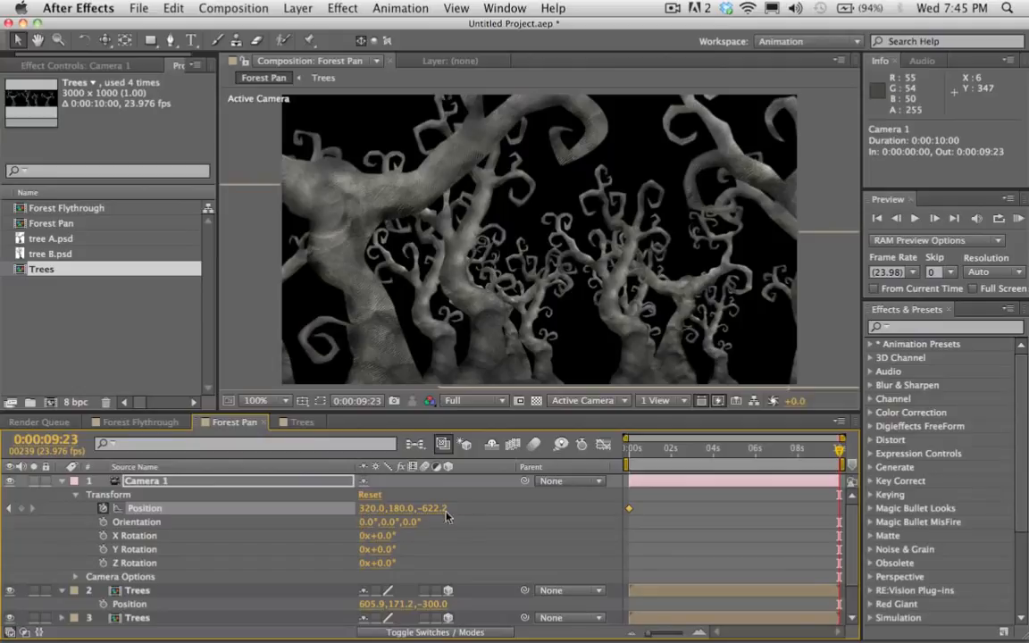
left_click_drag(432, 509, 471, 506)
key("super+z")
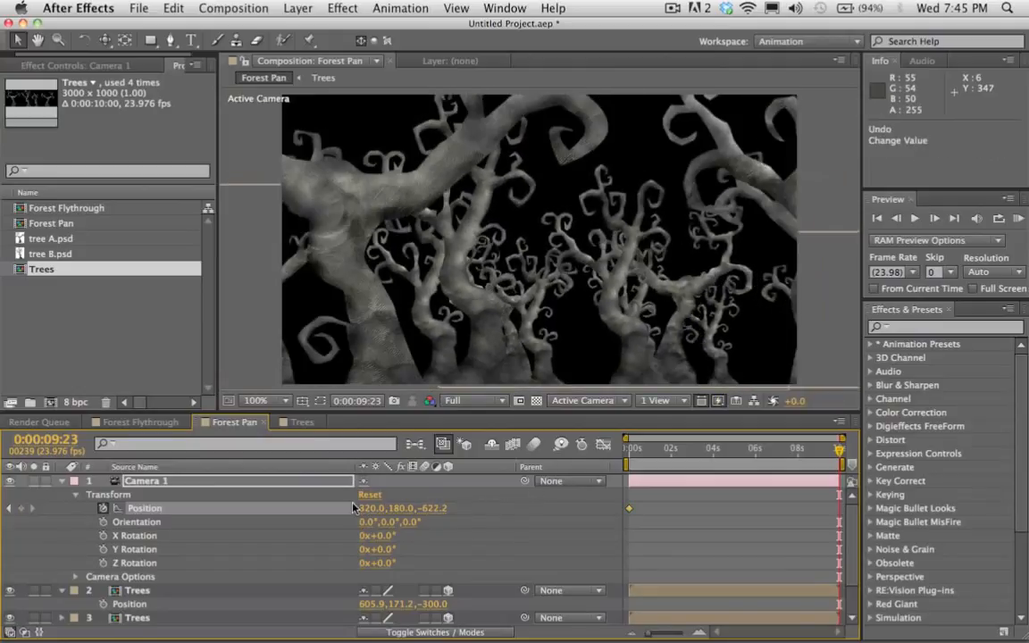
left_click_drag(375, 512, 1025, 492)
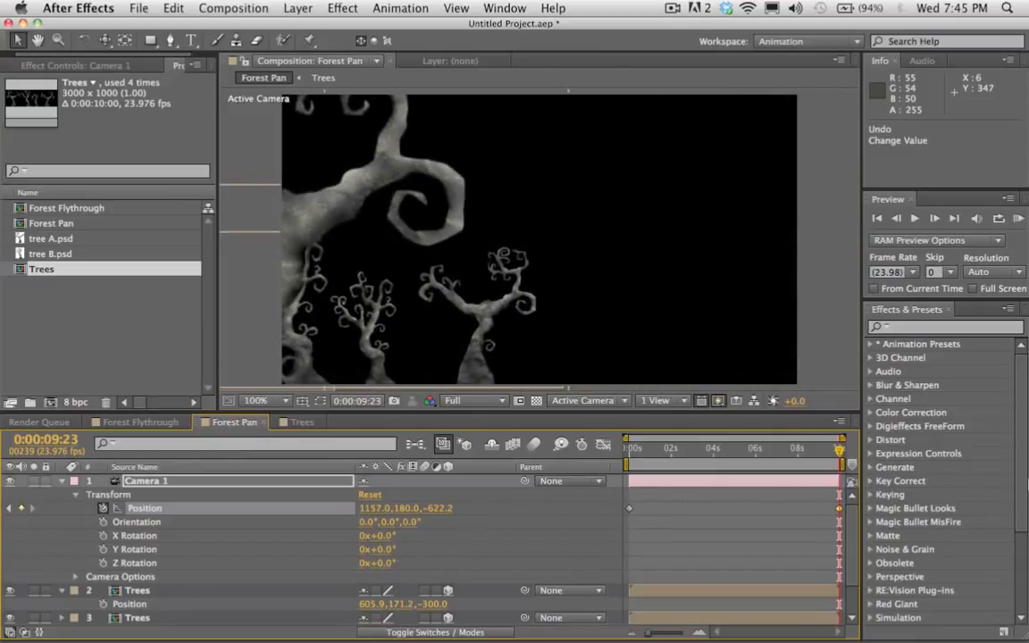
Play a RAM preview of the camera pan and return the playhead to the start.
left_click(1019, 218)
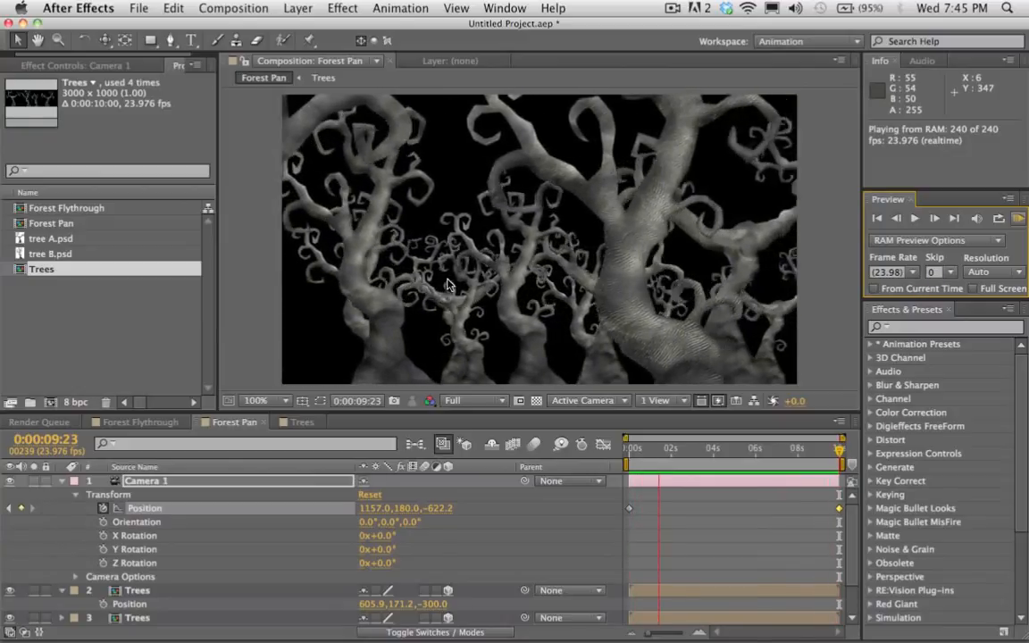
key("space")
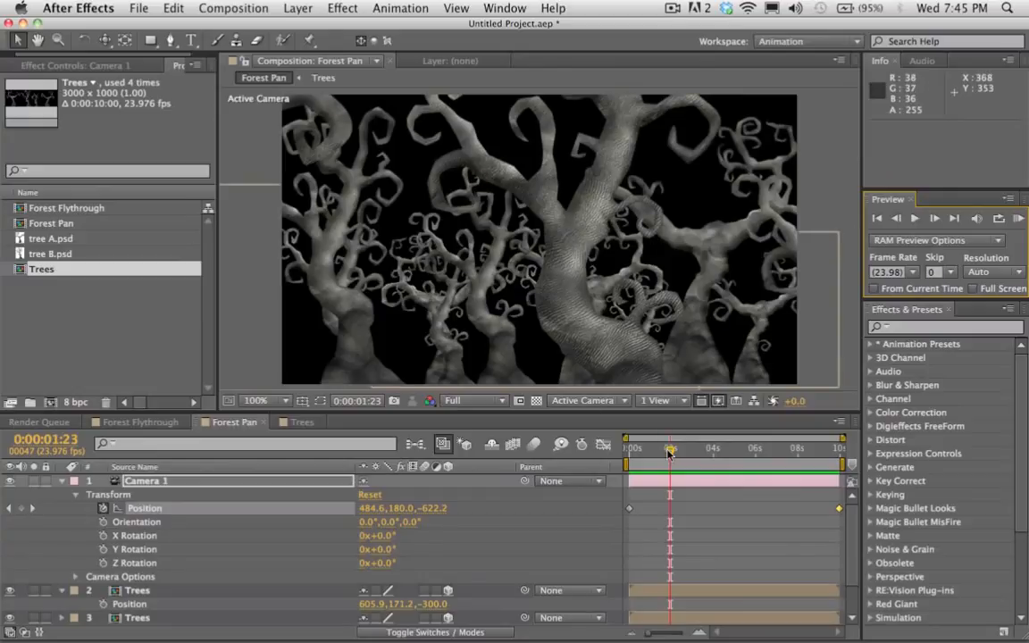
left_click_drag(659, 449, 536, 412)
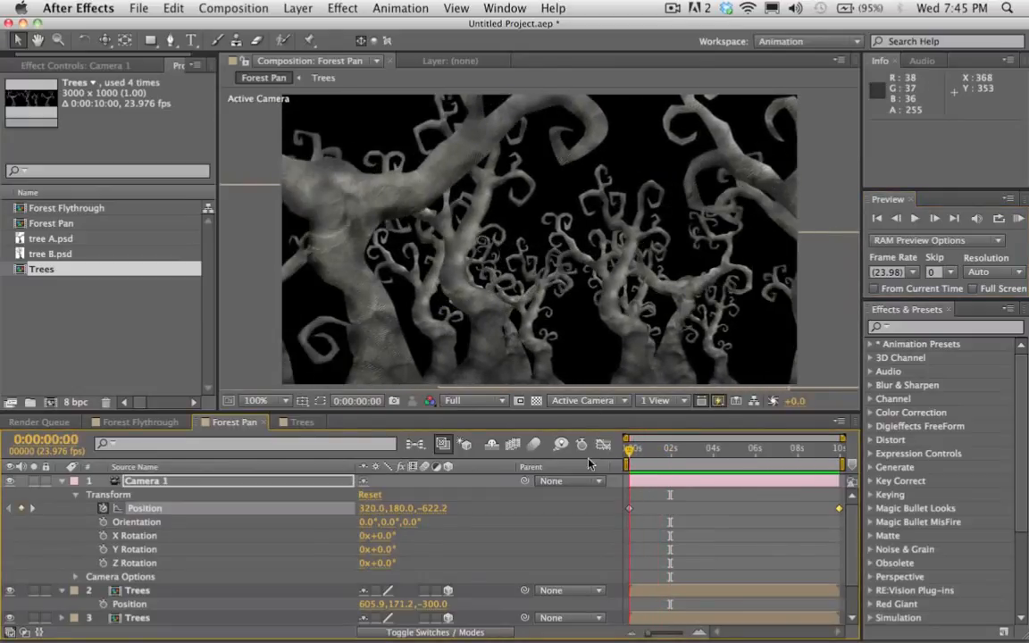
Turn on Depth of Field for Camera 1 and set its Aperture to 60 pixels.
left_click(154, 483)
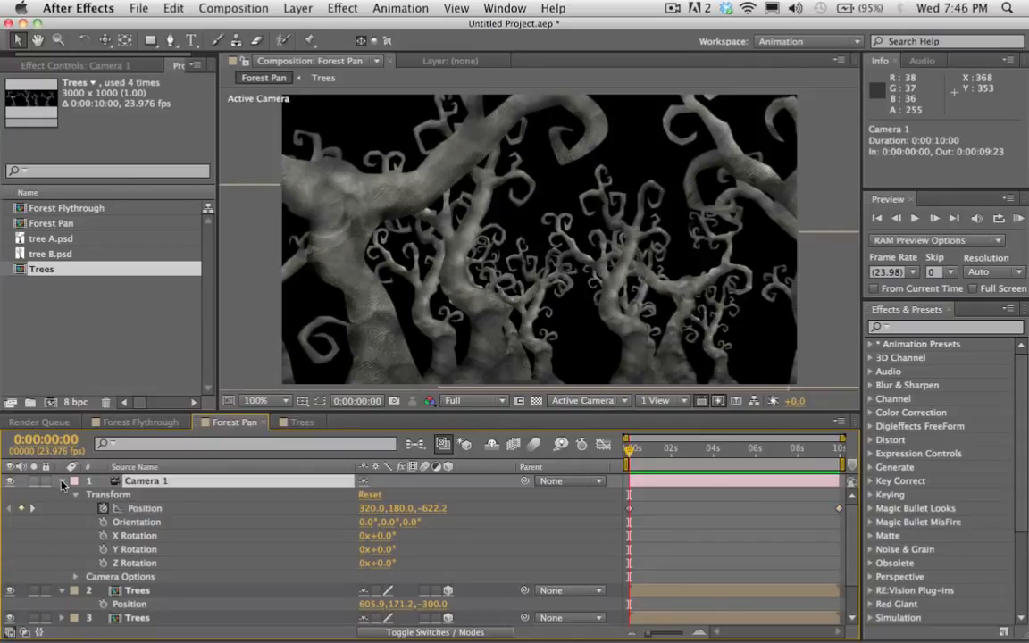
left_click(62, 483)
left_click(62, 482)
left_click(76, 496)
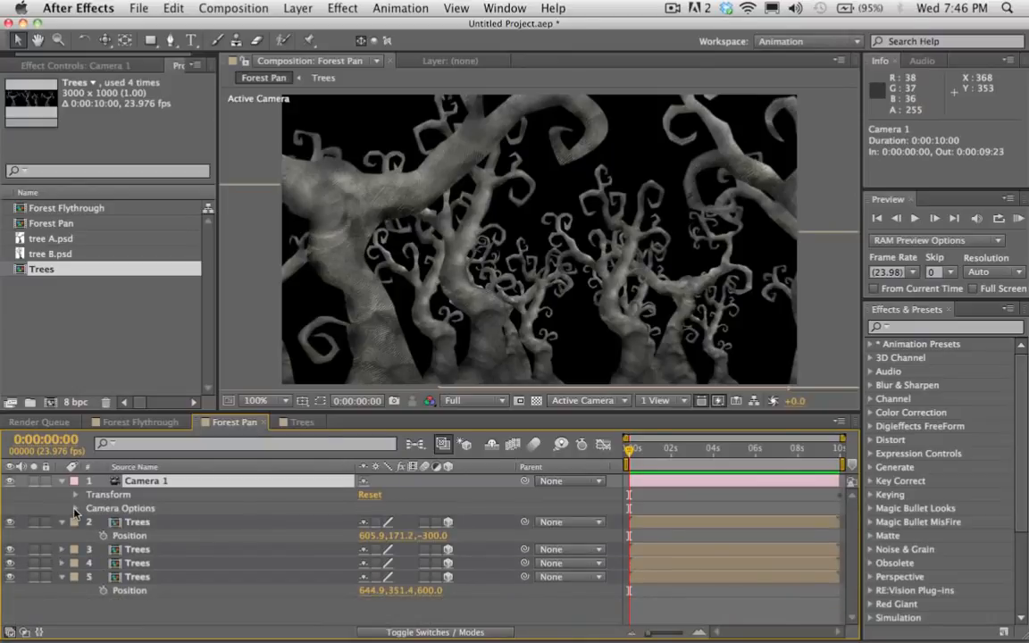
left_click(75, 508)
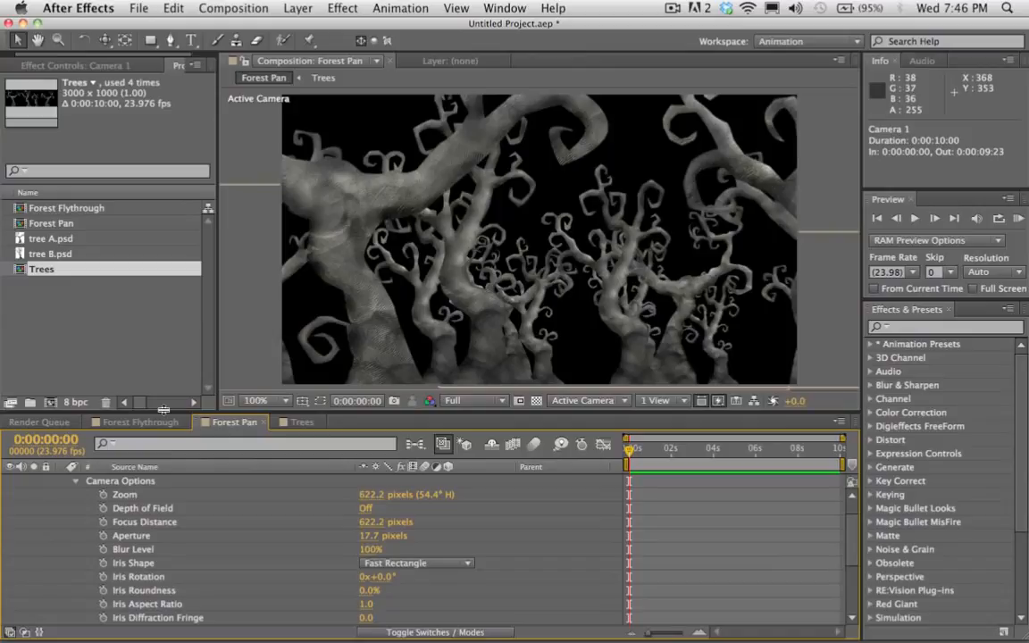
left_click(365, 509)
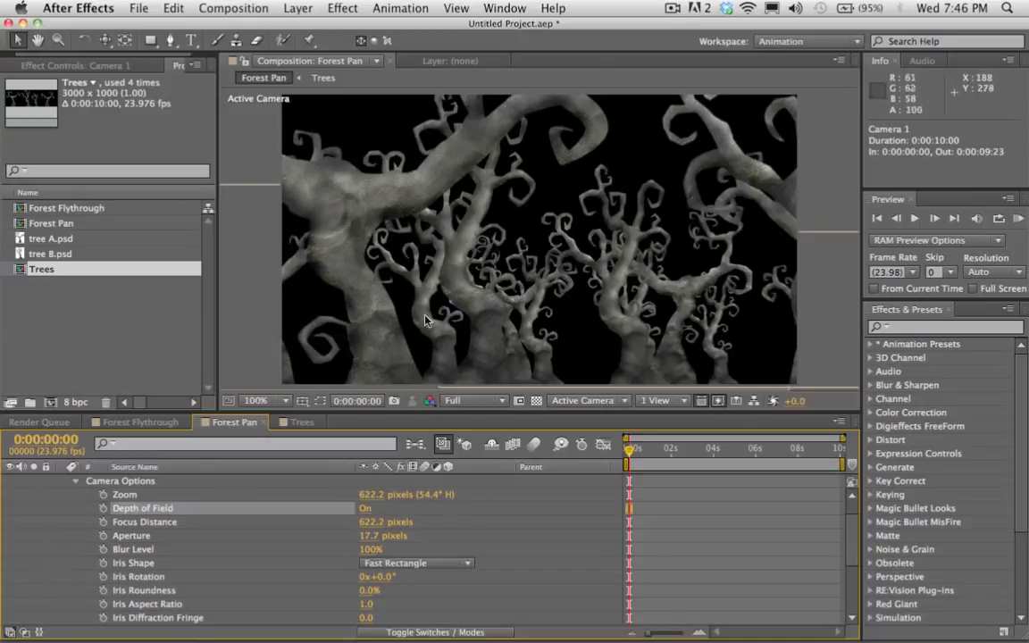
left_click(371, 535)
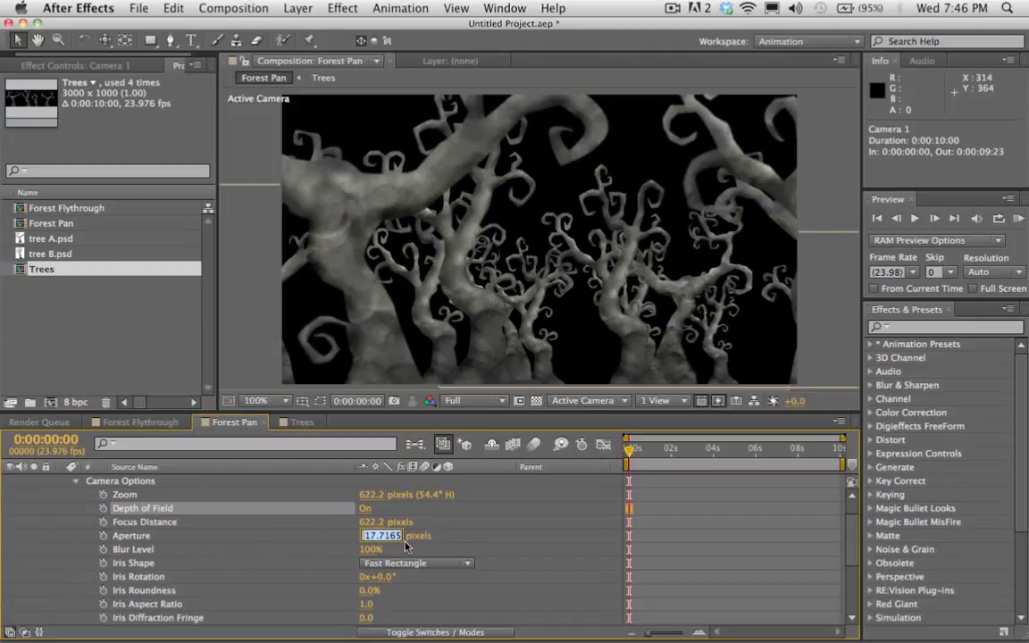
type("60")
key("Return")
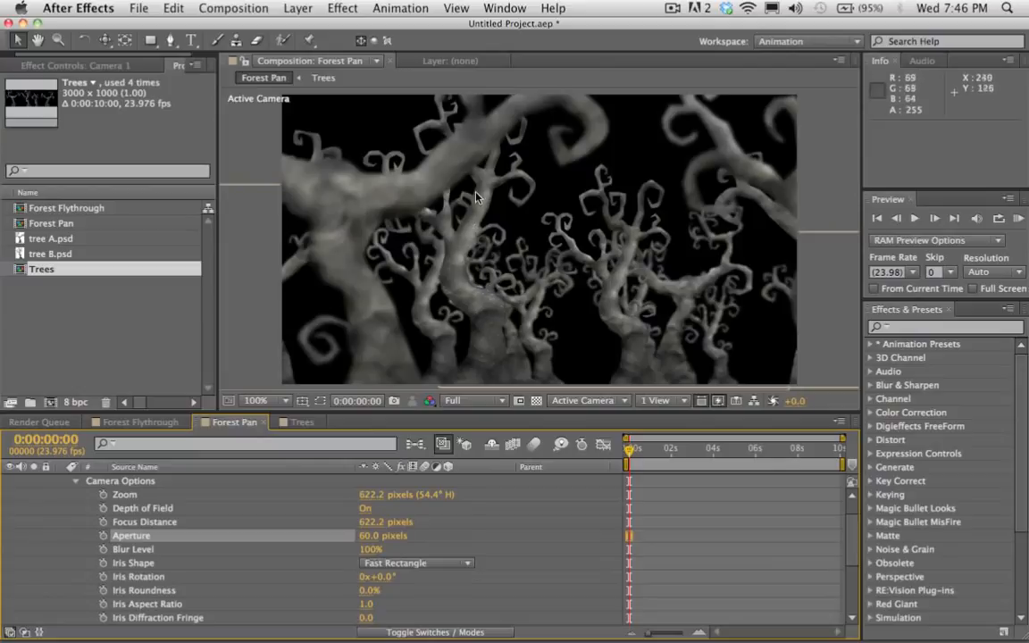
Switch to Custom View 1 and orbit around the scene to examine the camera and the staggered Trees layers from the side.
left_click(594, 401)
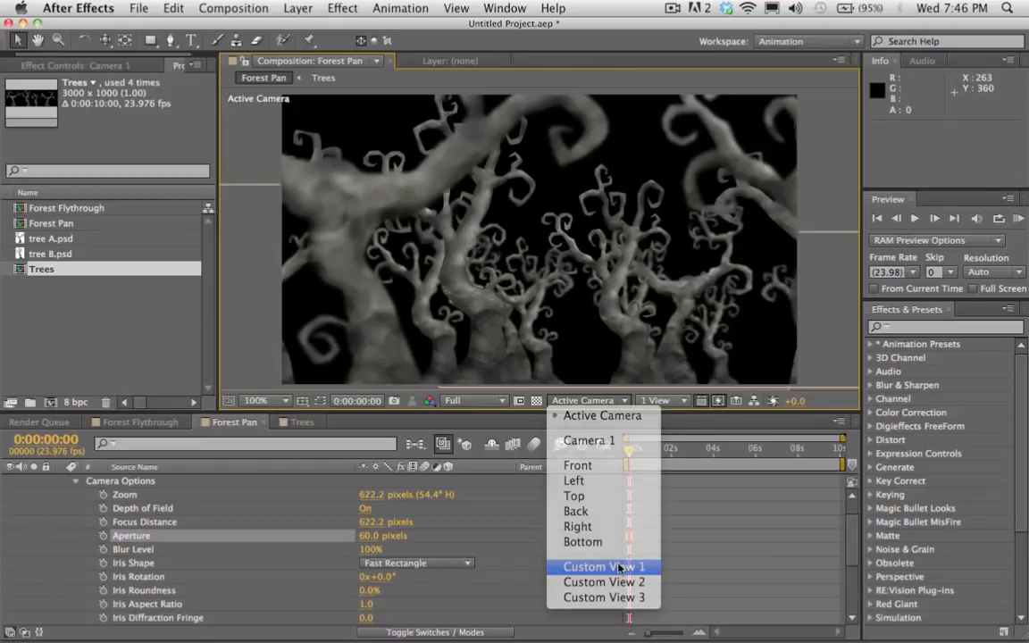
left_click(620, 568)
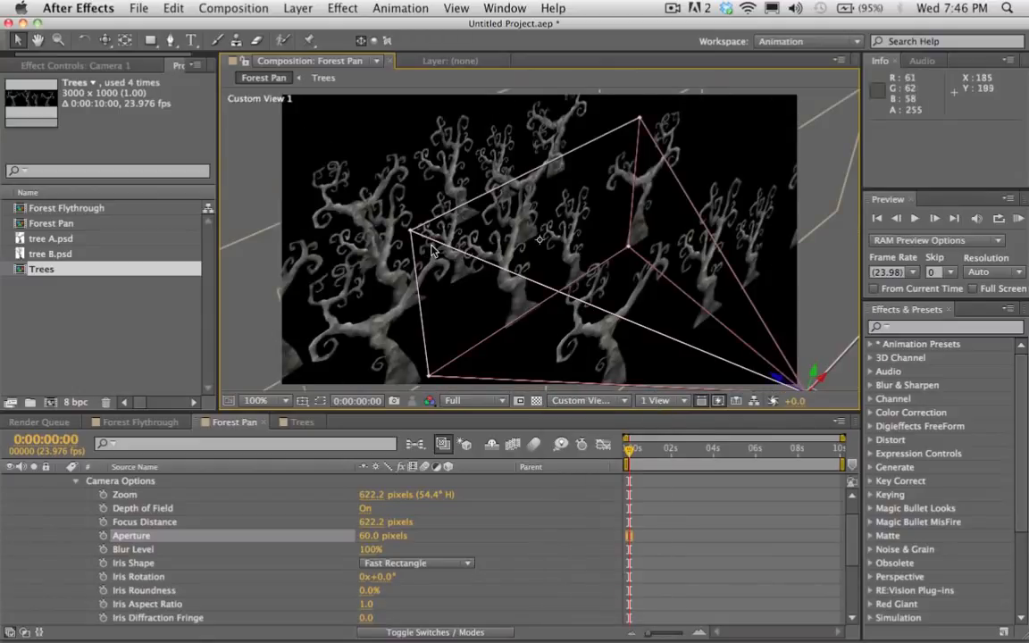
mouse_move(109, 41)
left_mouse_down()
mouse_move(111, 27)
mouse_move(120, 44)
left_mouse_up()
mouse_move(540, 240)
left_mouse_down()
mouse_move(558, 267)
mouse_move(539, 240)
left_mouse_up()
left_click_drag(665, 323, 651, 320)
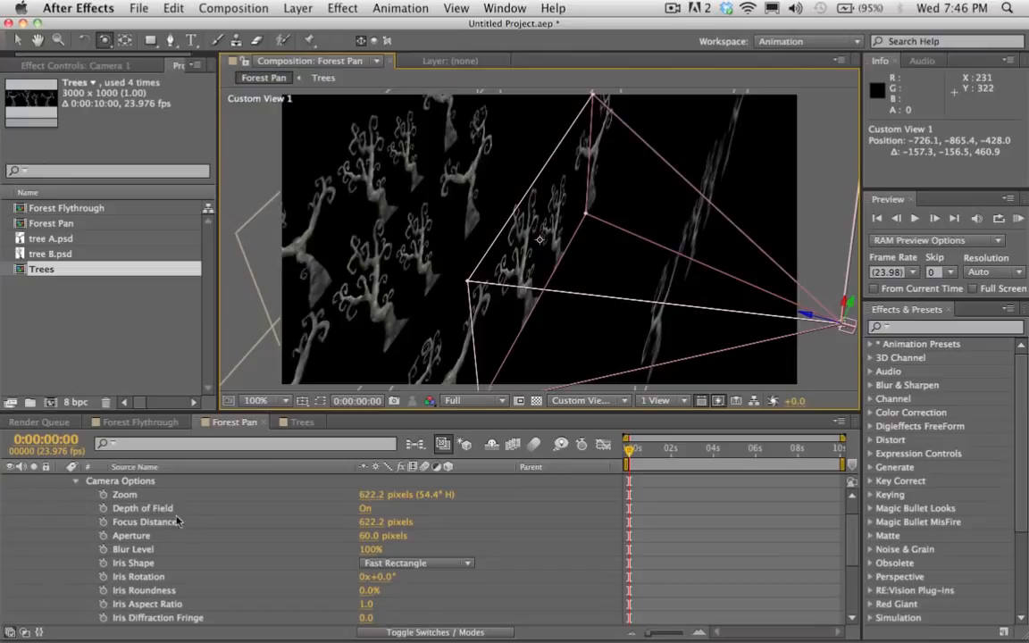
Try nearer and farther focus planes, settle Camera 1's Focus Distance at about 623.2 pixels and return to the Active Camera view.
left_click(143, 523)
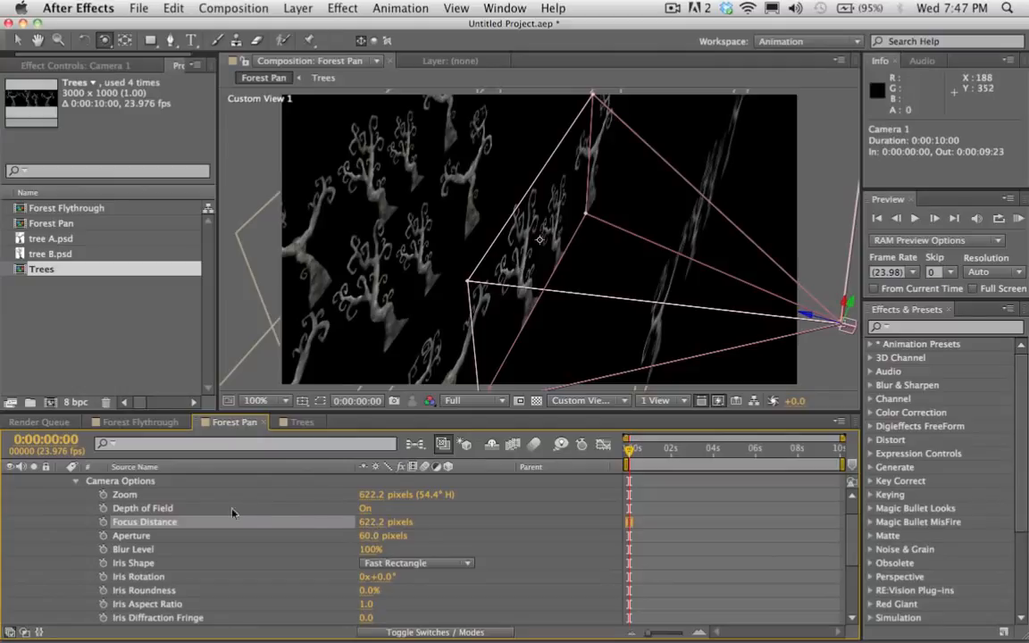
left_click_drag(373, 522, 396, 257)
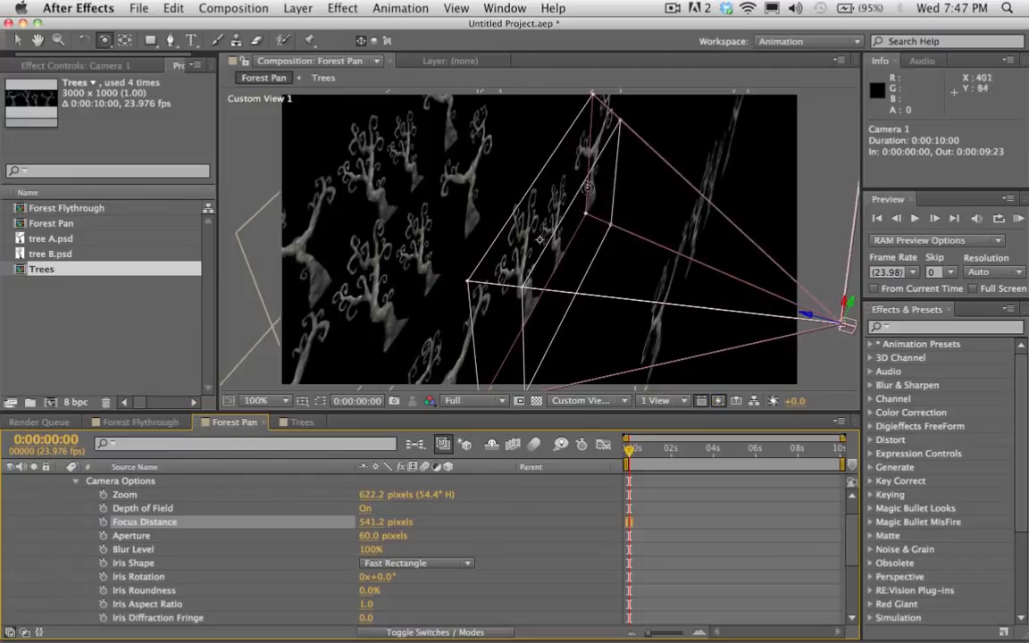
left_click_drag(366, 524, 437, 304)
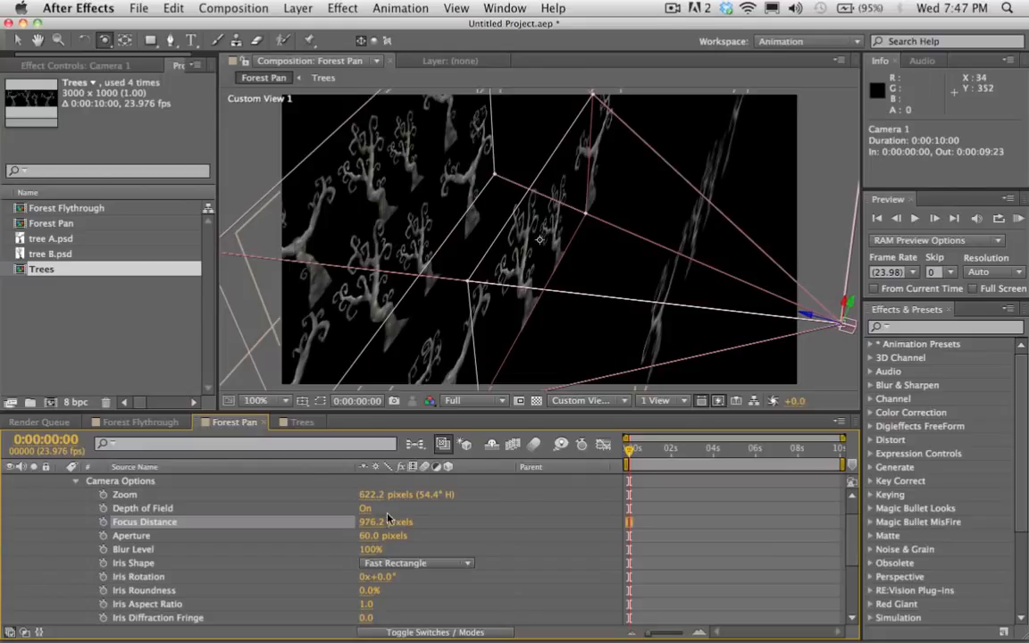
left_click_drag(381, 521, 42, 474)
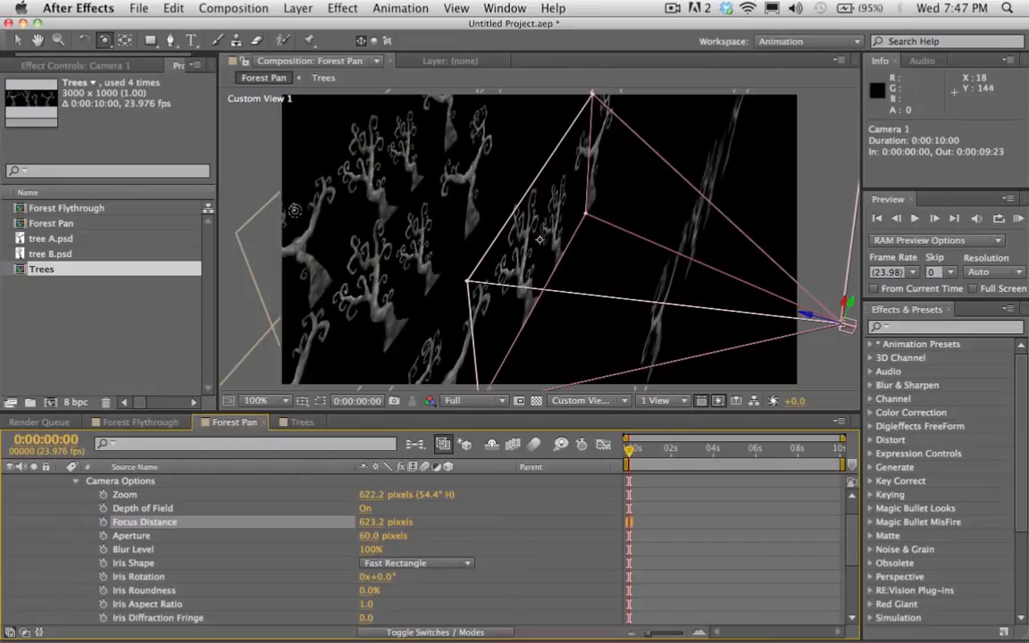
left_click(590, 401)
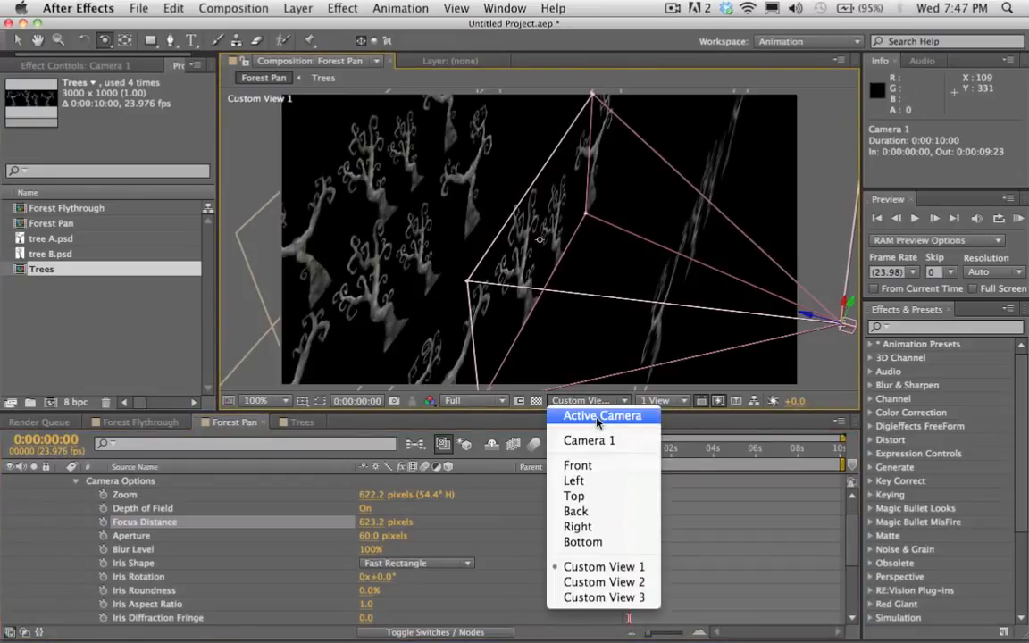
left_click(601, 416)
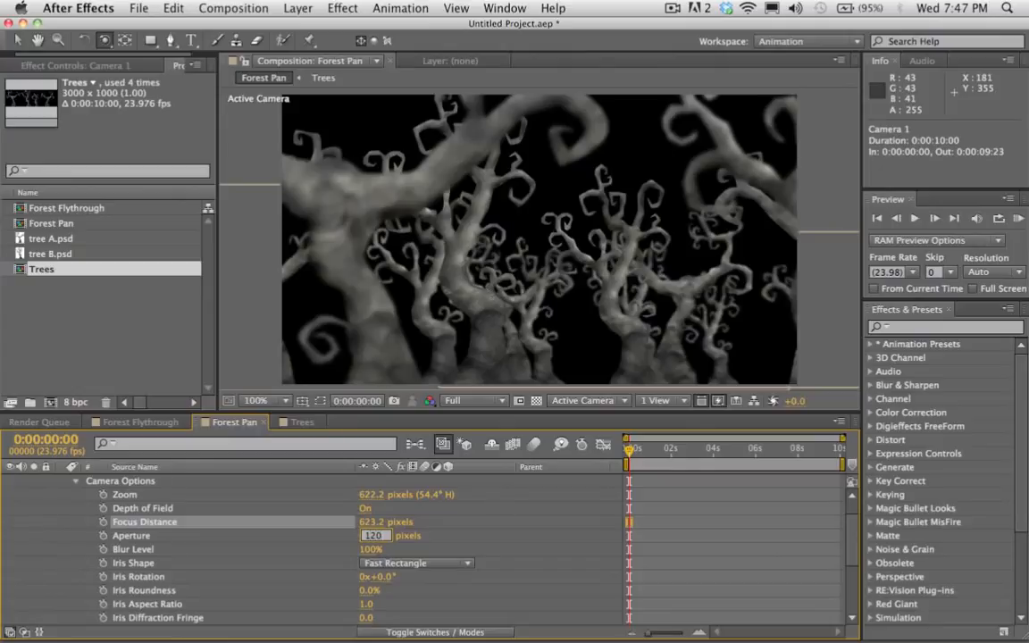
Set Camera 1's Aperture to 150 pixels and play a RAM preview of the stronger blur.
key("Return")
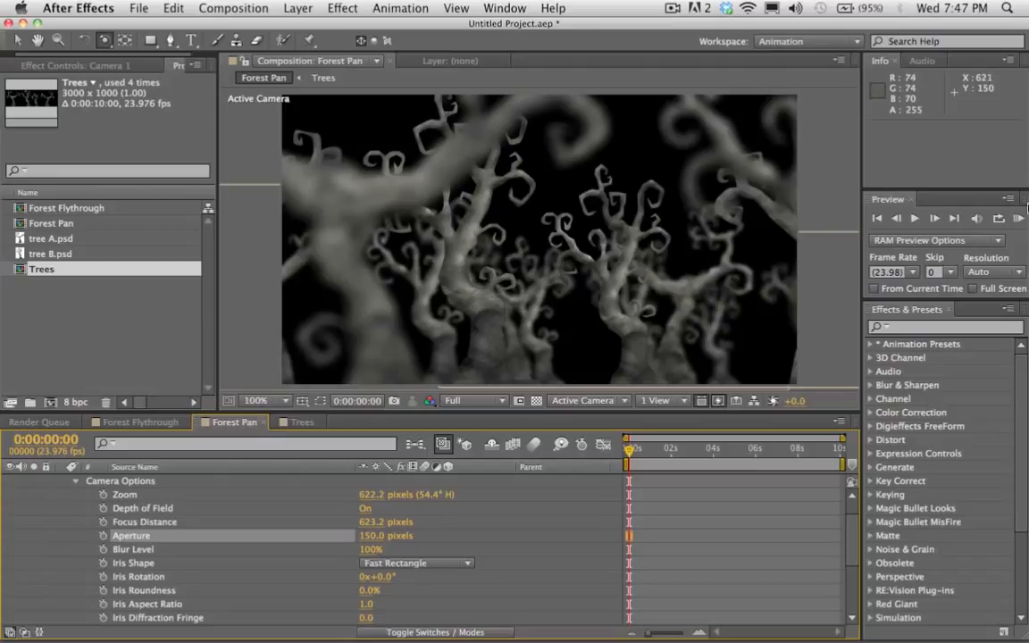
left_click(1019, 218)
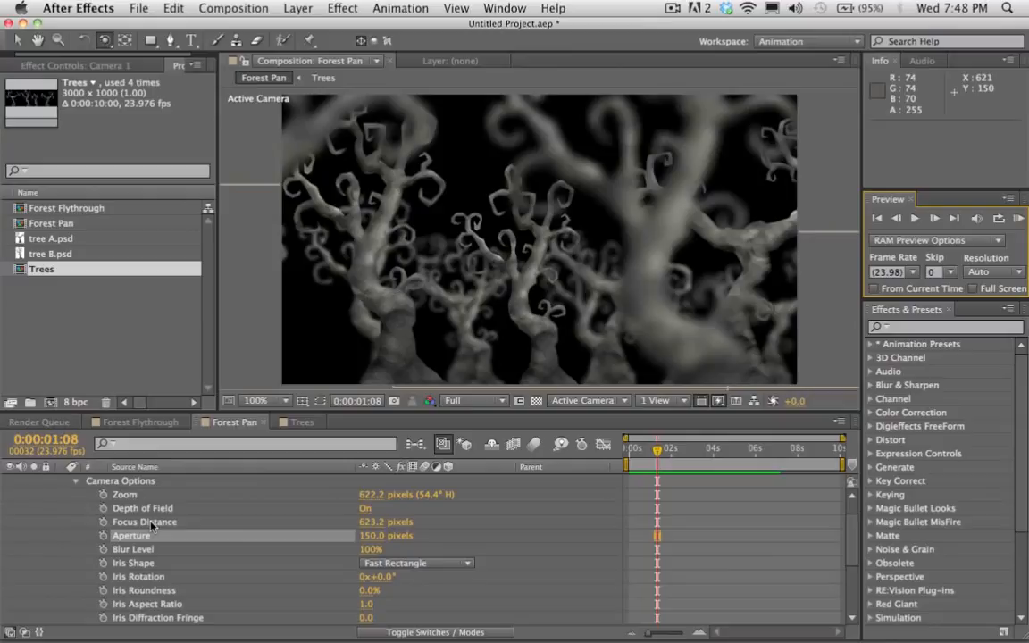
Try a farther focus plane and bring Camera 1's Focus Distance in to 328.2 pixels on the foreground tree.
left_click(152, 523)
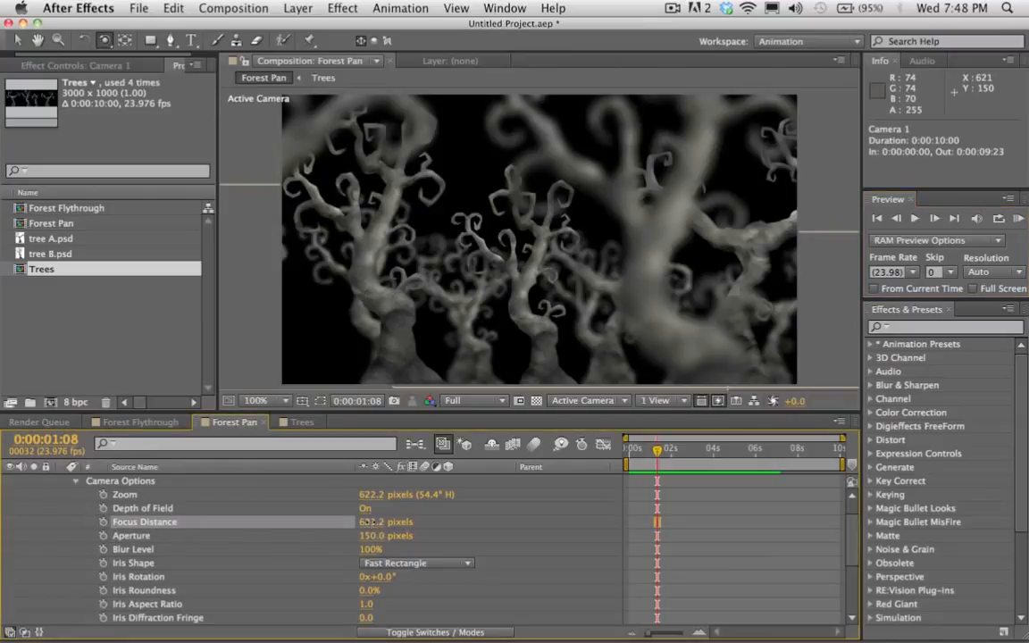
left_click_drag(368, 523, 451, 510)
left_click_drag(515, 503, 649, 494)
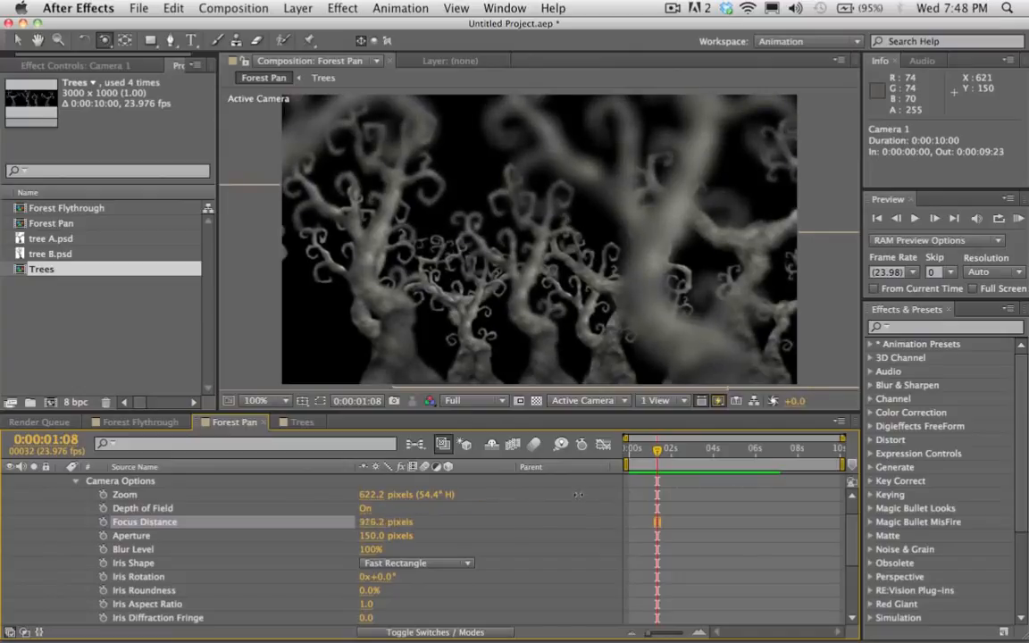
left_click_drag(578, 494, 113, 500)
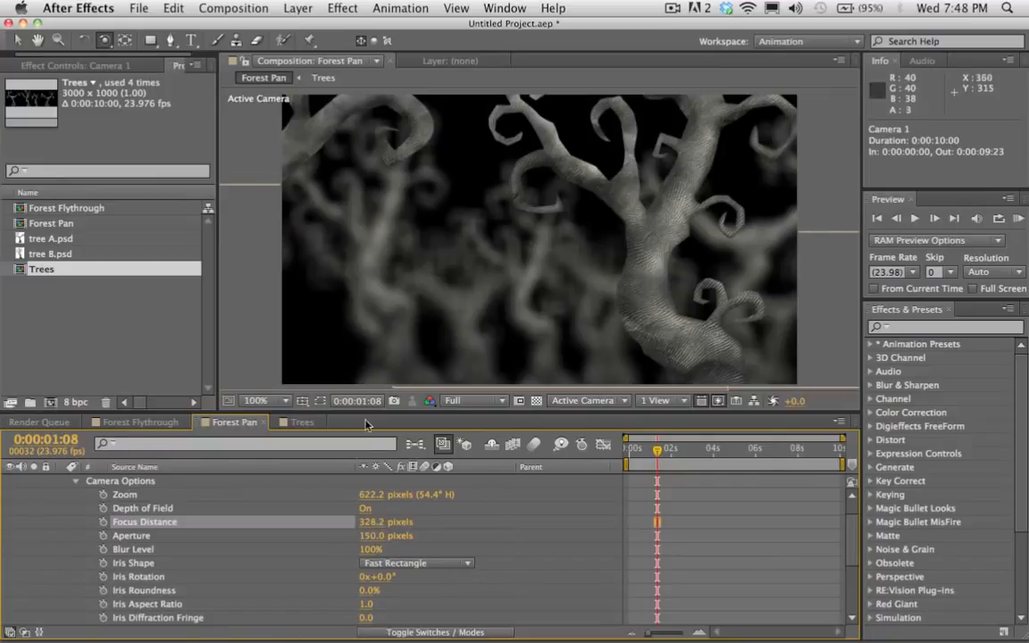
Switch to the Top view at 50% and examine the camera's focus plane against the staggered Trees layers.
left_click(571, 406)
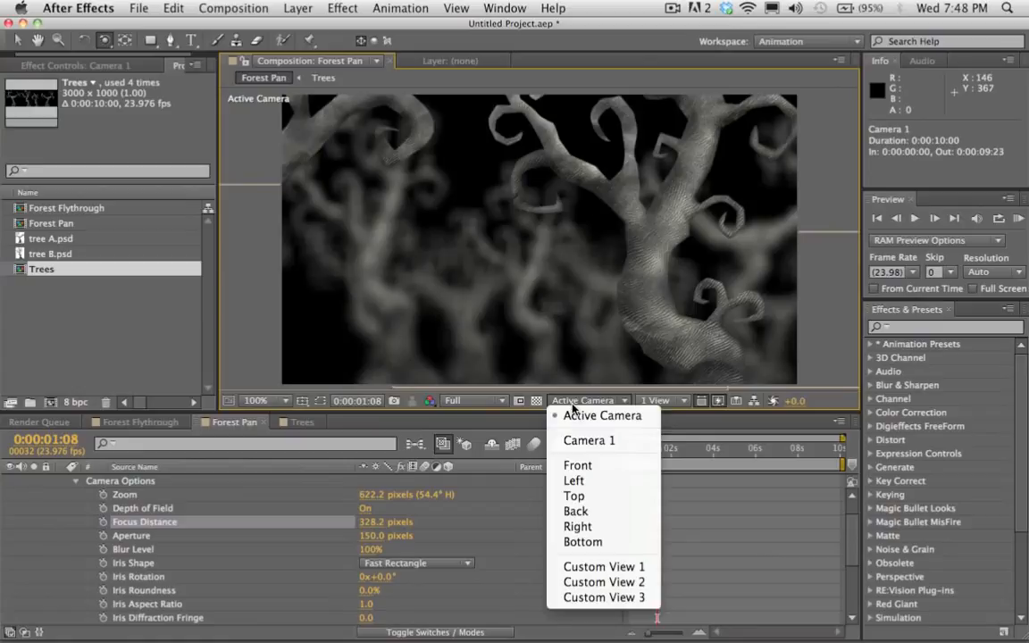
left_click(576, 496)
key("space")
left_click_drag(501, 308, 511, 257)
left_click(261, 401)
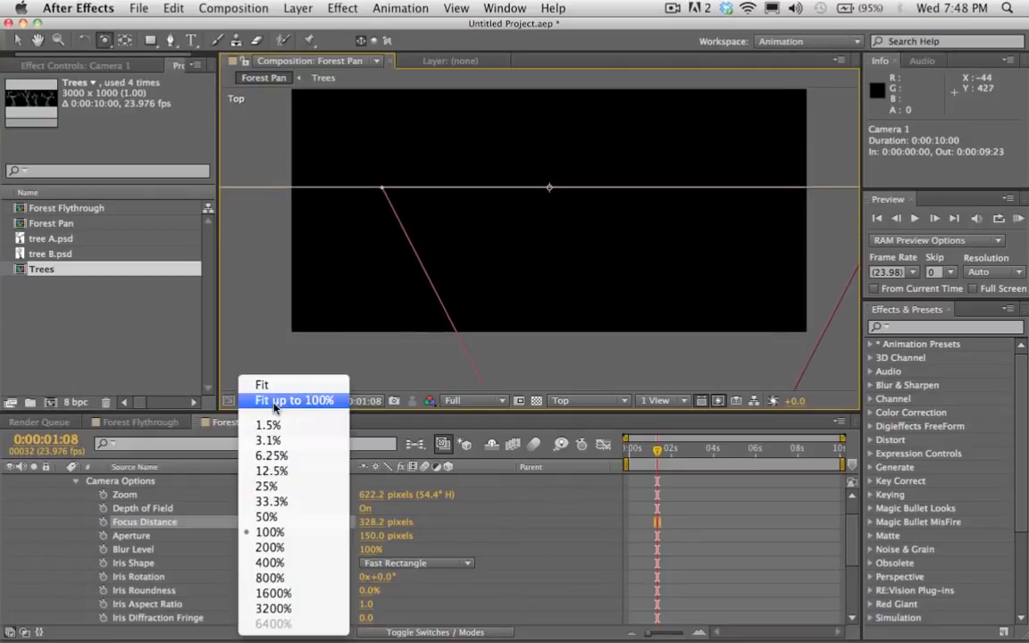
left_click(266, 516)
key("space")
left_click_drag(535, 280, 518, 129)
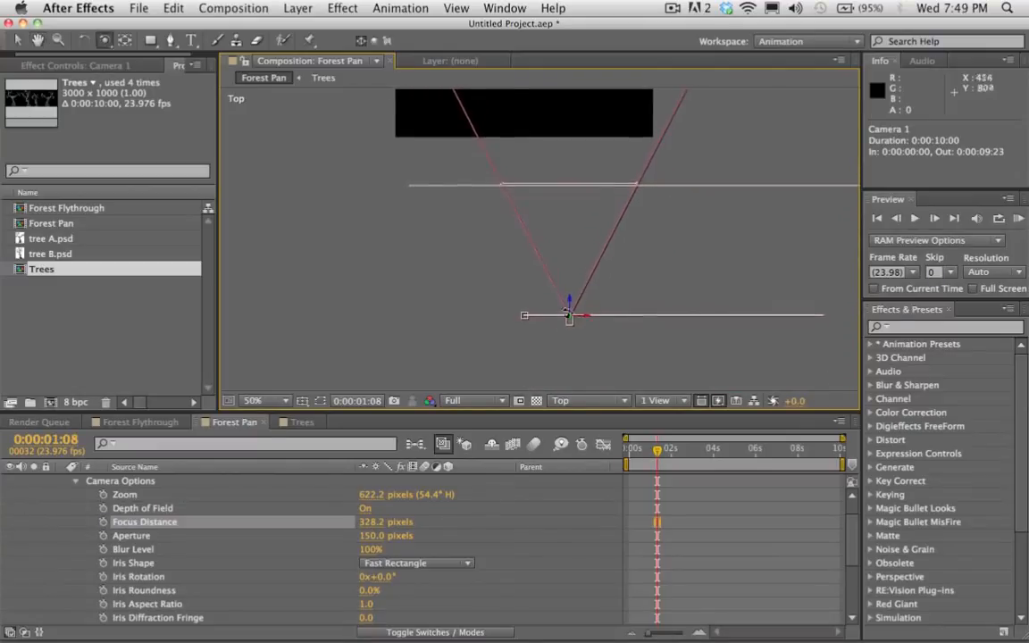
left_click_drag(575, 242, 536, 304)
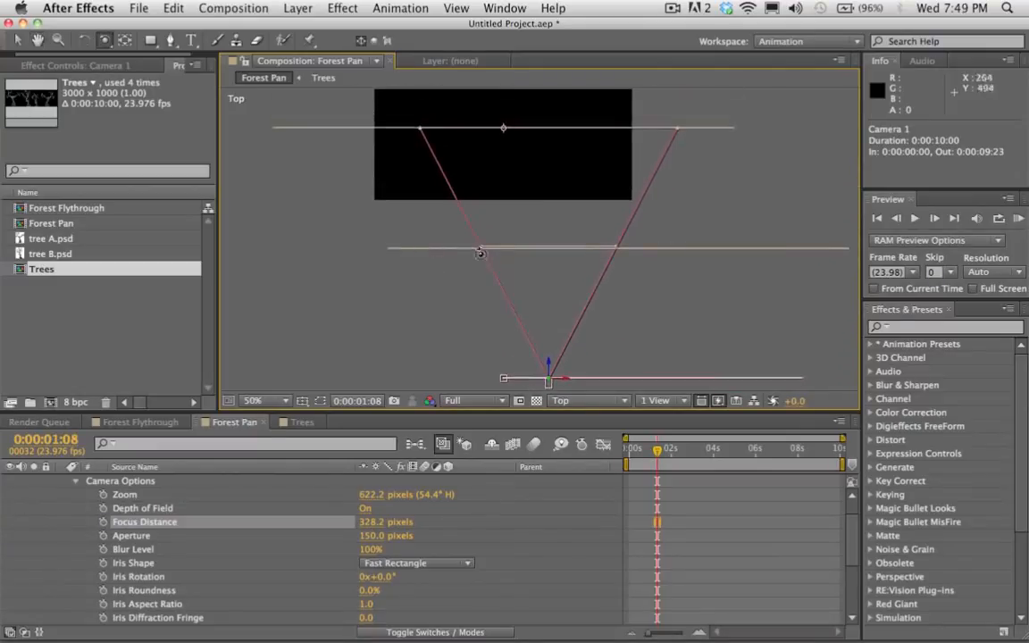
left_click_drag(509, 247, 504, 277)
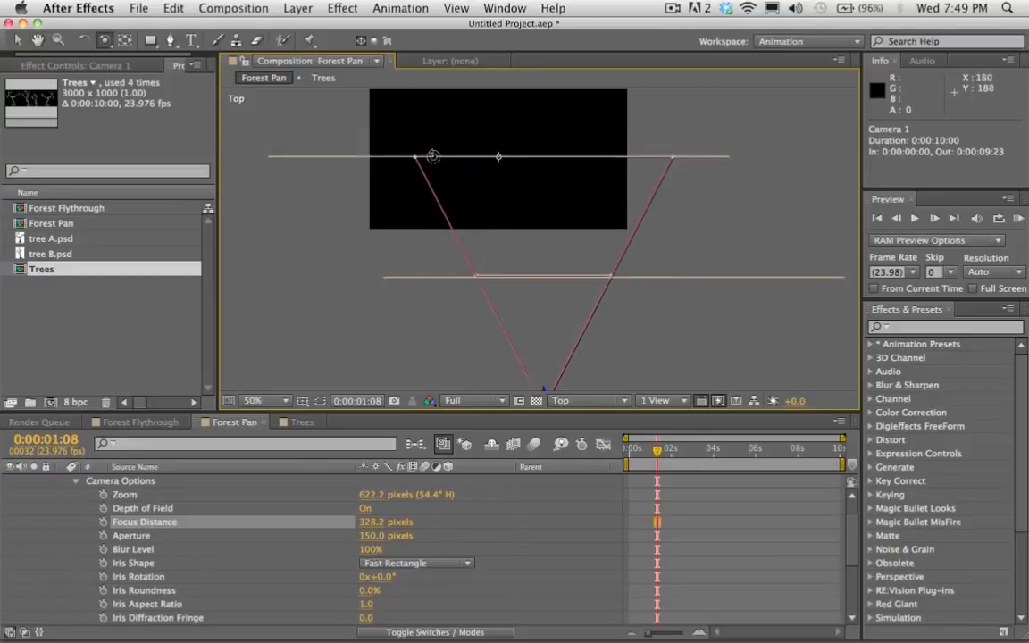
left_click_drag(439, 155, 467, 330)
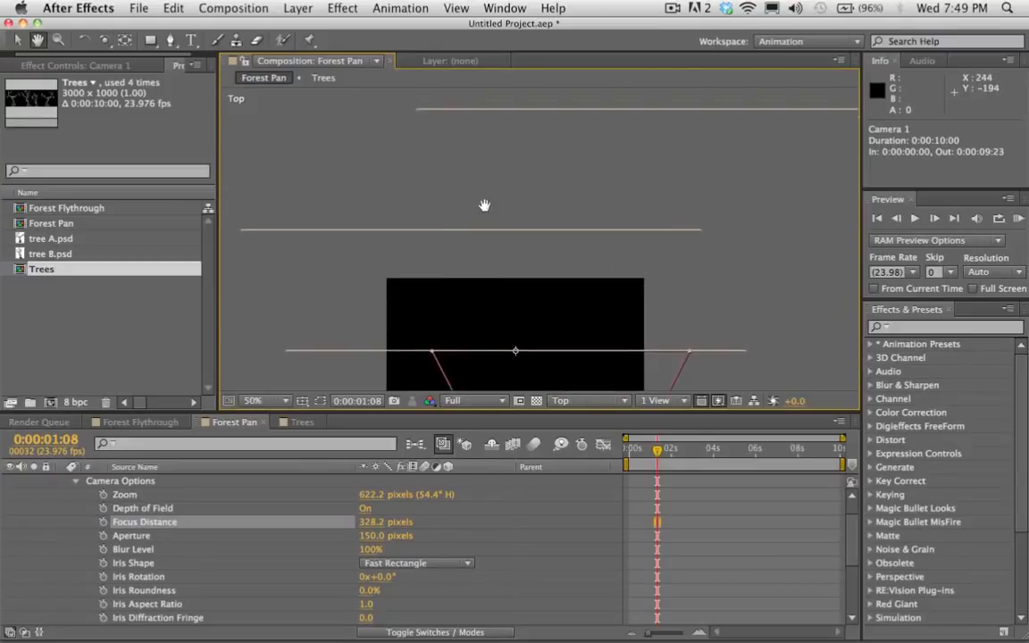
left_click_drag(482, 209, 498, 192)
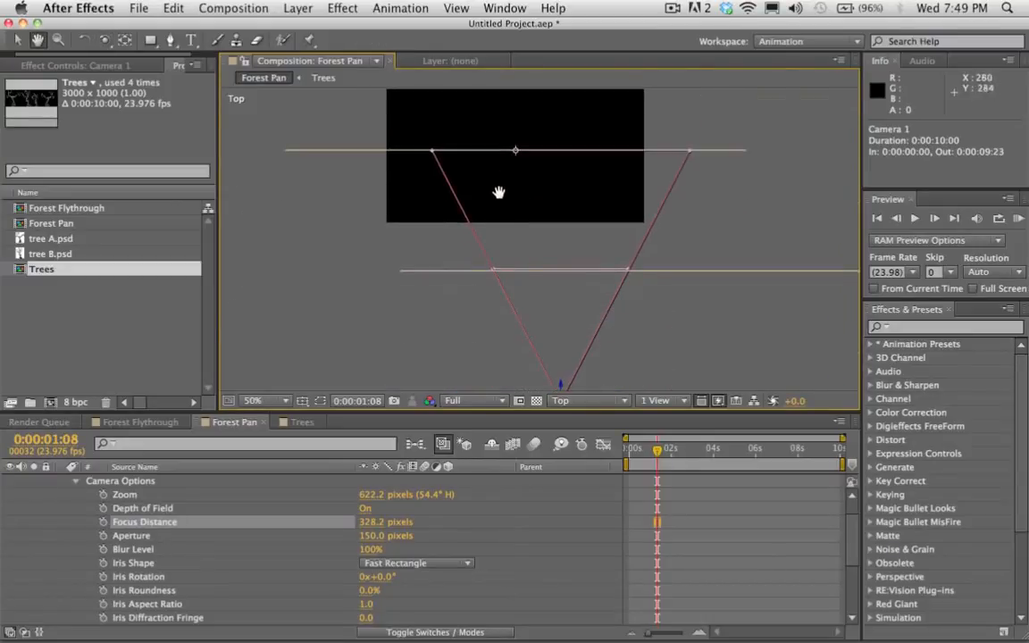
Align the focus plane with the nearest Trees layer by setting Focus Distance to 322.2 pixels in the enlarged Top view.
key("period")
left_click_drag(521, 307, 542, 244)
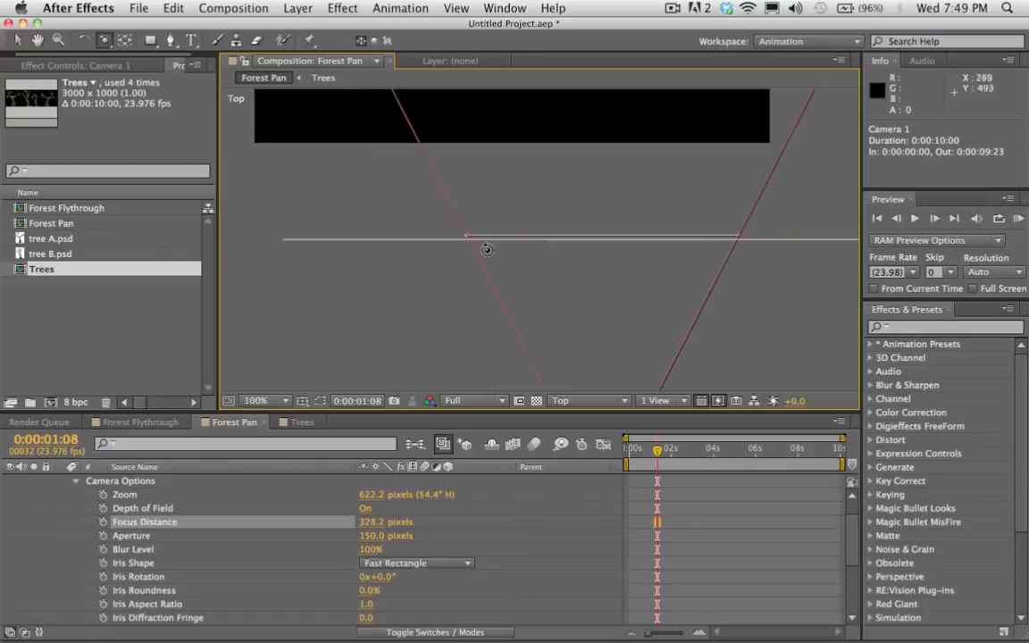
key("period")
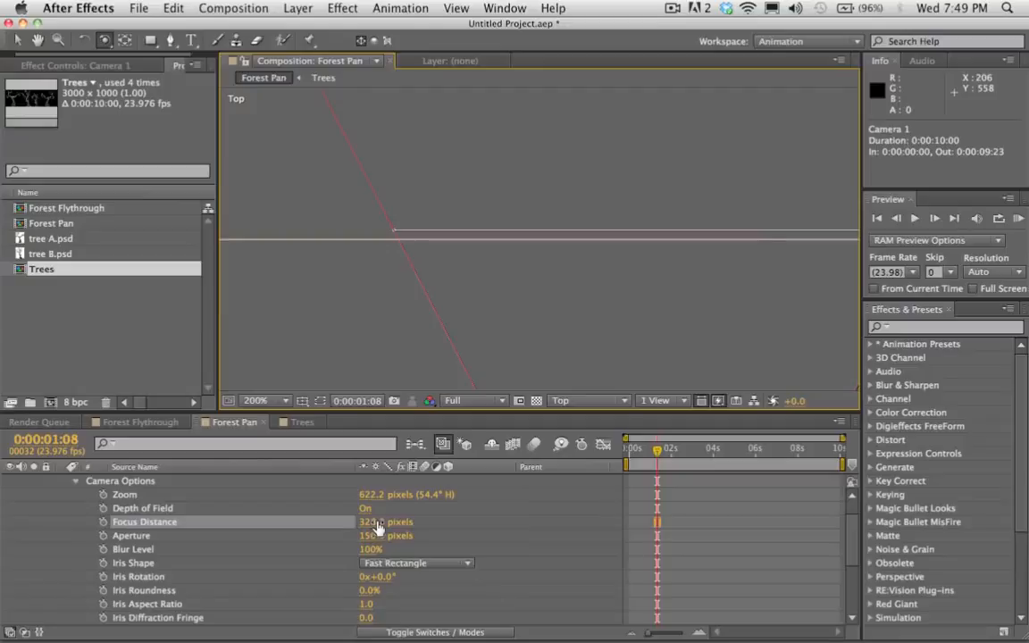
mouse_move(377, 528)
left_mouse_down()
mouse_move(387, 528)
mouse_move(368, 521)
left_mouse_up()
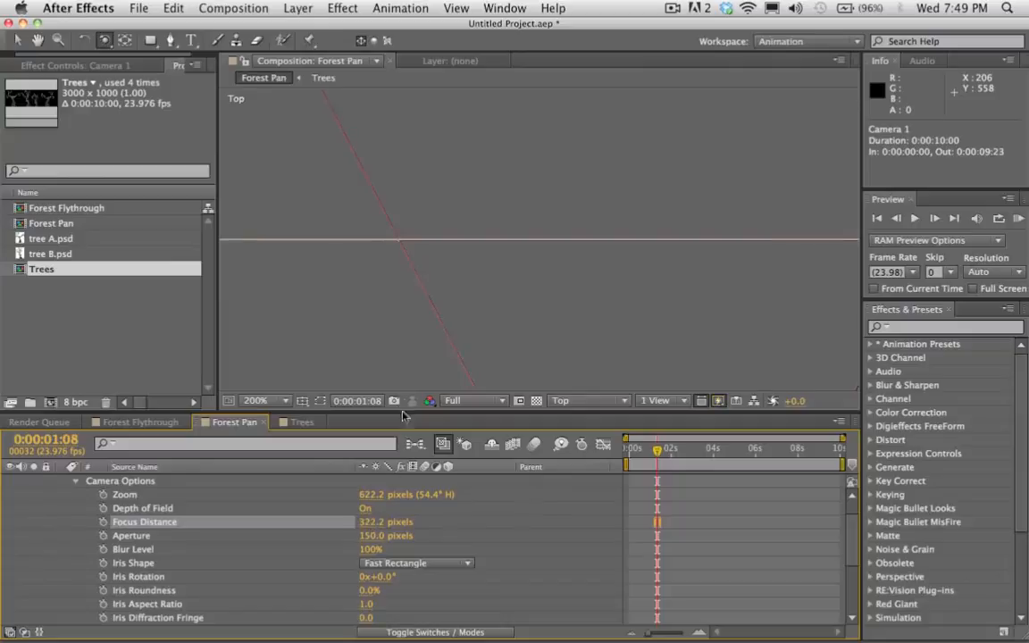
Return to the Active Camera view at 100% and play a RAM preview of the pan.
left_click(574, 404)
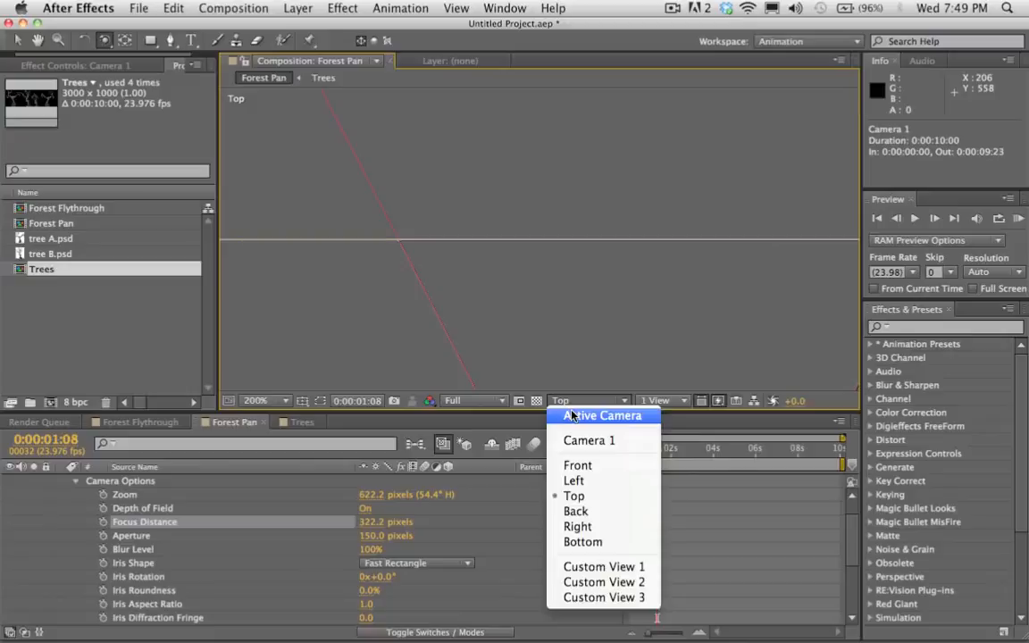
left_click(572, 416)
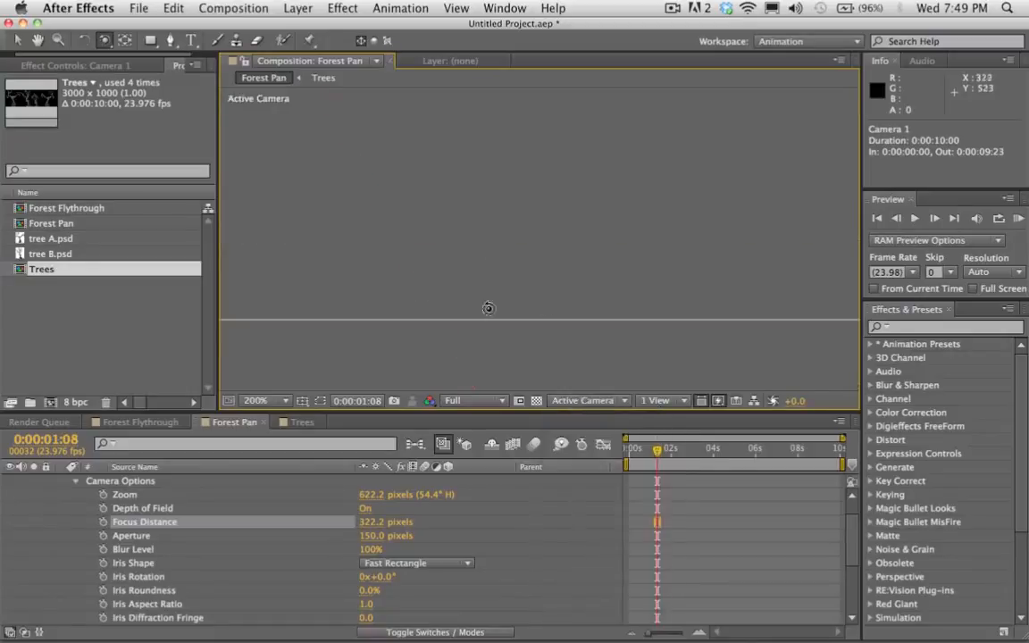
left_click_drag(520, 297, 547, 308)
scroll(528, 264, "down", 2)
scroll(533, 275, "up", 1)
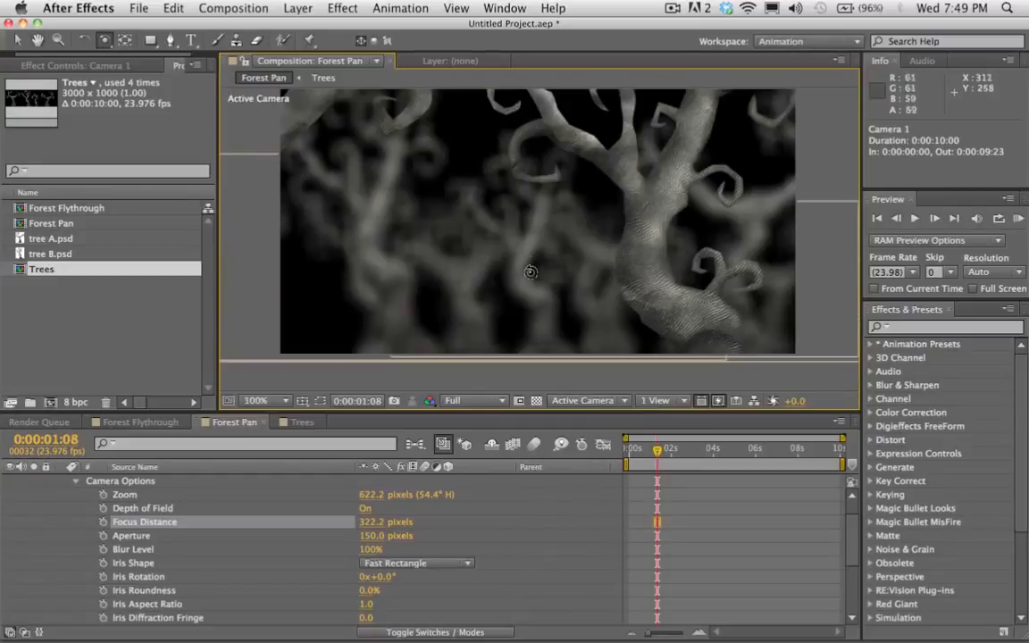
left_click_drag(569, 250, 555, 290)
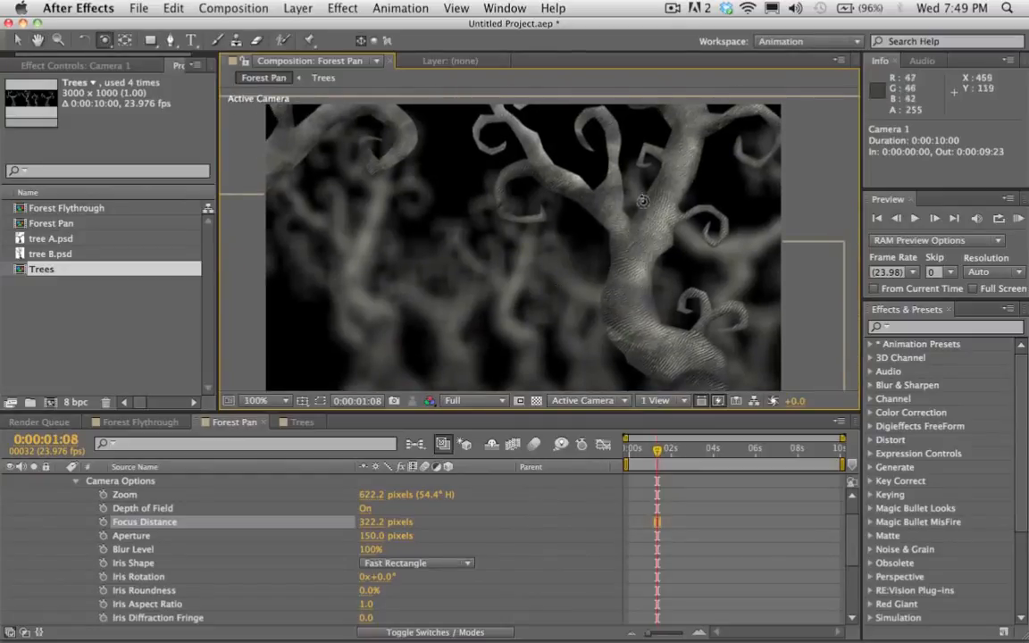
left_click(1017, 218)
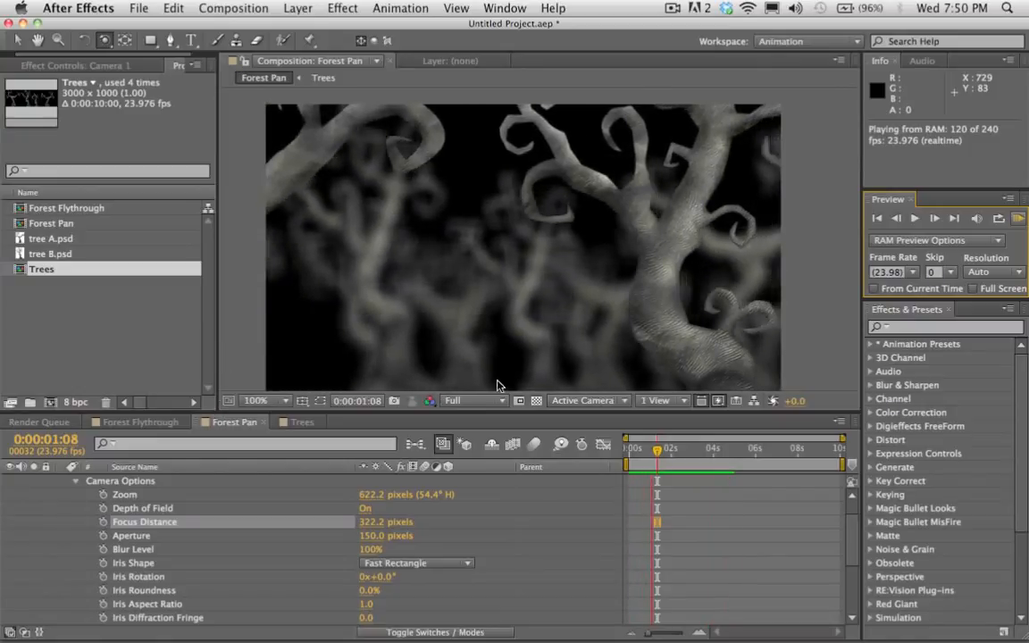
key("space")
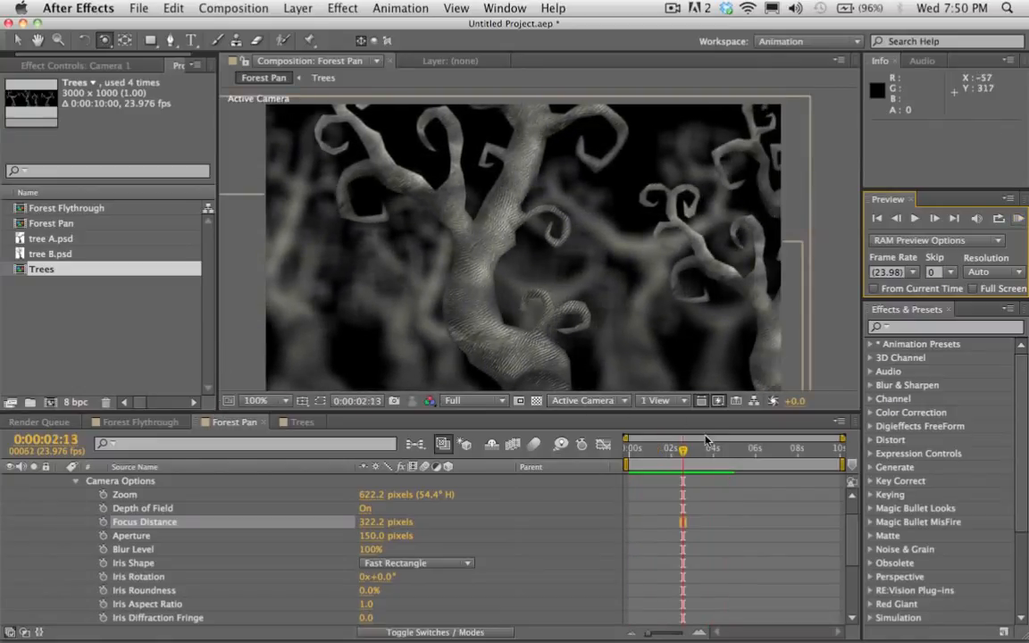
Keyframe Camera 1's Focus Distance at 322.2 pixels at 0:00:03:02 and 840.2 pixels at 0:00:04:20.
left_click_drag(684, 455, 694, 456)
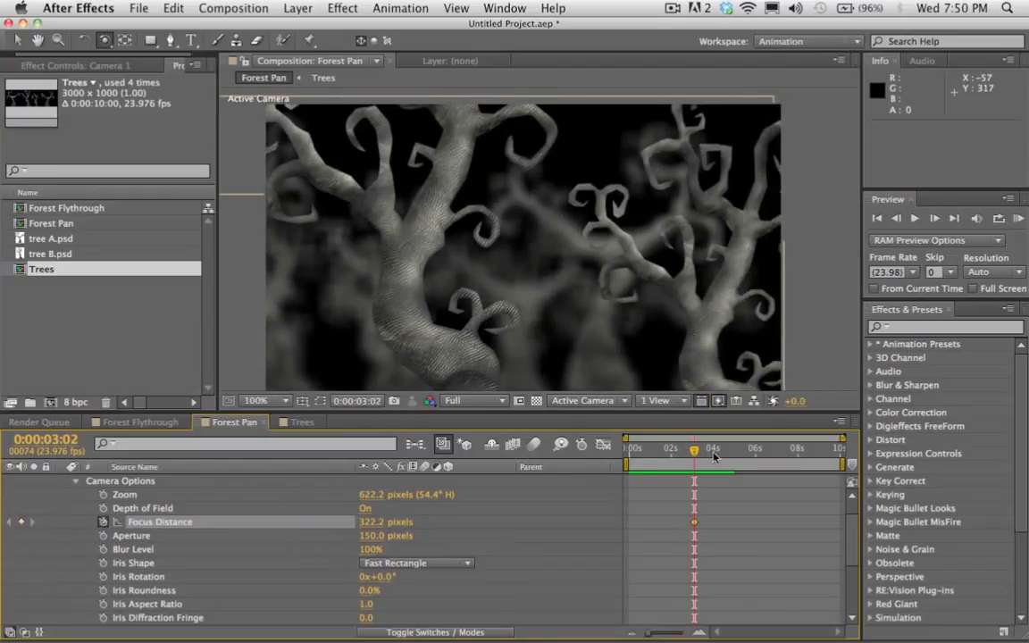
left_click_drag(714, 457, 733, 458)
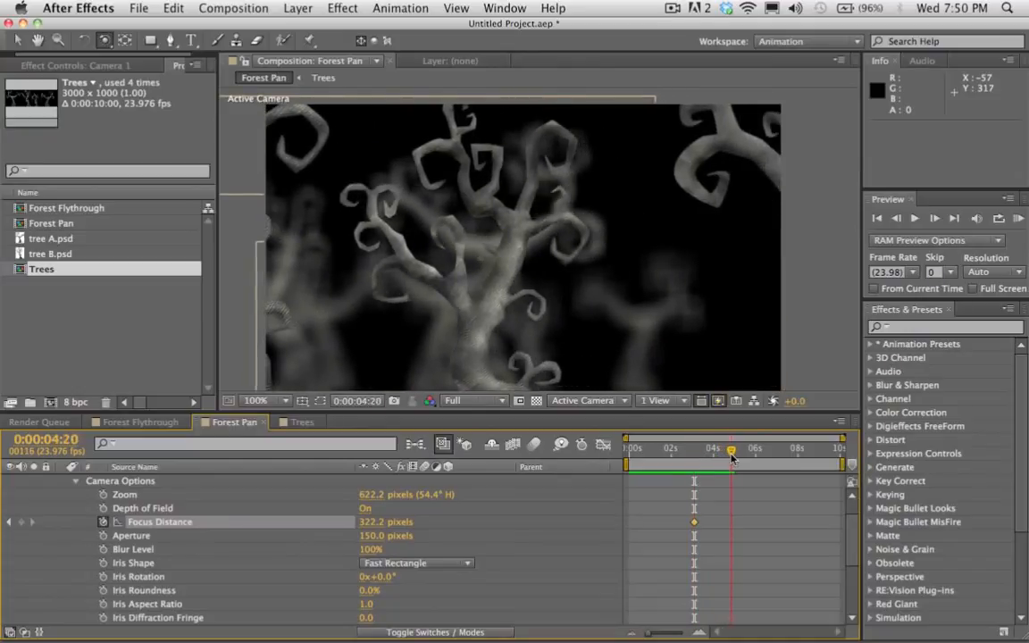
left_click_drag(373, 522, 580, 521)
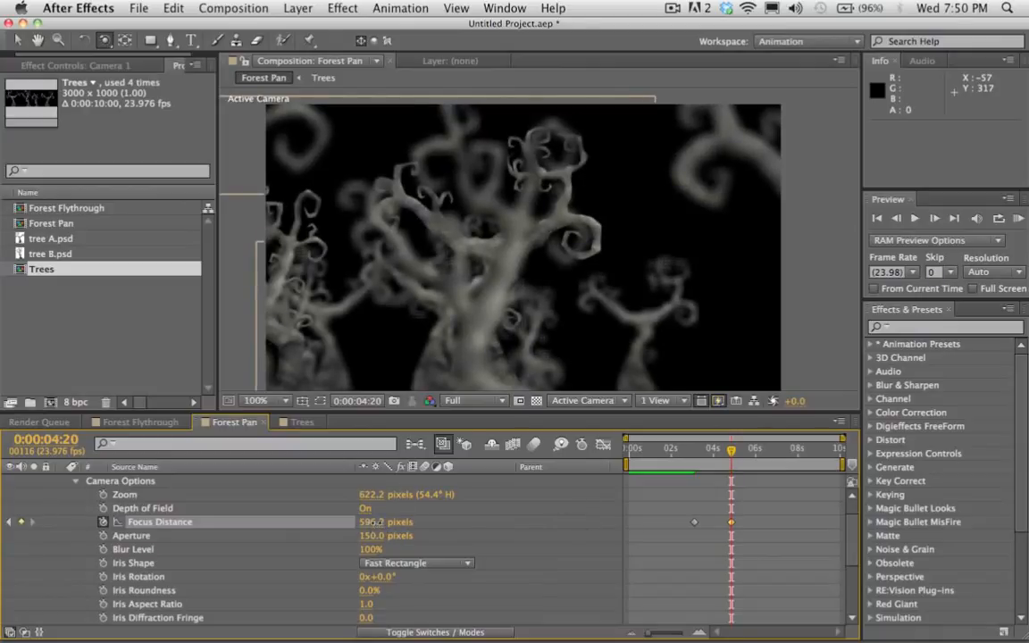
left_click_drag(377, 522, 496, 517)
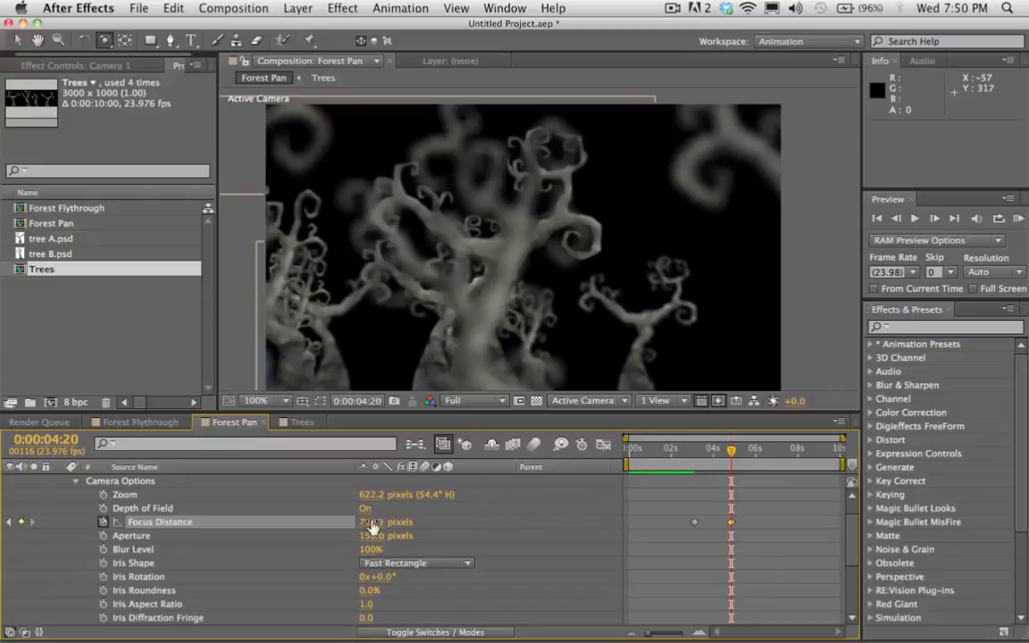
left_click_drag(373, 527, 401, 518)
Apply Easy Ease to both Focus Distance keyframes.
left_click_drag(670, 504, 768, 527)
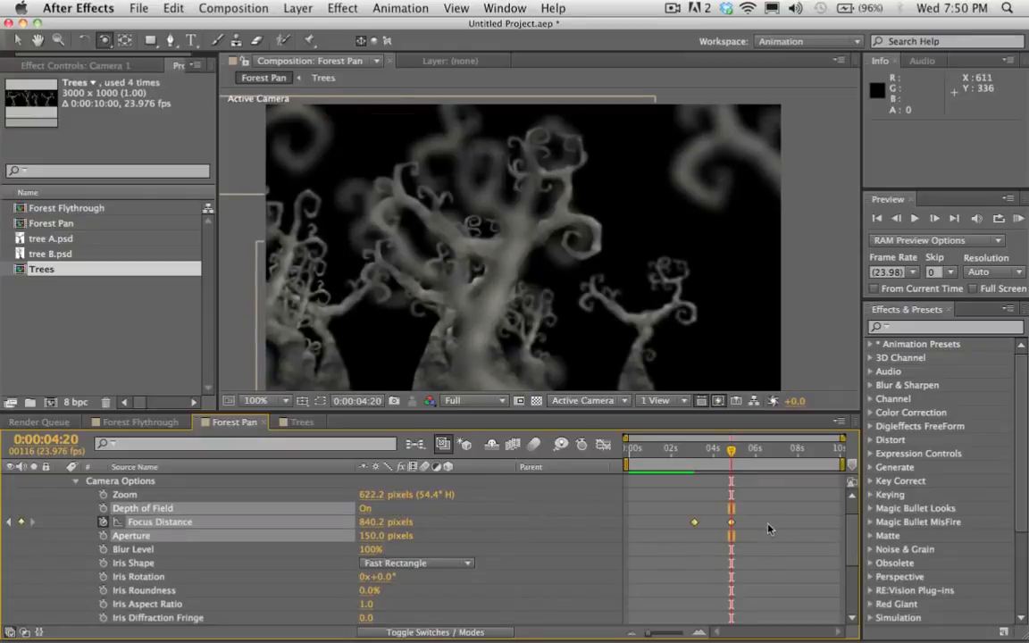
right_click(692, 527)
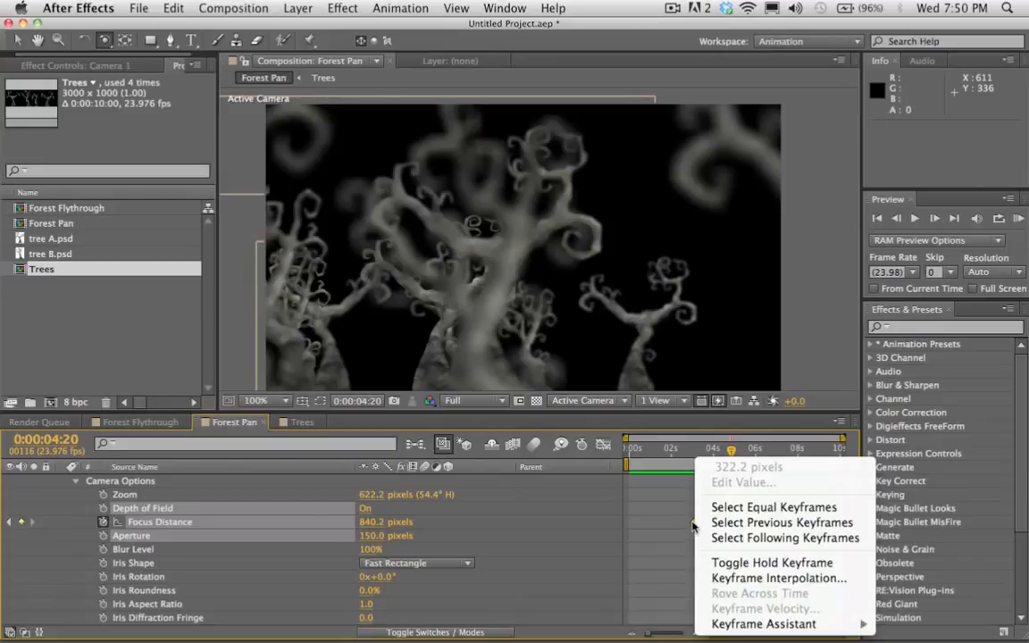
mouse_move(764, 630)
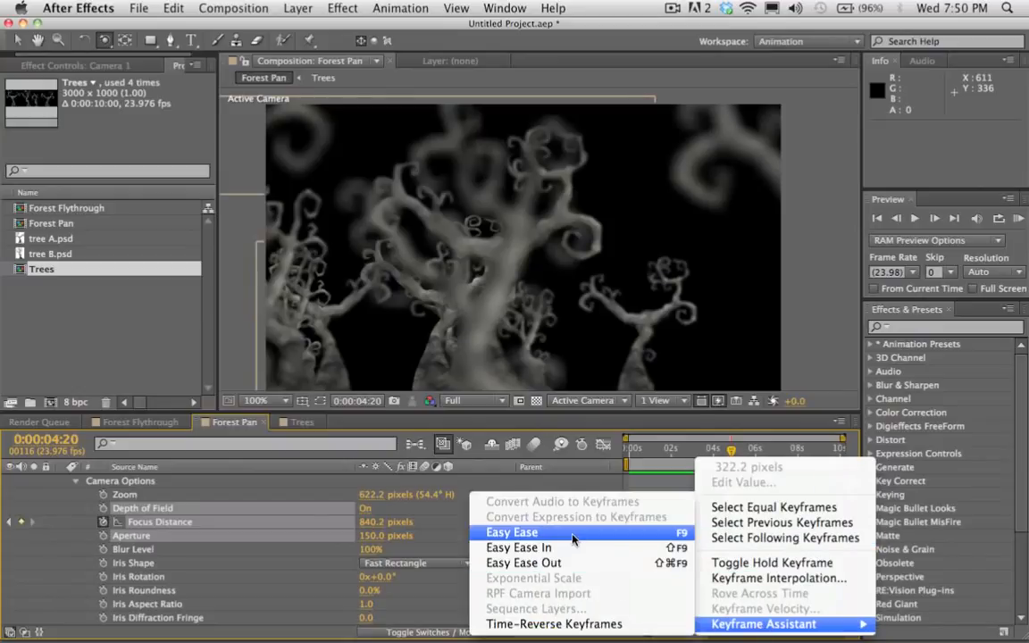
left_click(511, 532)
Play a RAM preview of the eased focus shift from the foreground to the background trees.
left_click(1019, 220)
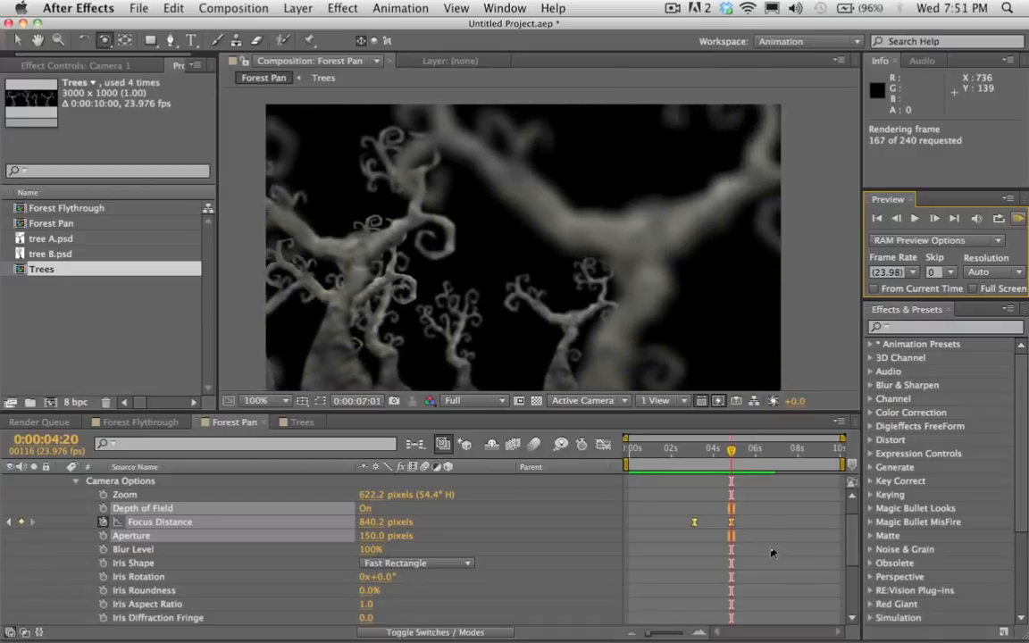
key("space")
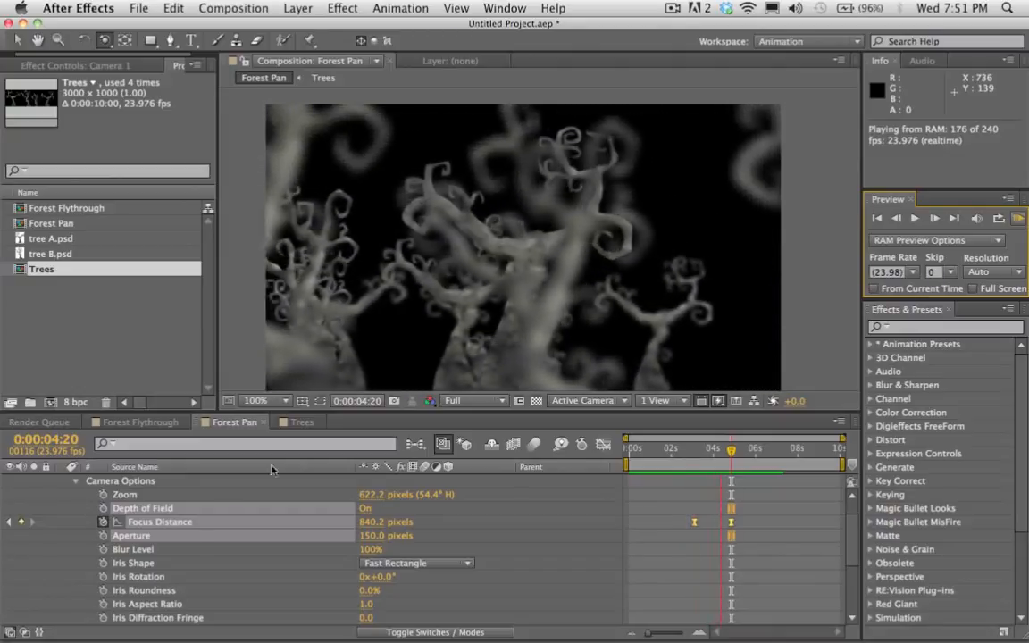
key("space")
At 0:00:03:16, try an Aperture of 90 pixels for Camera 1 and settle it at 60 pixels.
left_click_drag(717, 453, 707, 454)
left_click(451, 540)
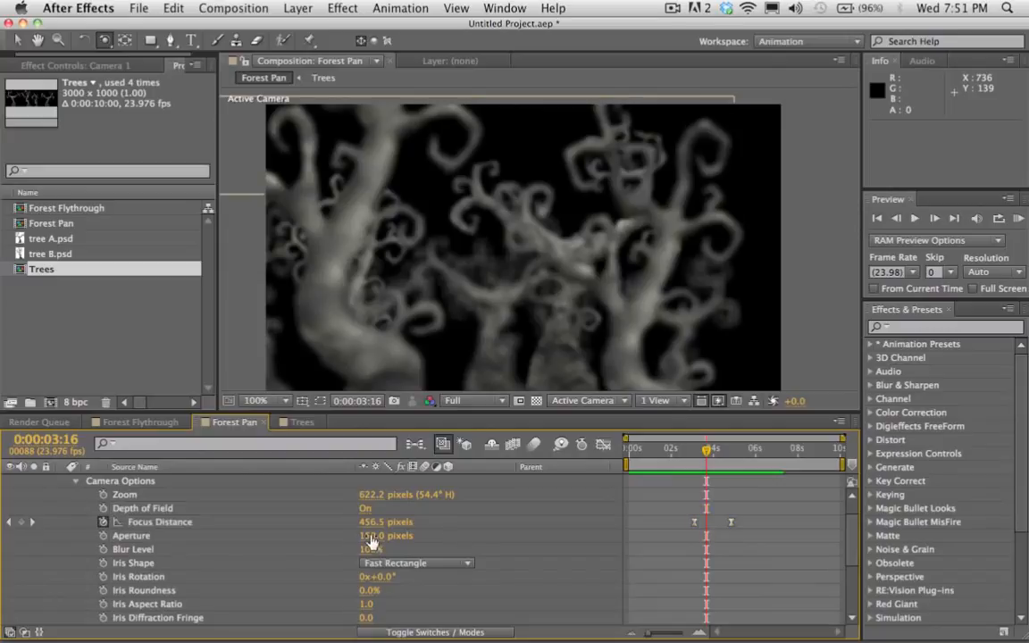
left_click(375, 535)
type("90")
key("Return")
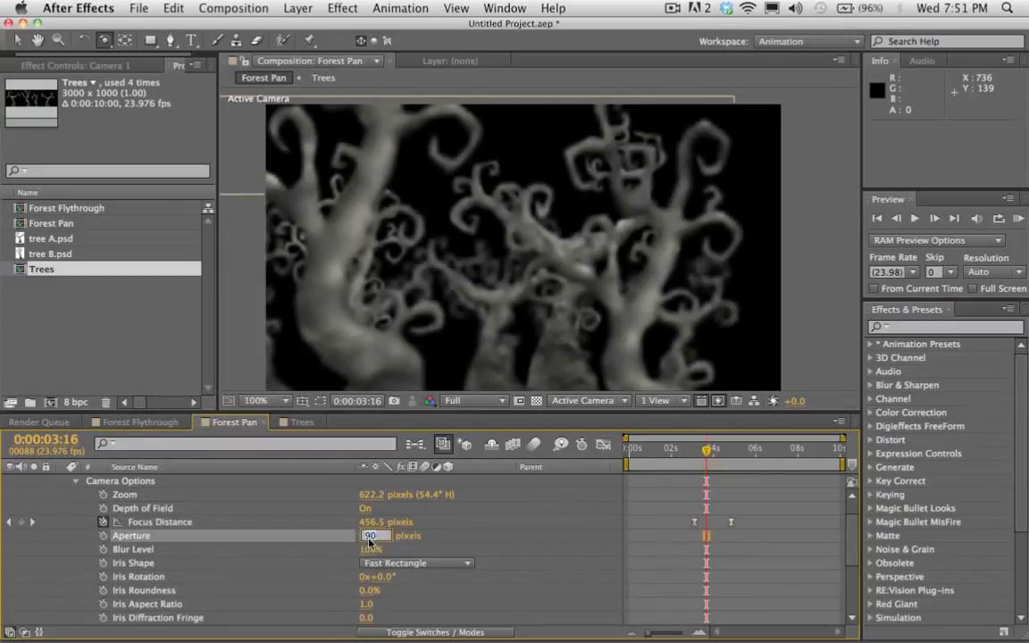
type("60")
key("Return")
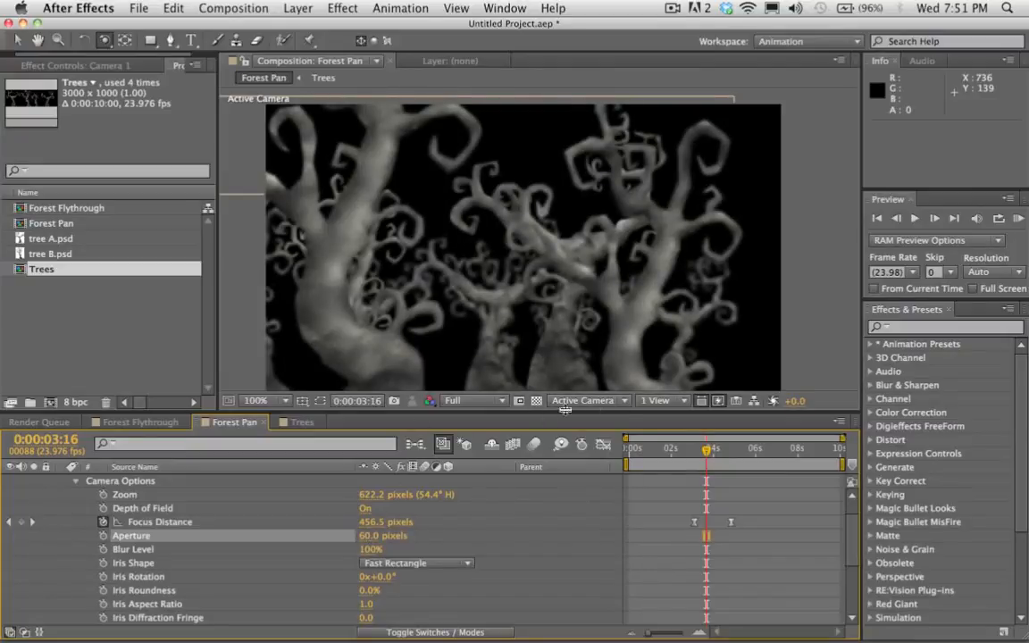
Try a Blur Level of 200% on Camera 1 at 0:00:02:15 and undo it.
left_click_drag(716, 453, 685, 452)
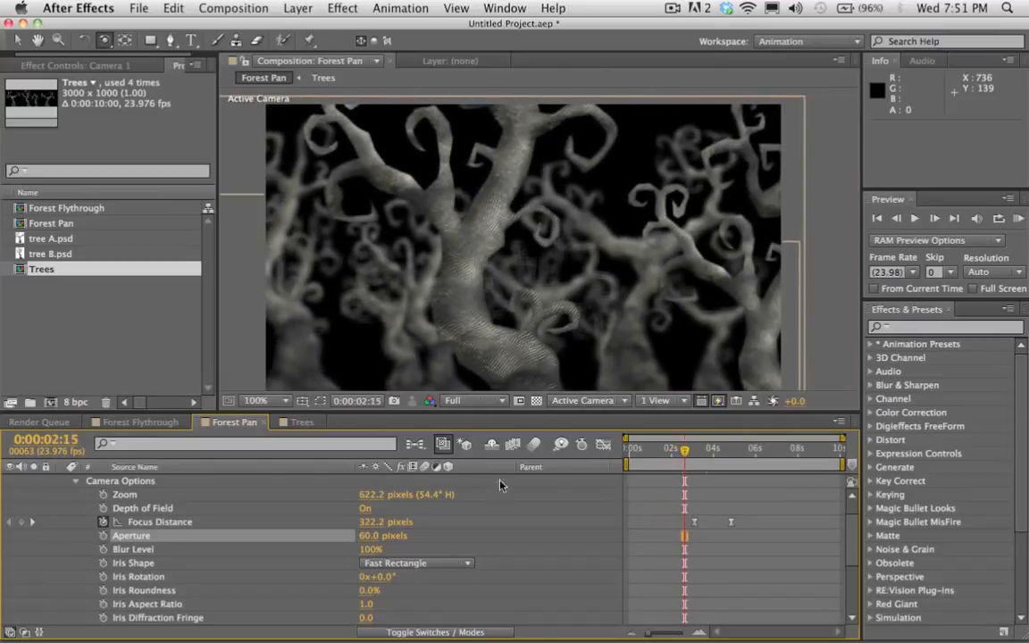
left_click(370, 550)
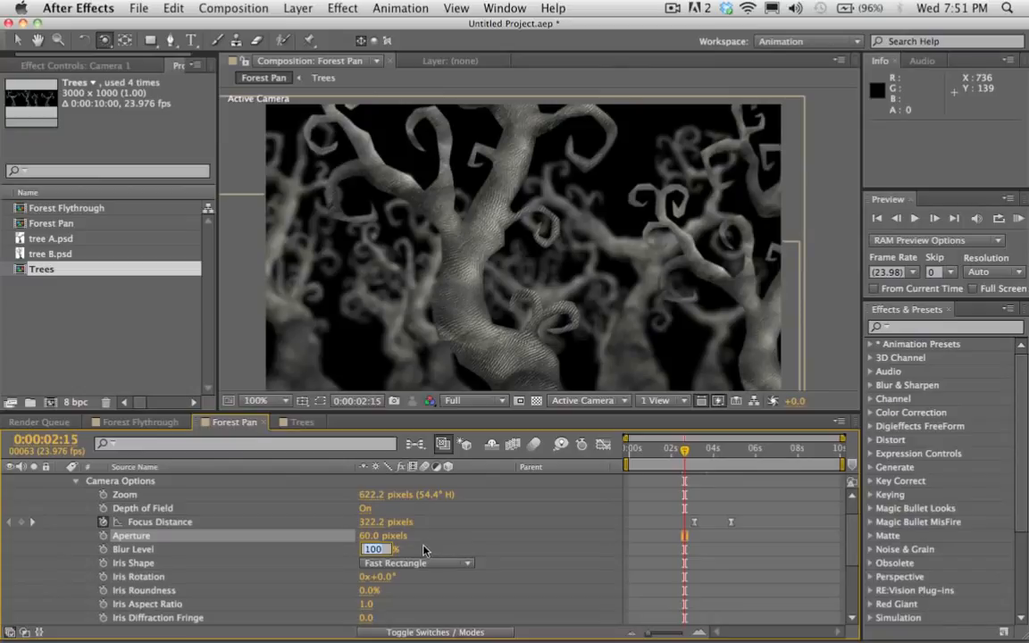
type("200")
key("Return")
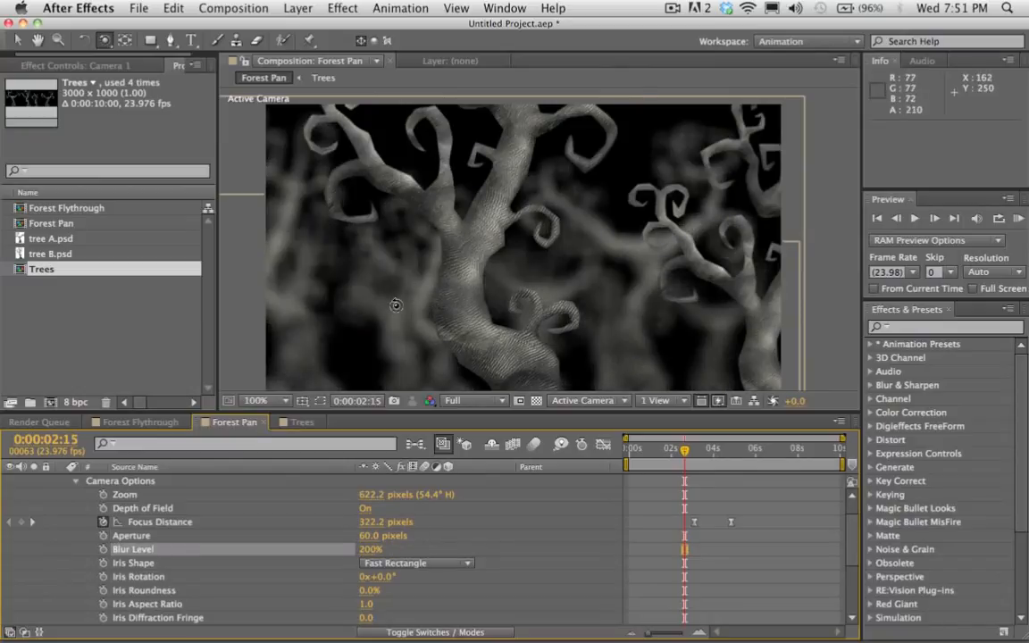
key("super+z")
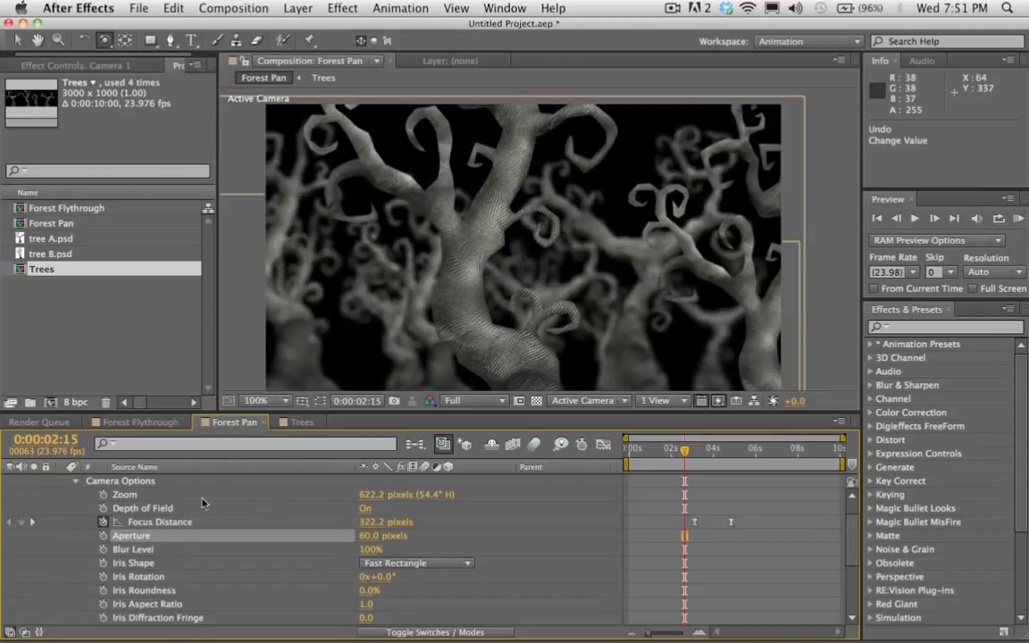
scroll(101, 537, "down", 2)
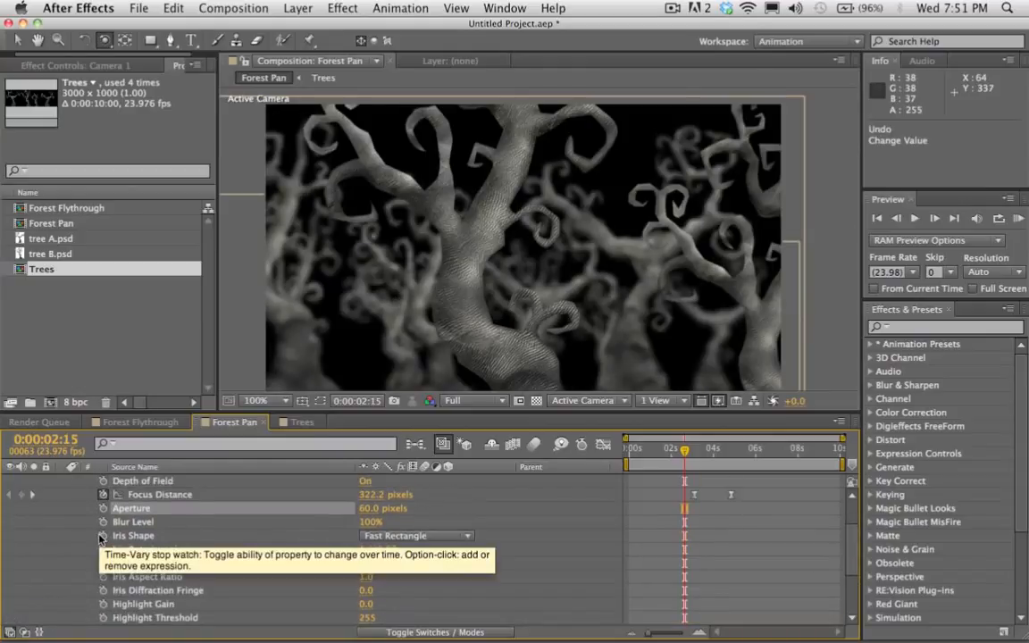